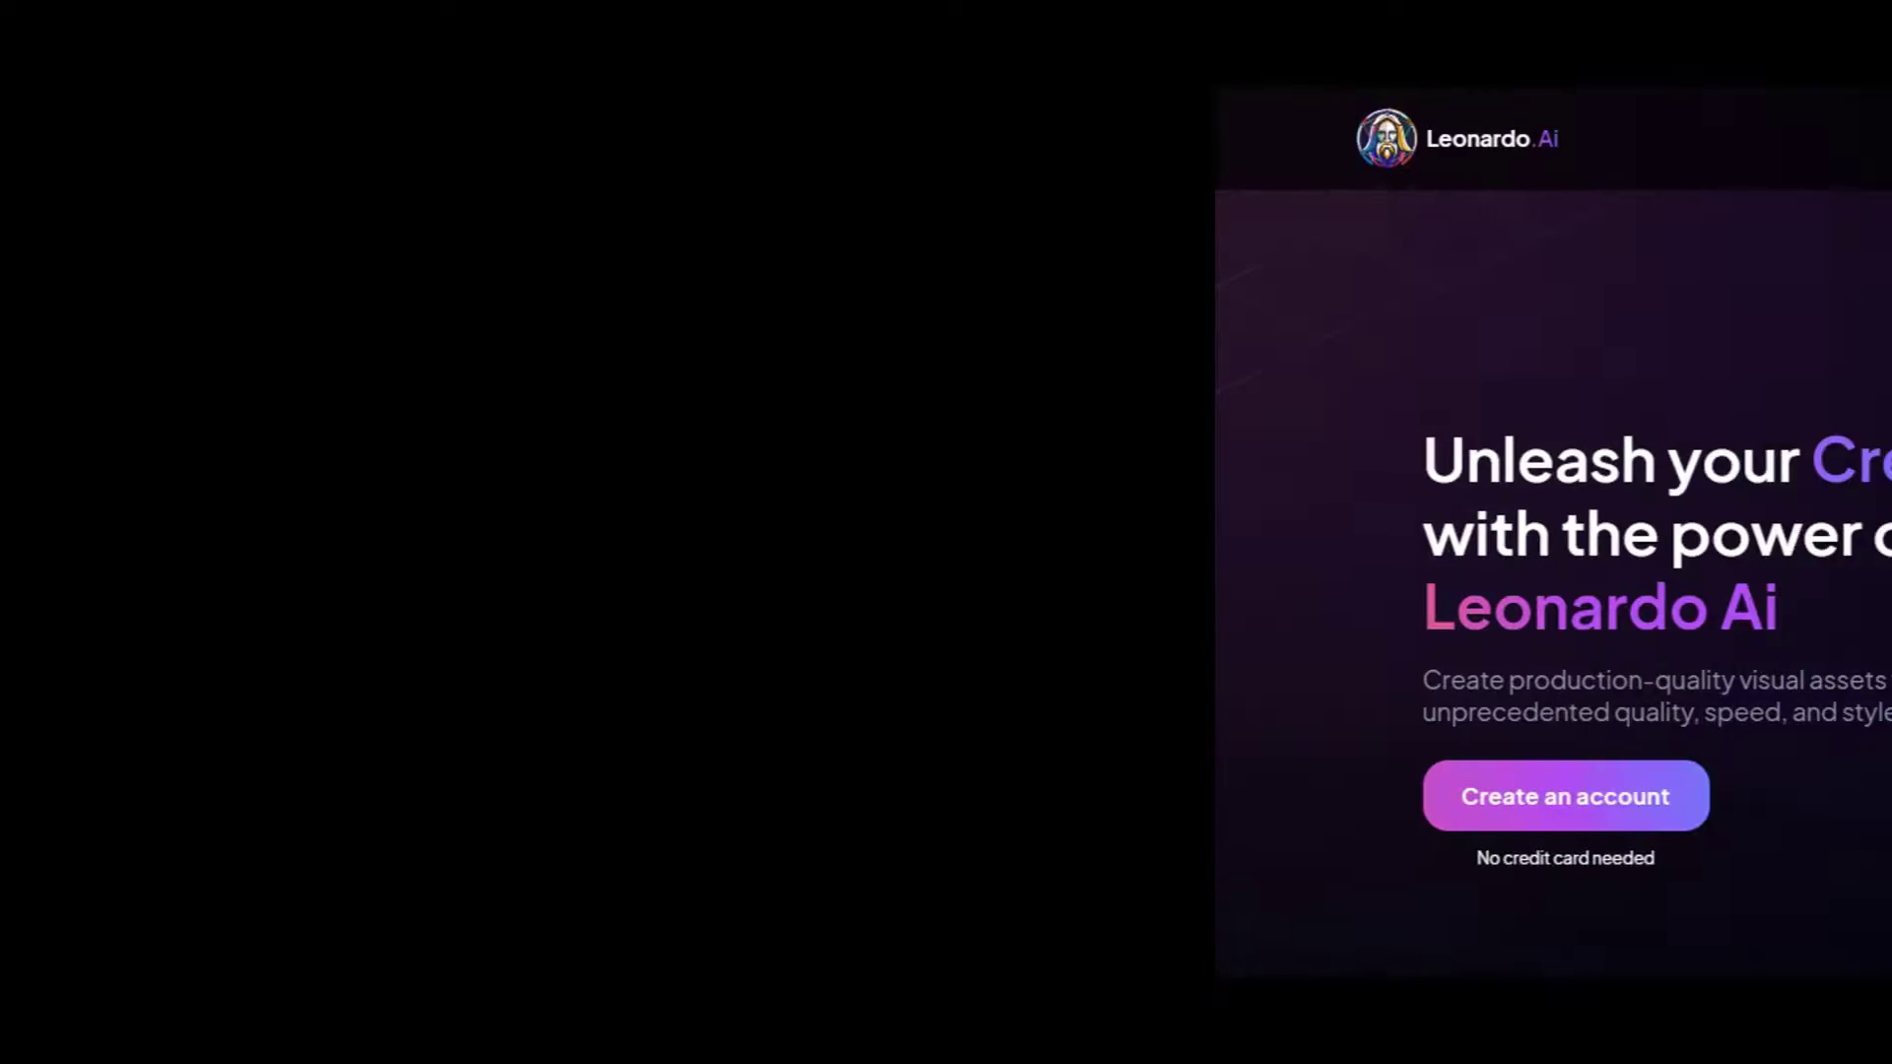
# - Scroll through the landing page and advance the fine-tuned models carousel to the next set
pyautogui.scroll(-4, 1616, 315)
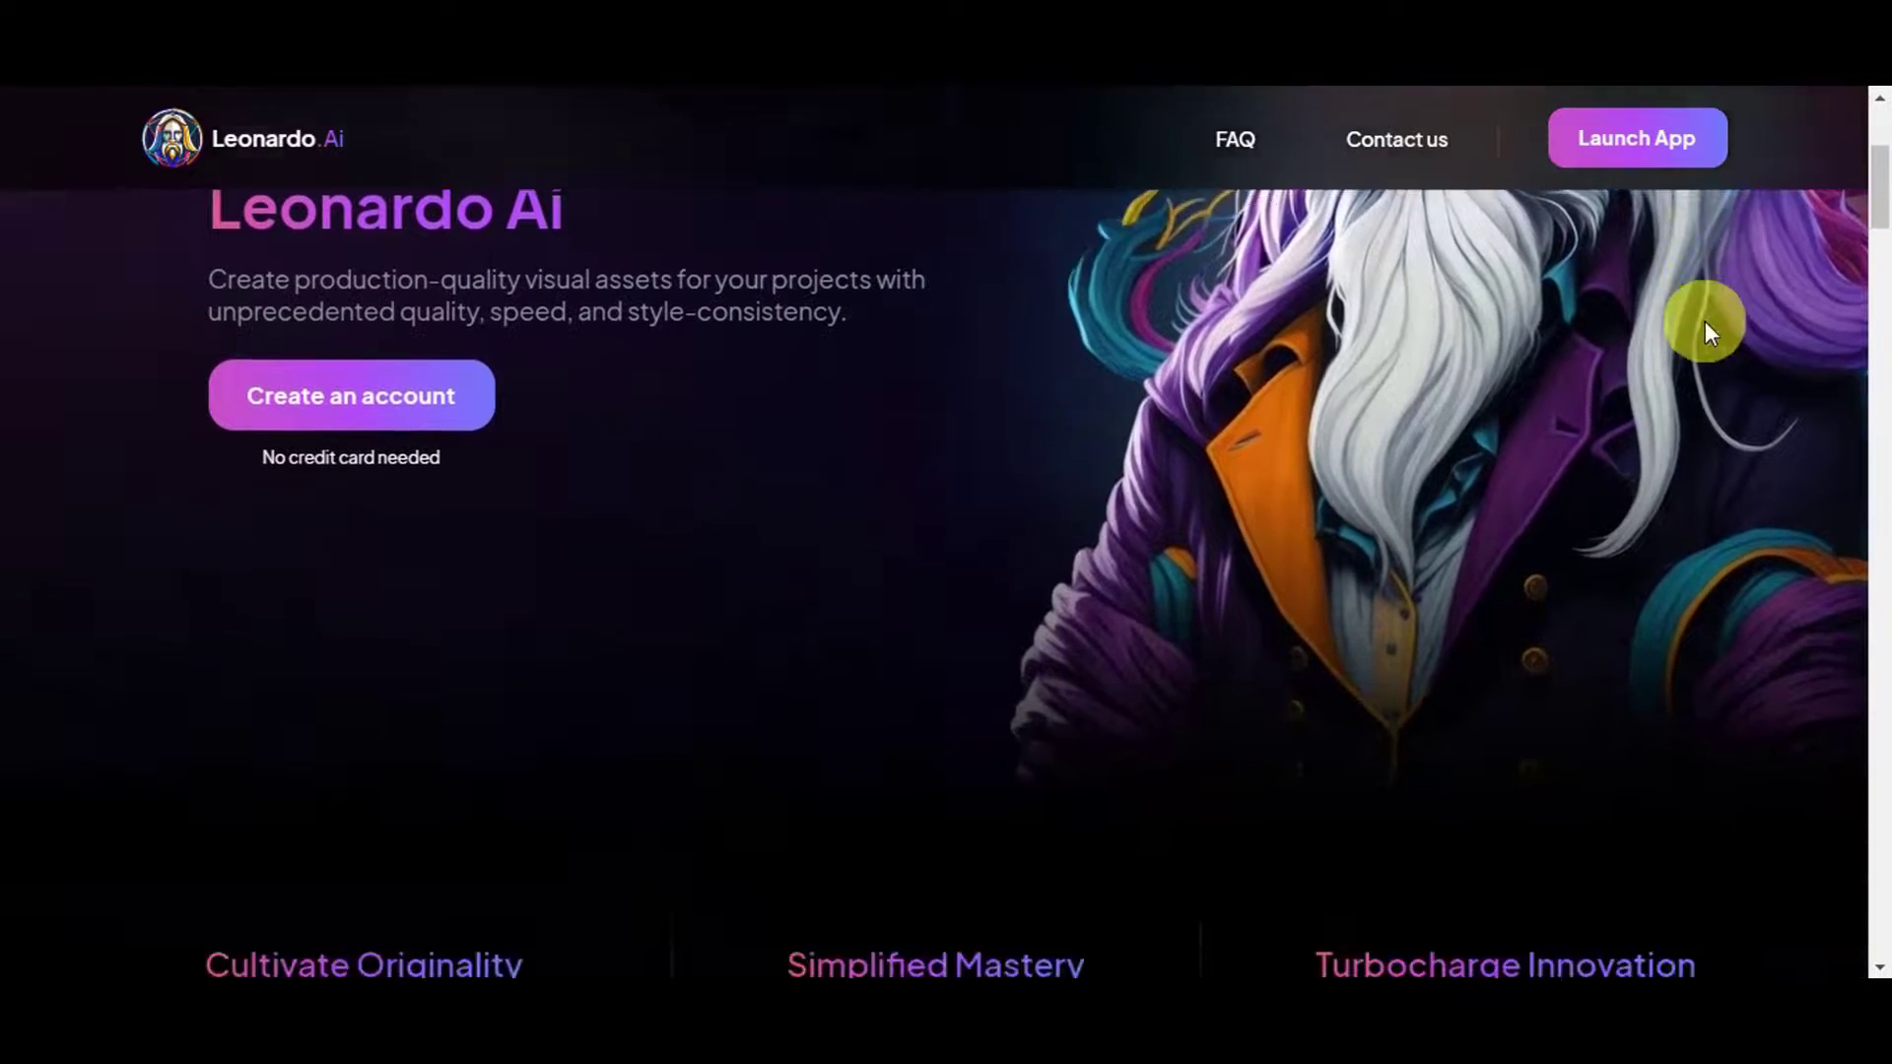
pyautogui.scroll(3, 1687, 333)
pyautogui.scroll(1, 1688, 333)
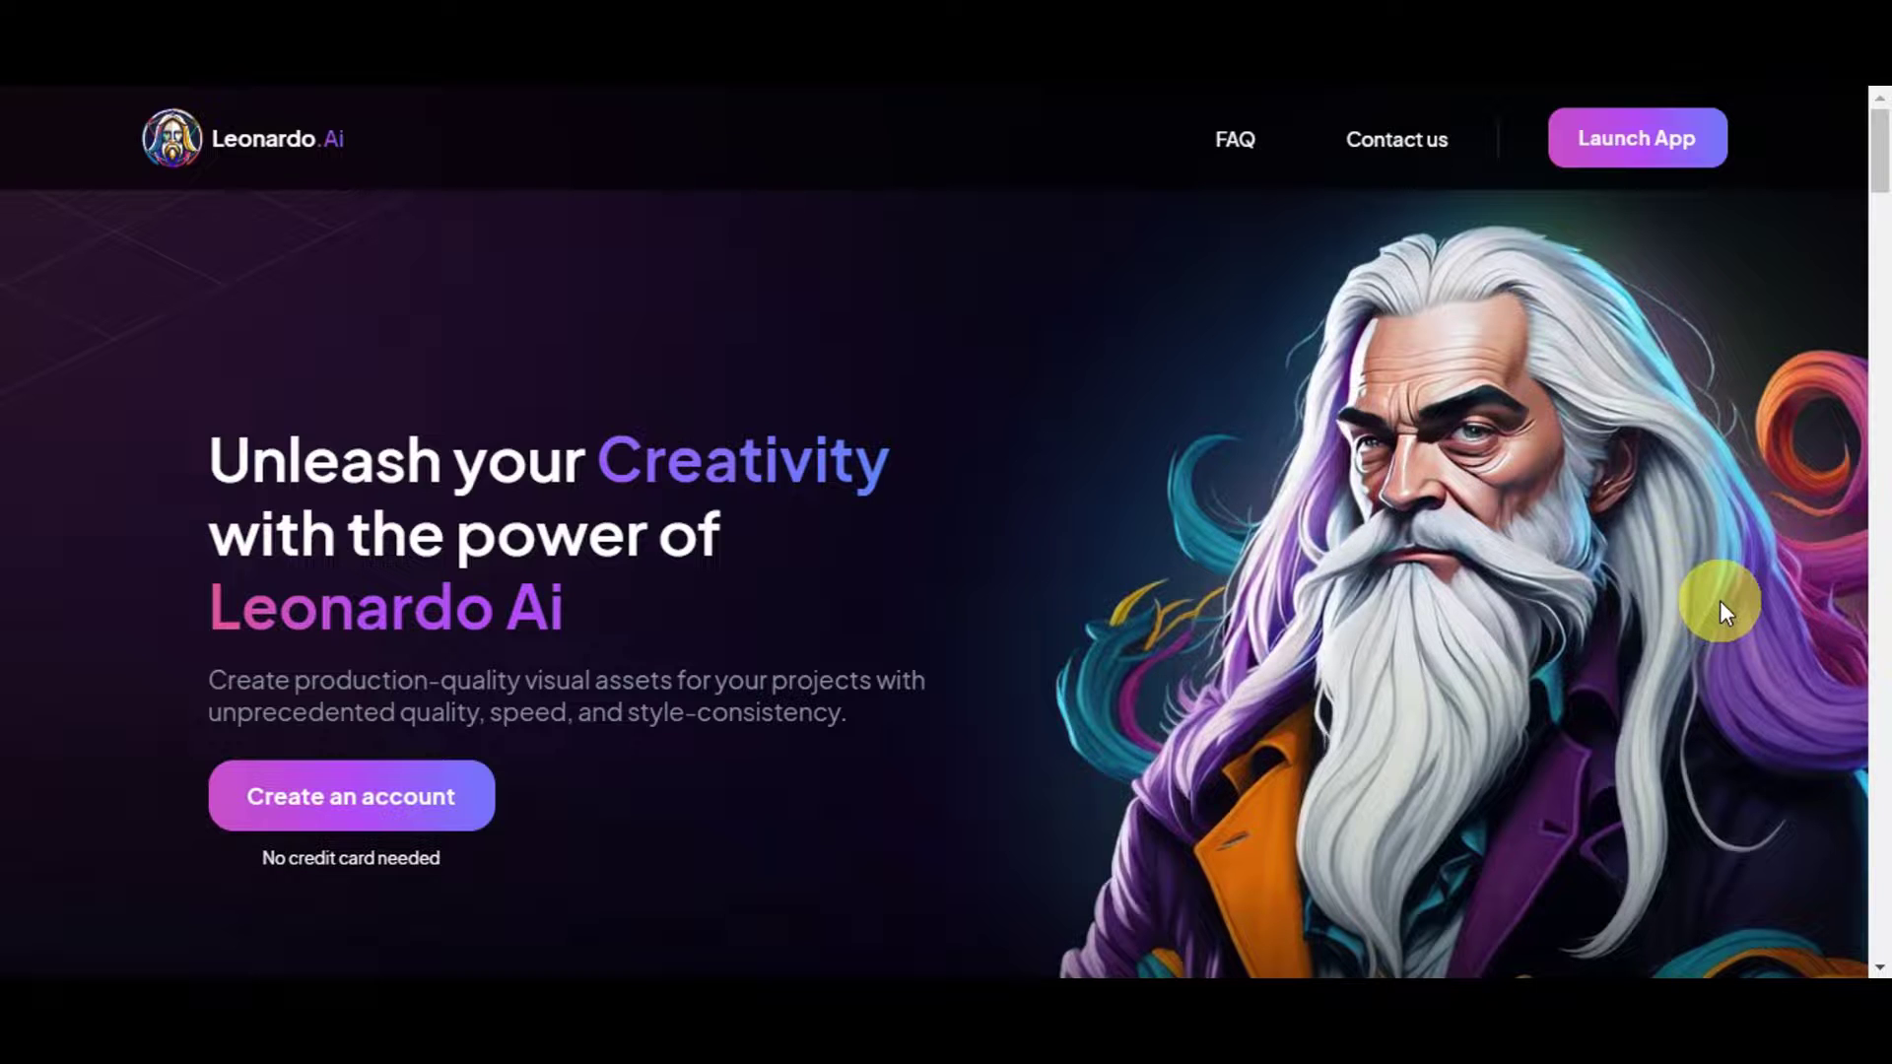
pyautogui.scroll(-6, 1719, 595)
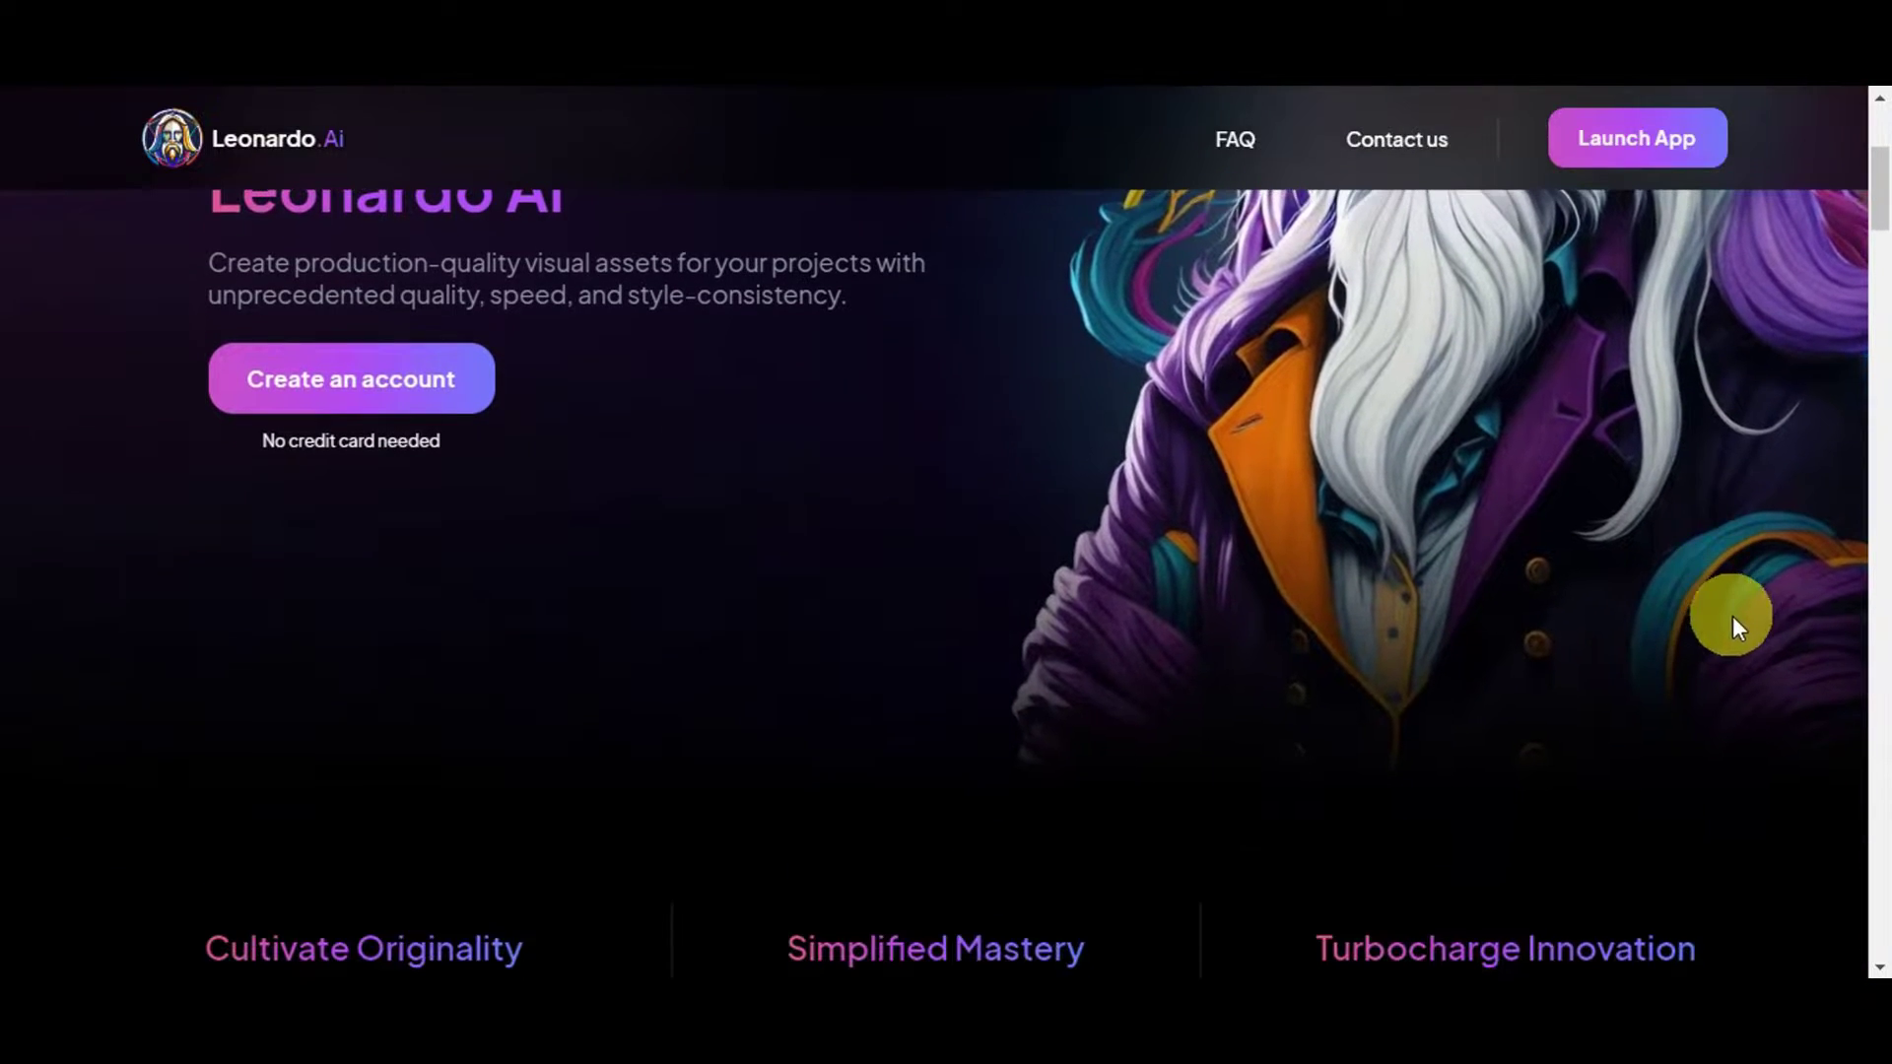
pyautogui.scroll(-3, 1753, 650)
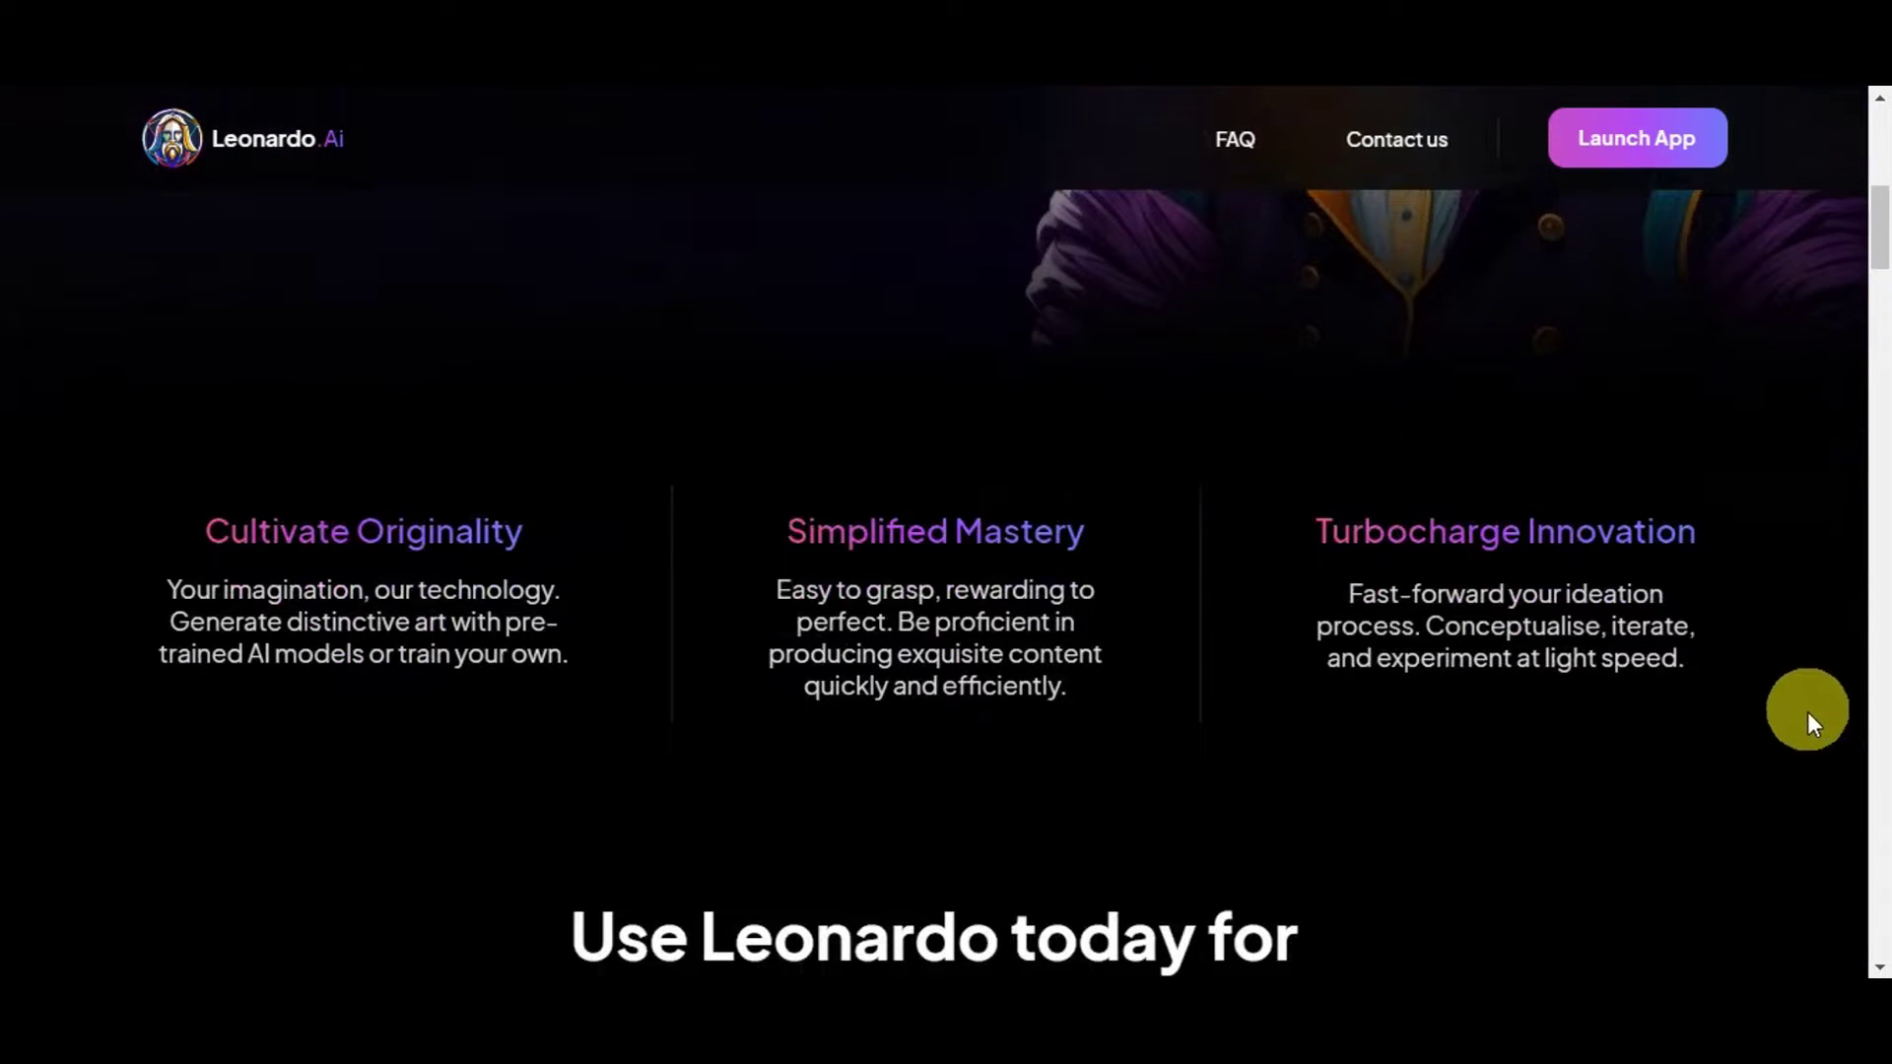
pyautogui.scroll(-8, 1823, 724)
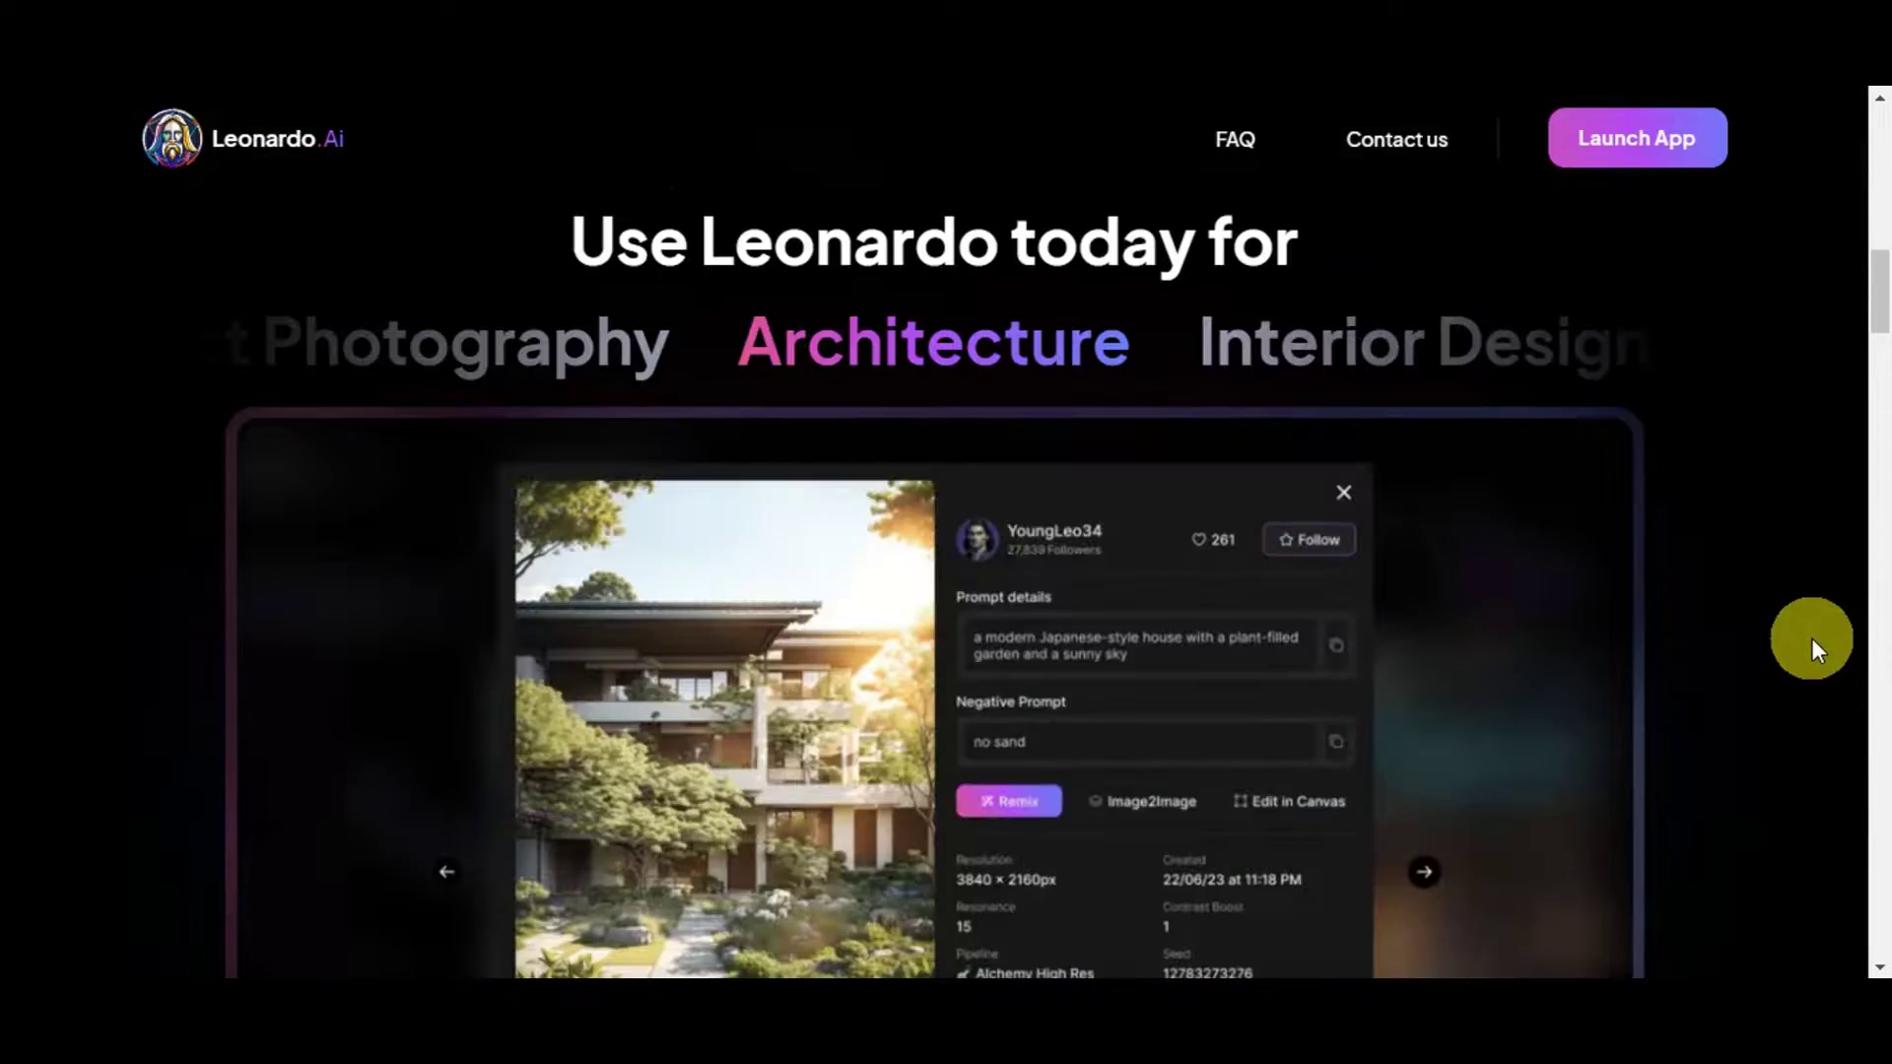
pyautogui.scroll(-10, 1818, 651)
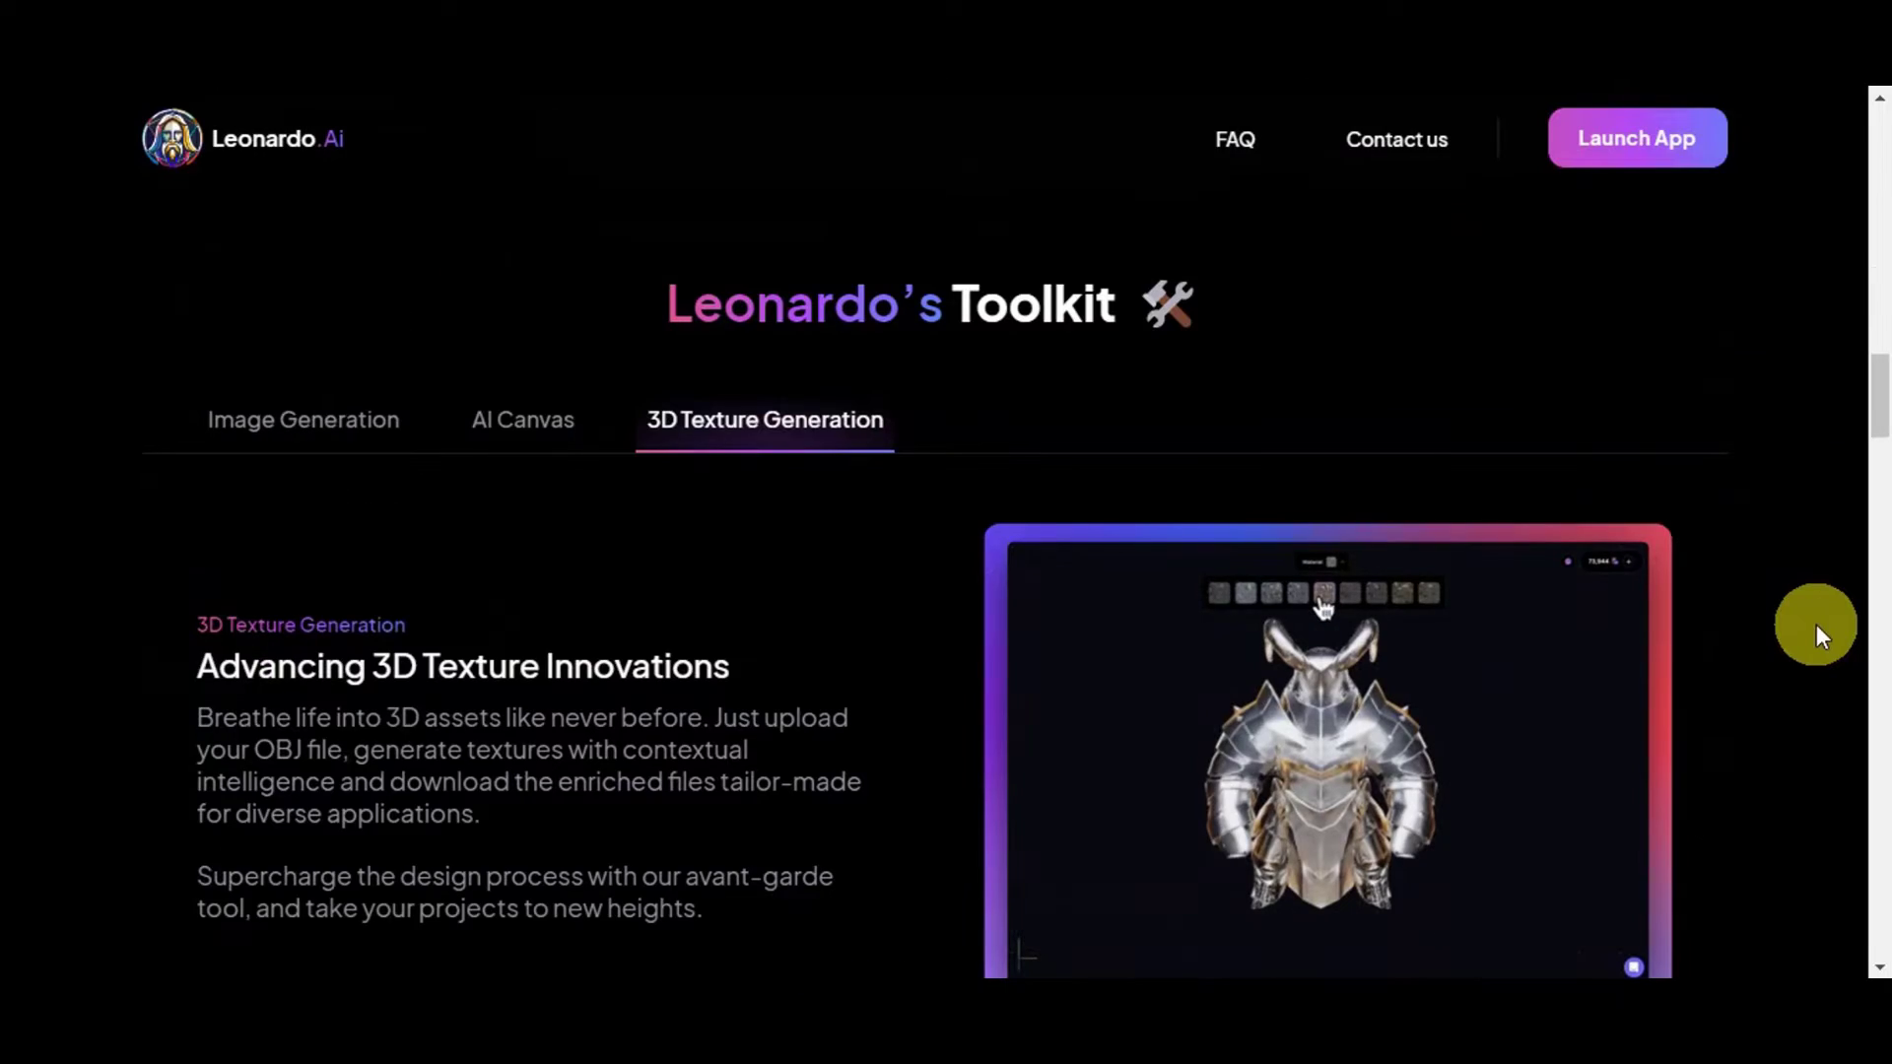
pyautogui.scroll(-10, 1818, 624)
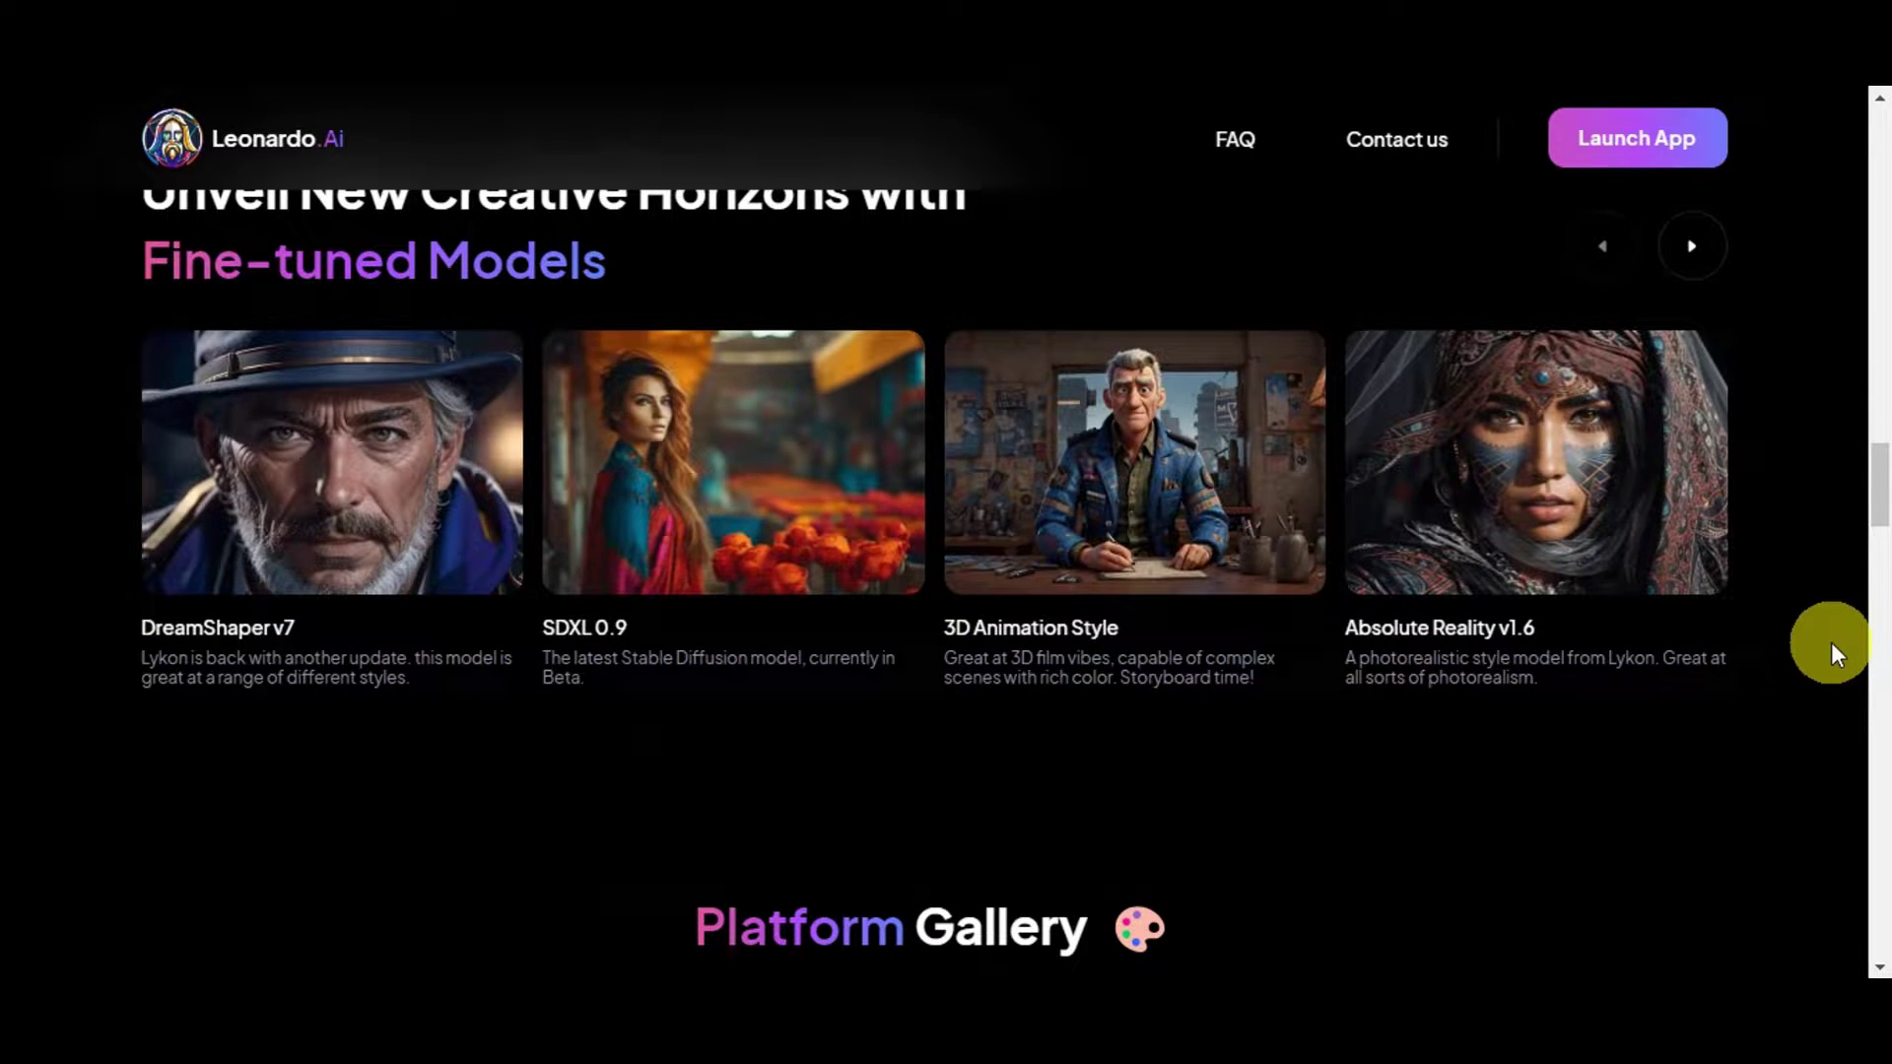
pyautogui.scroll(1, 1829, 641)
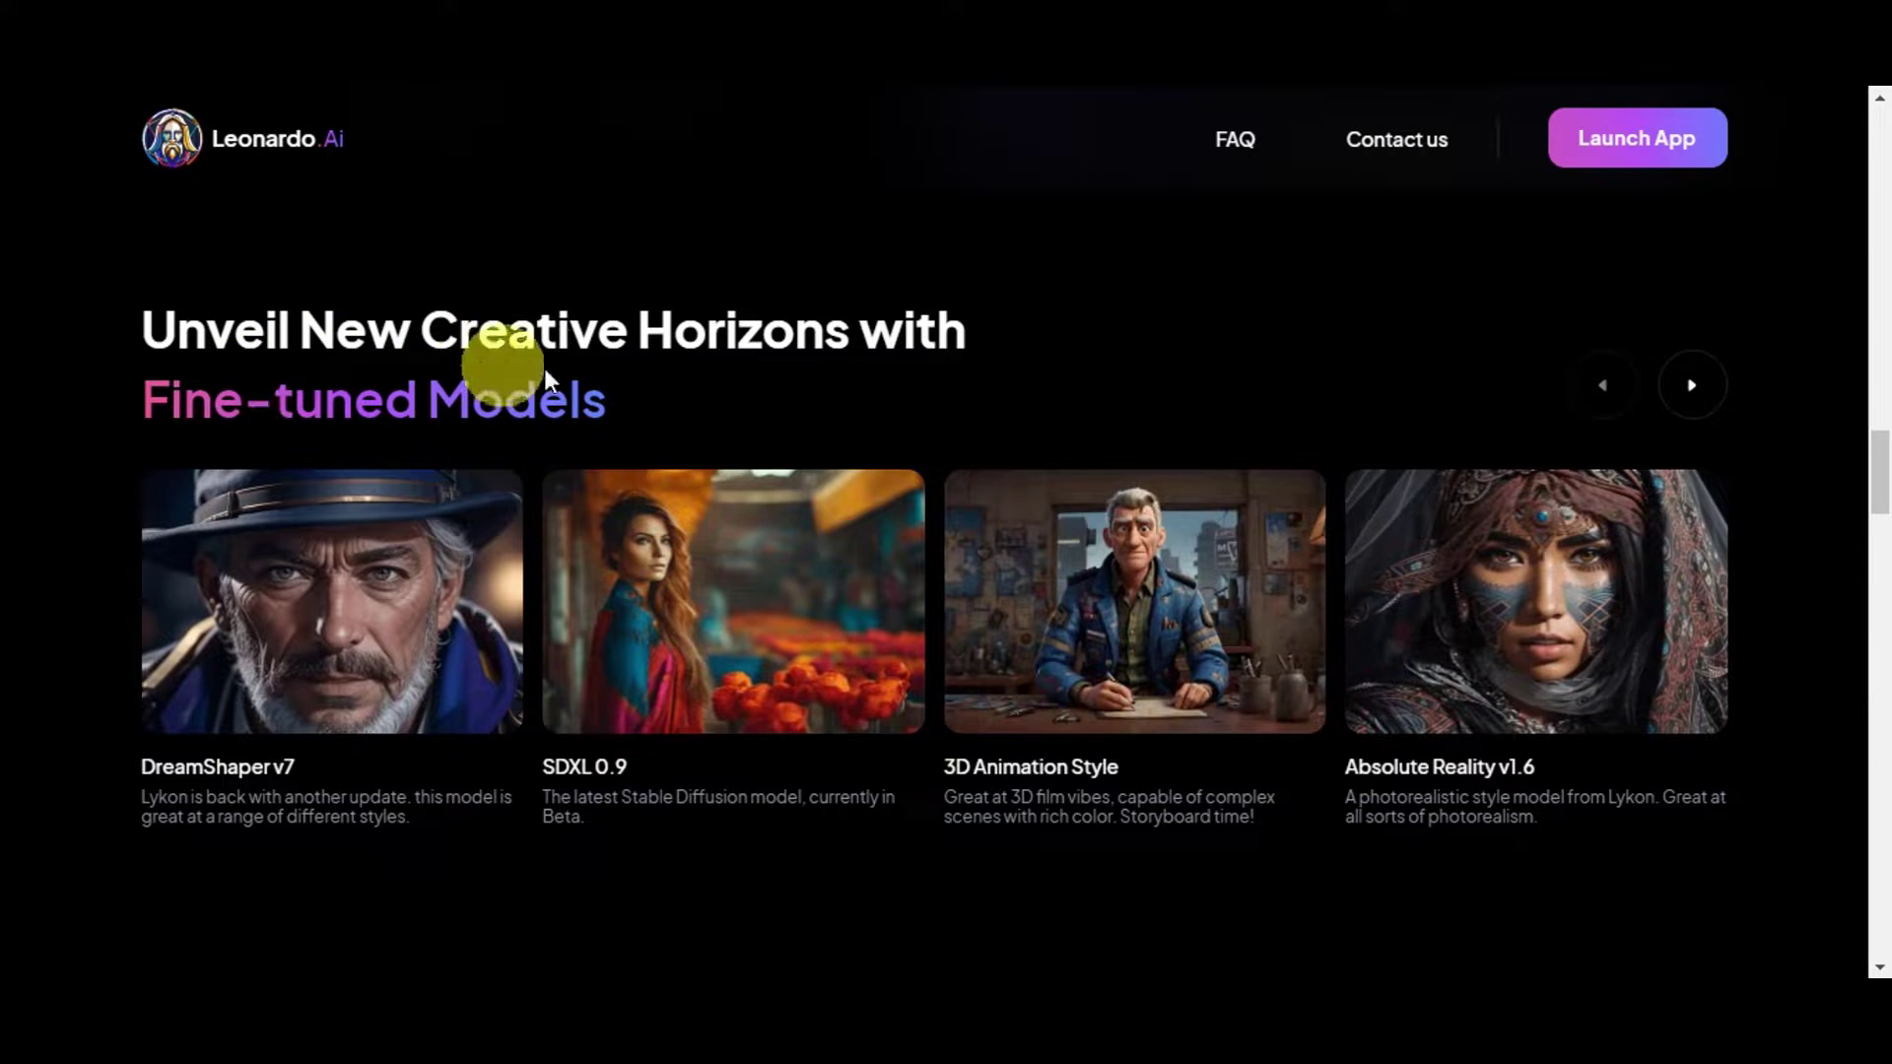
pyautogui.moveTo(316, 575)
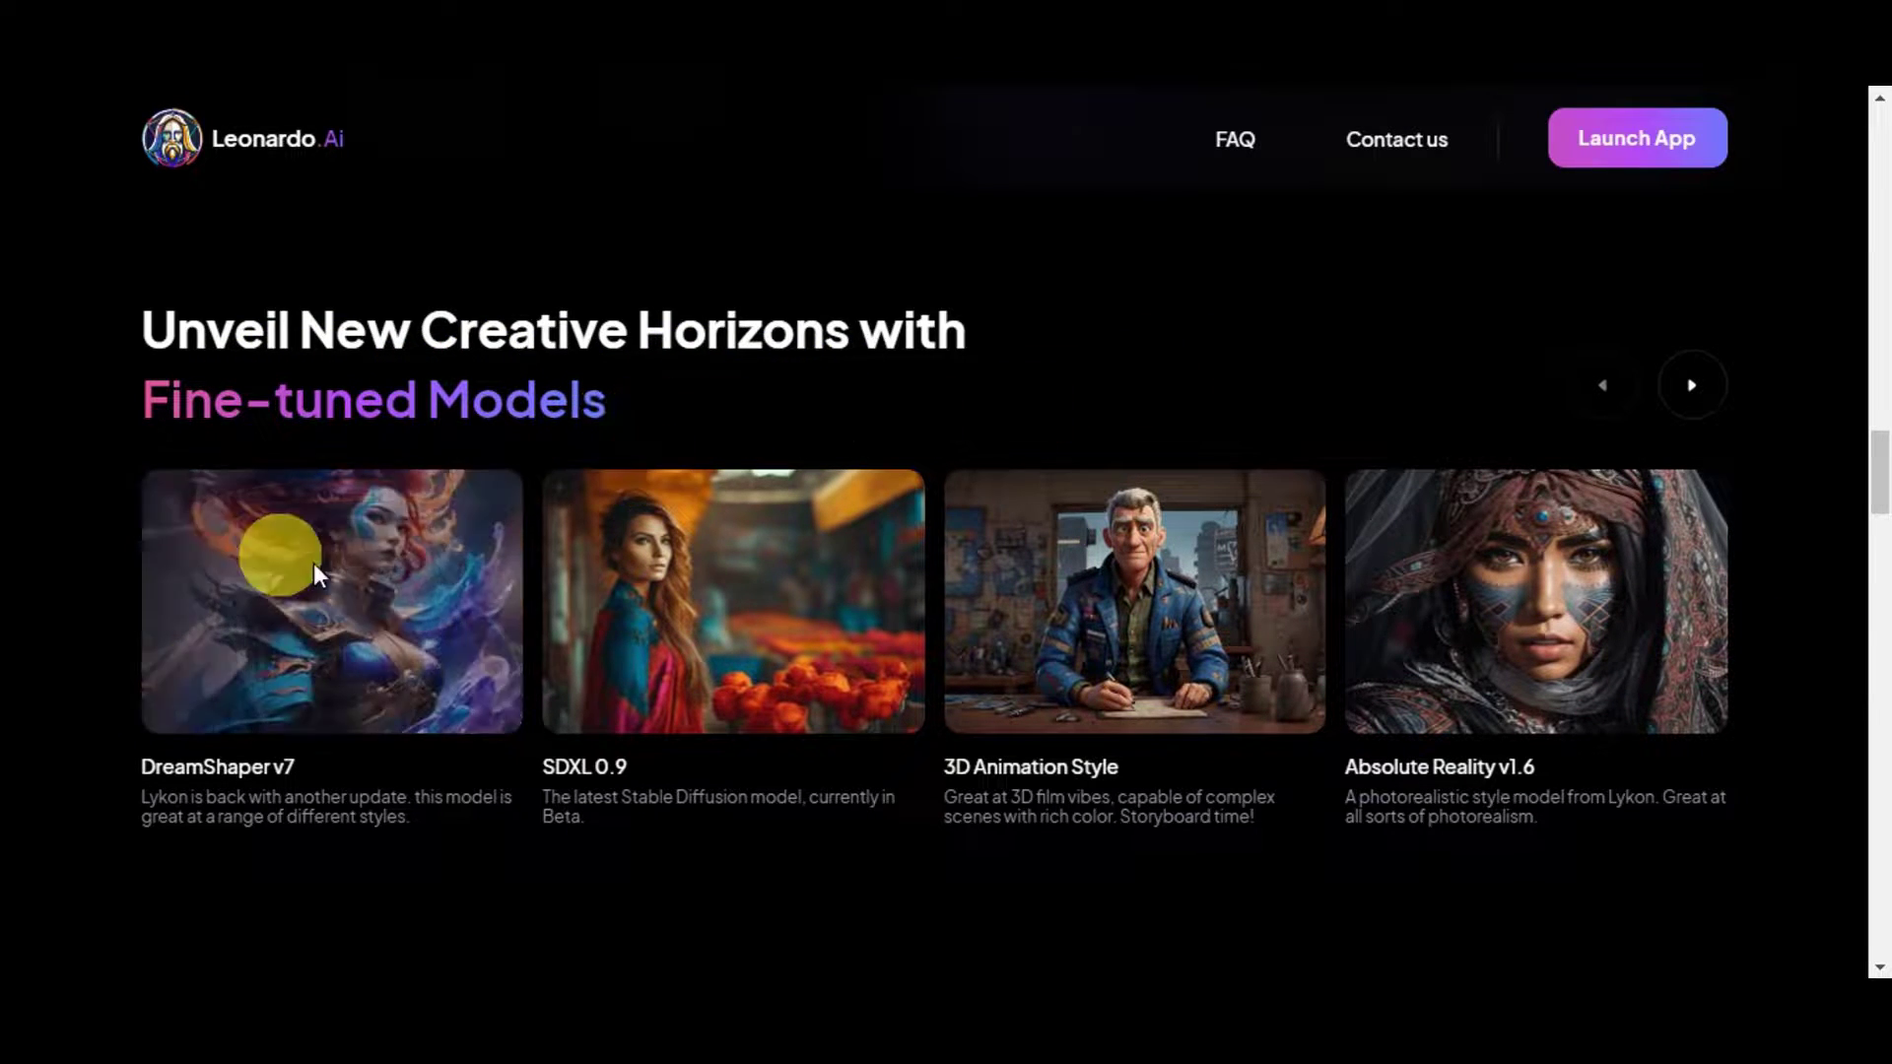
pyautogui.click(1707, 391)
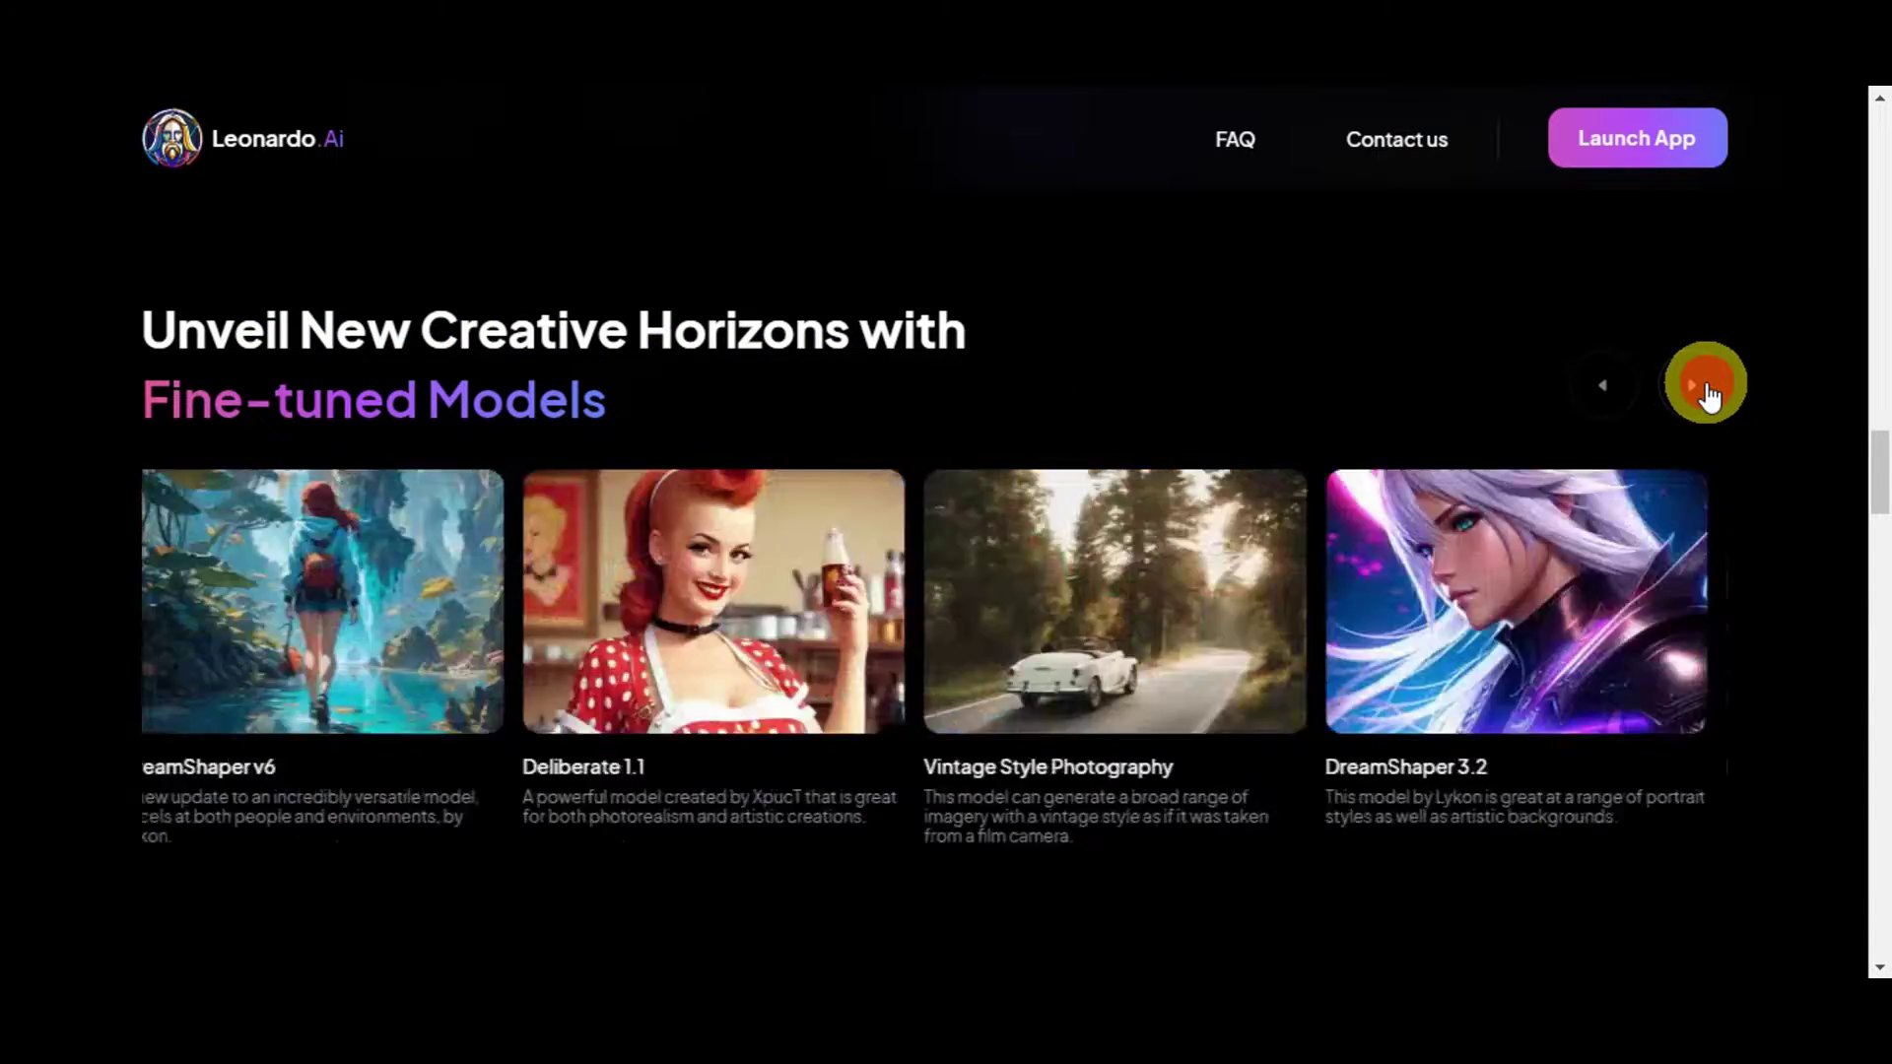
# - Scroll down to the Platform Gallery and load more images into it
pyautogui.scroll(-4, 1760, 367)
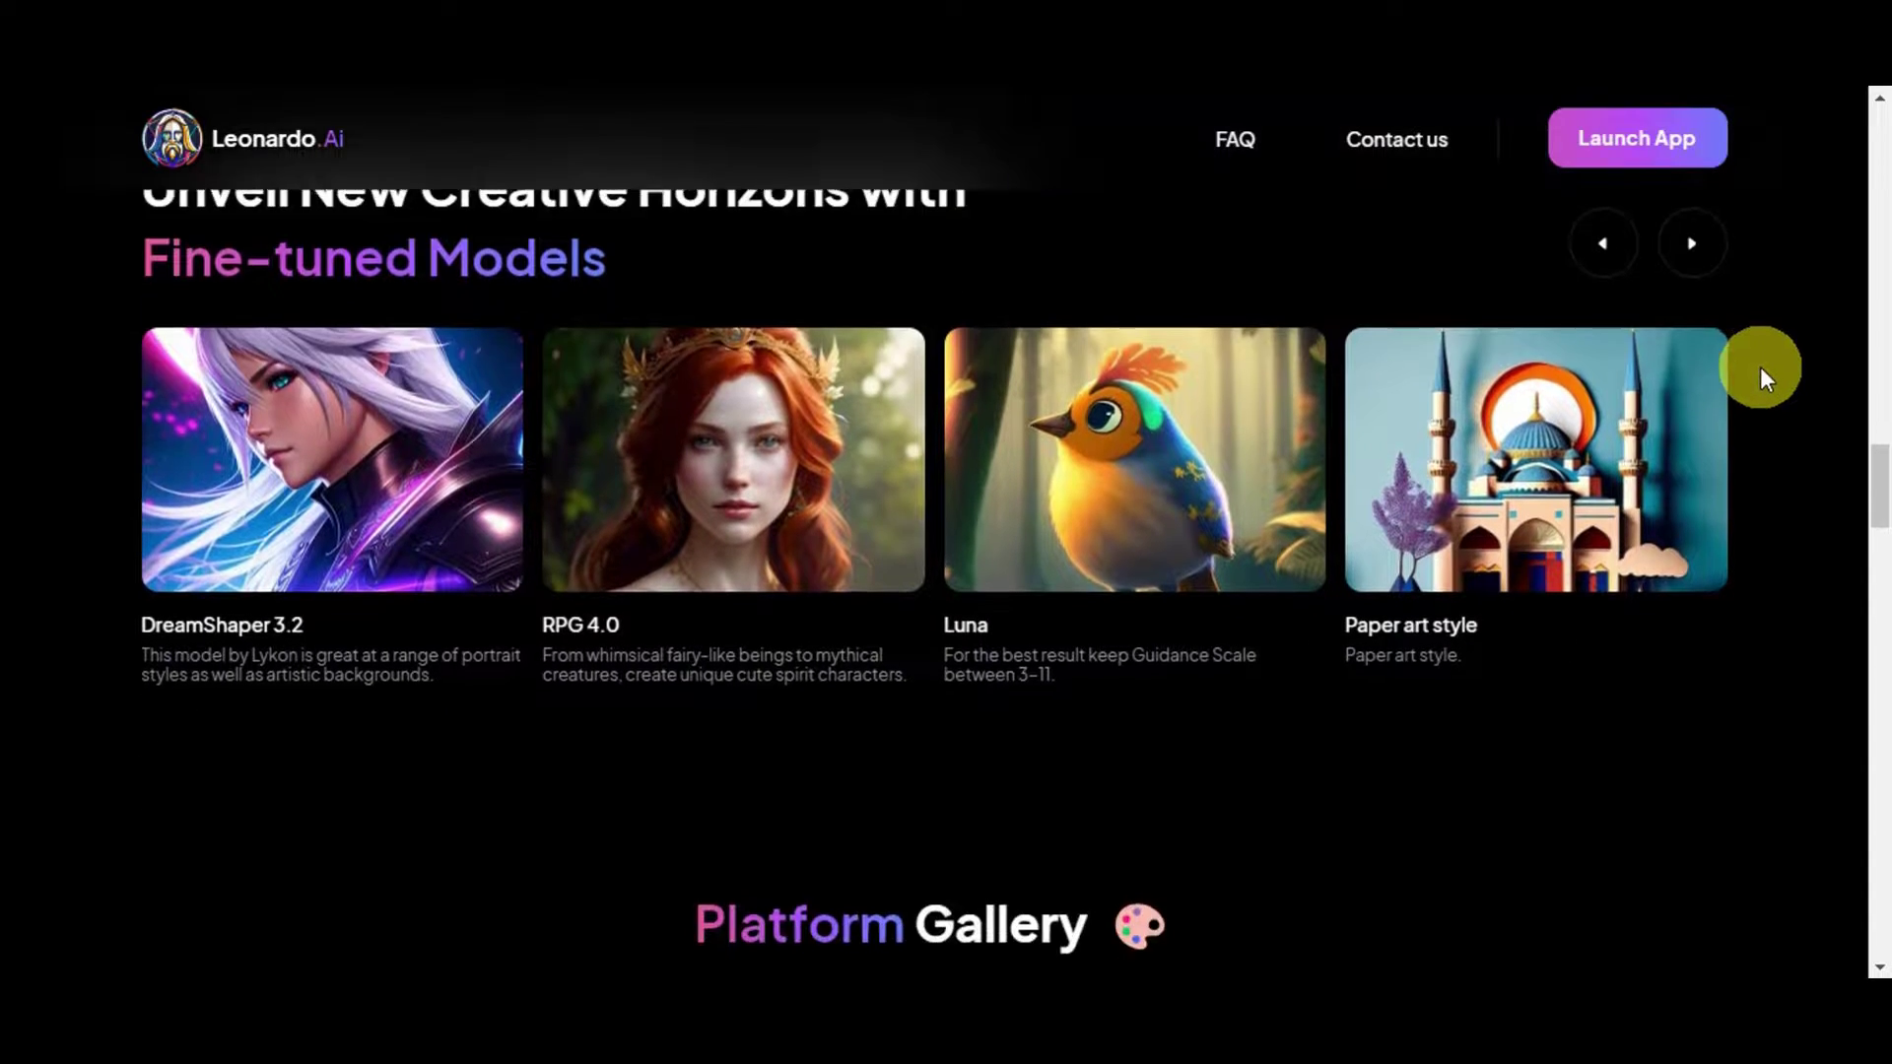
pyautogui.scroll(-2, 1760, 367)
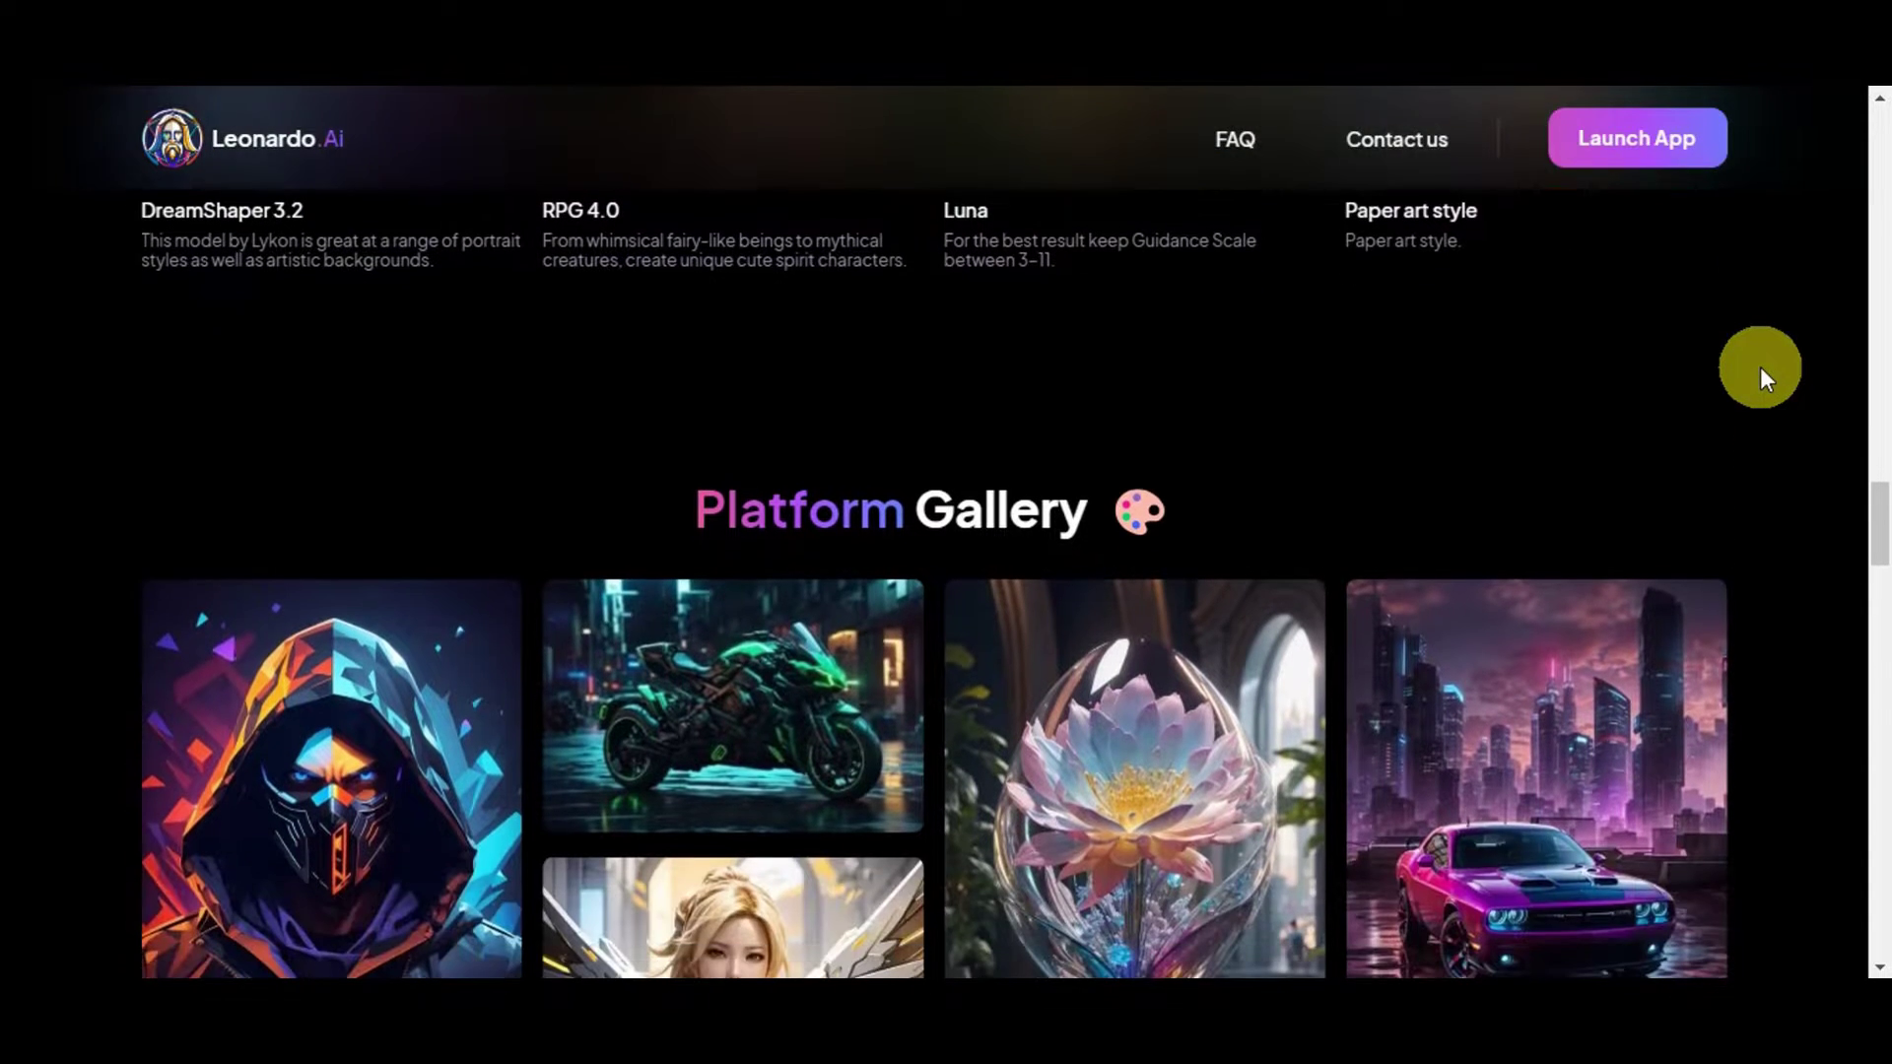
pyautogui.scroll(-4, 1760, 367)
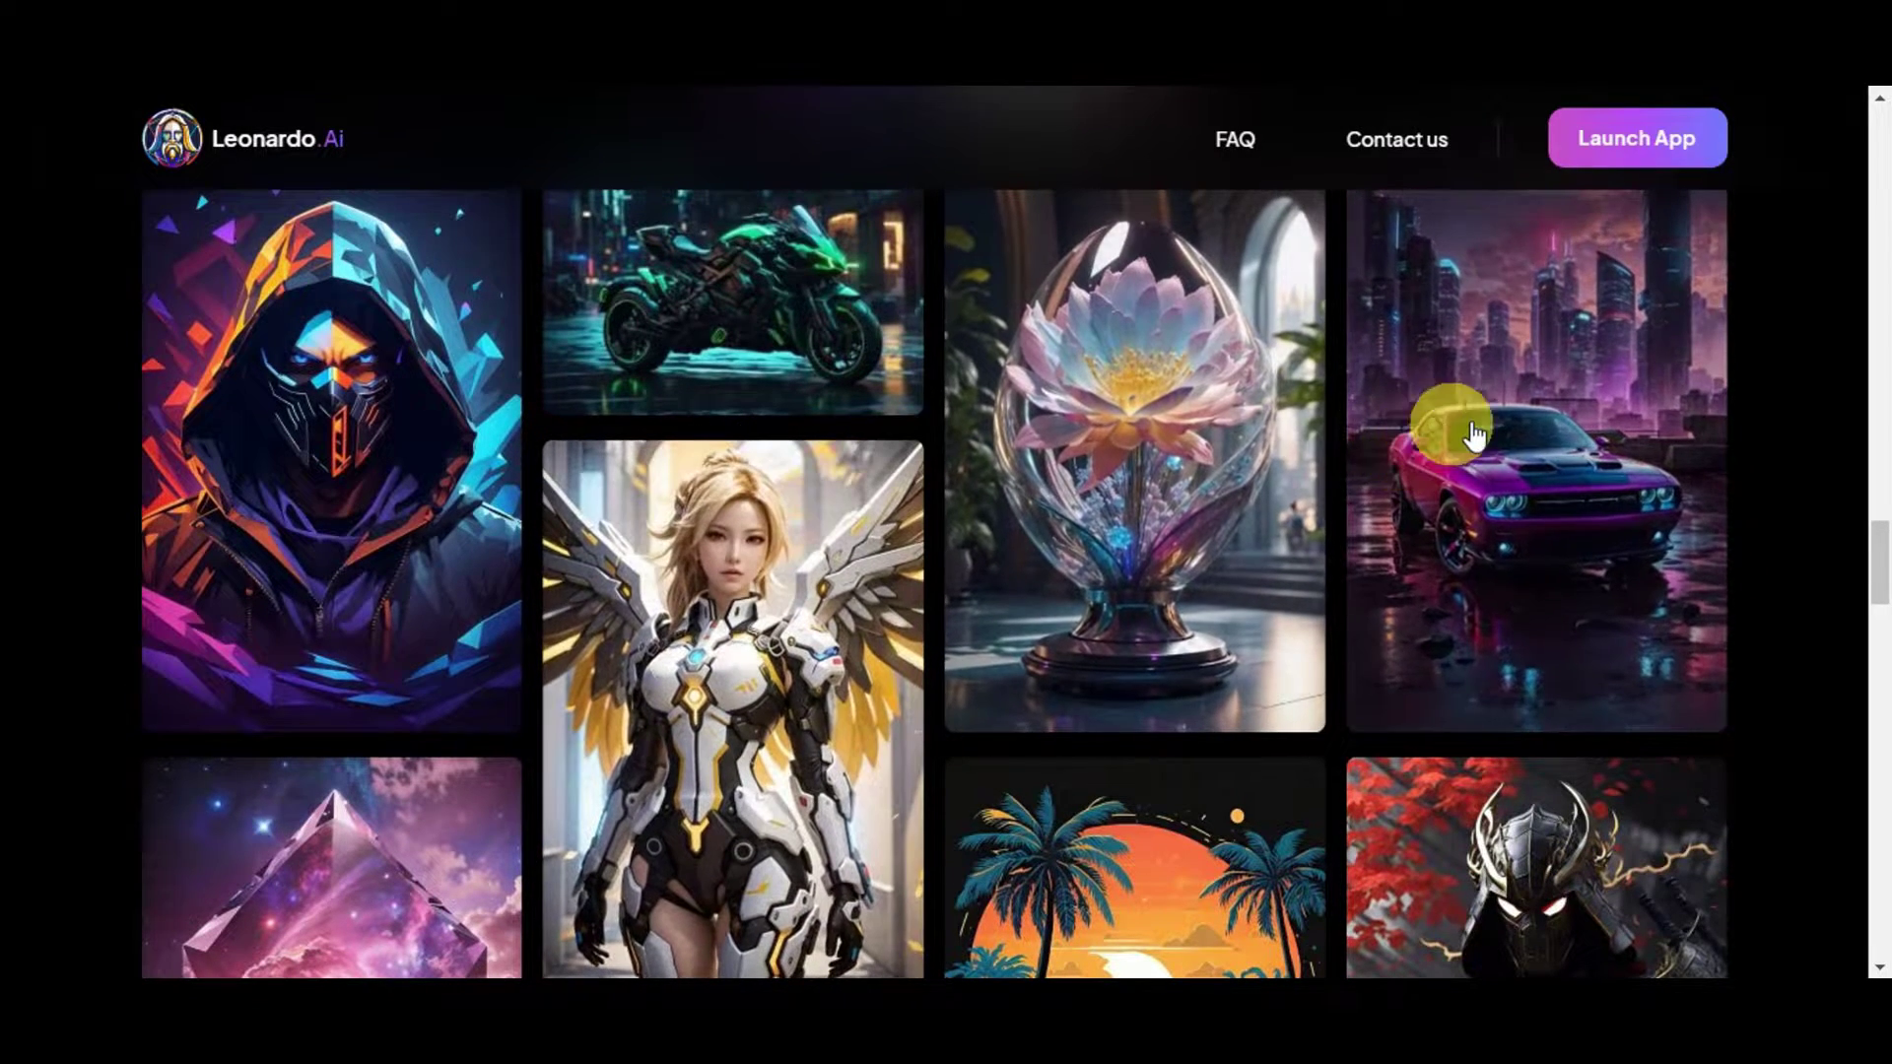
pyautogui.scroll(-3, 1535, 450)
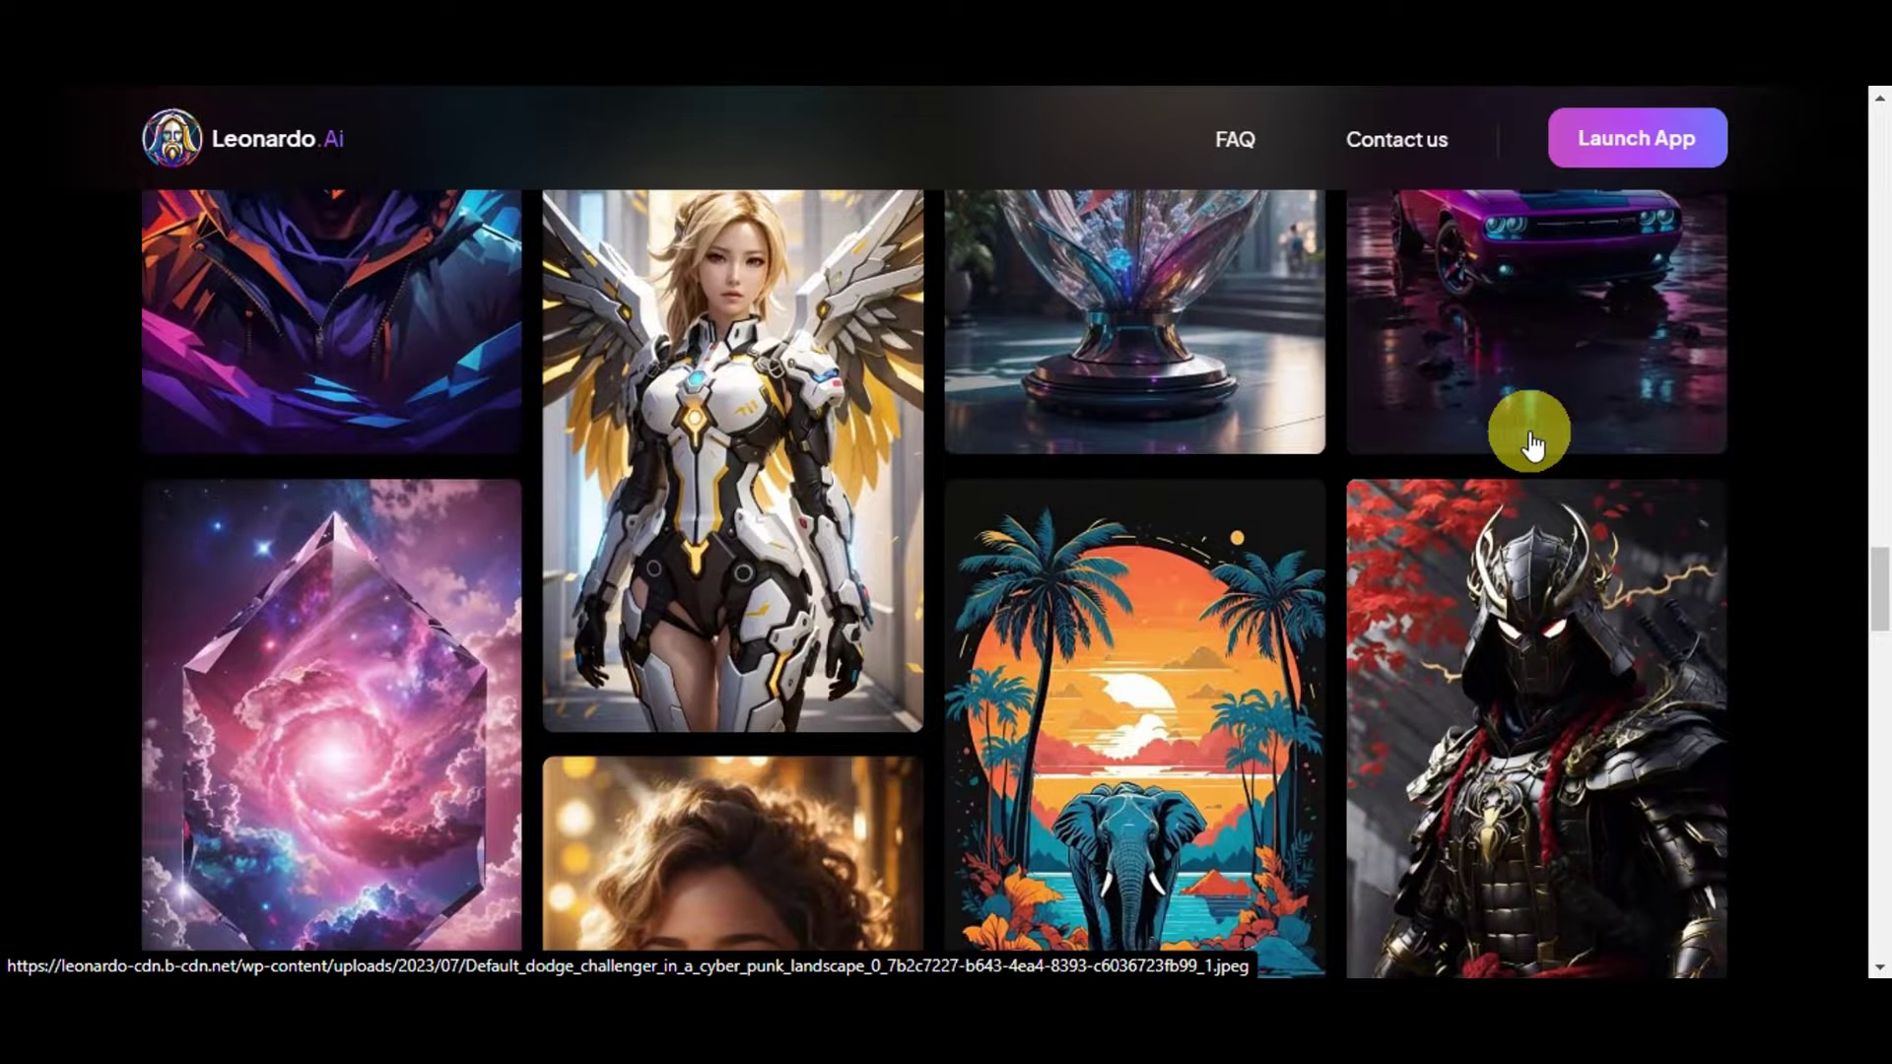
pyautogui.scroll(-7, 1534, 446)
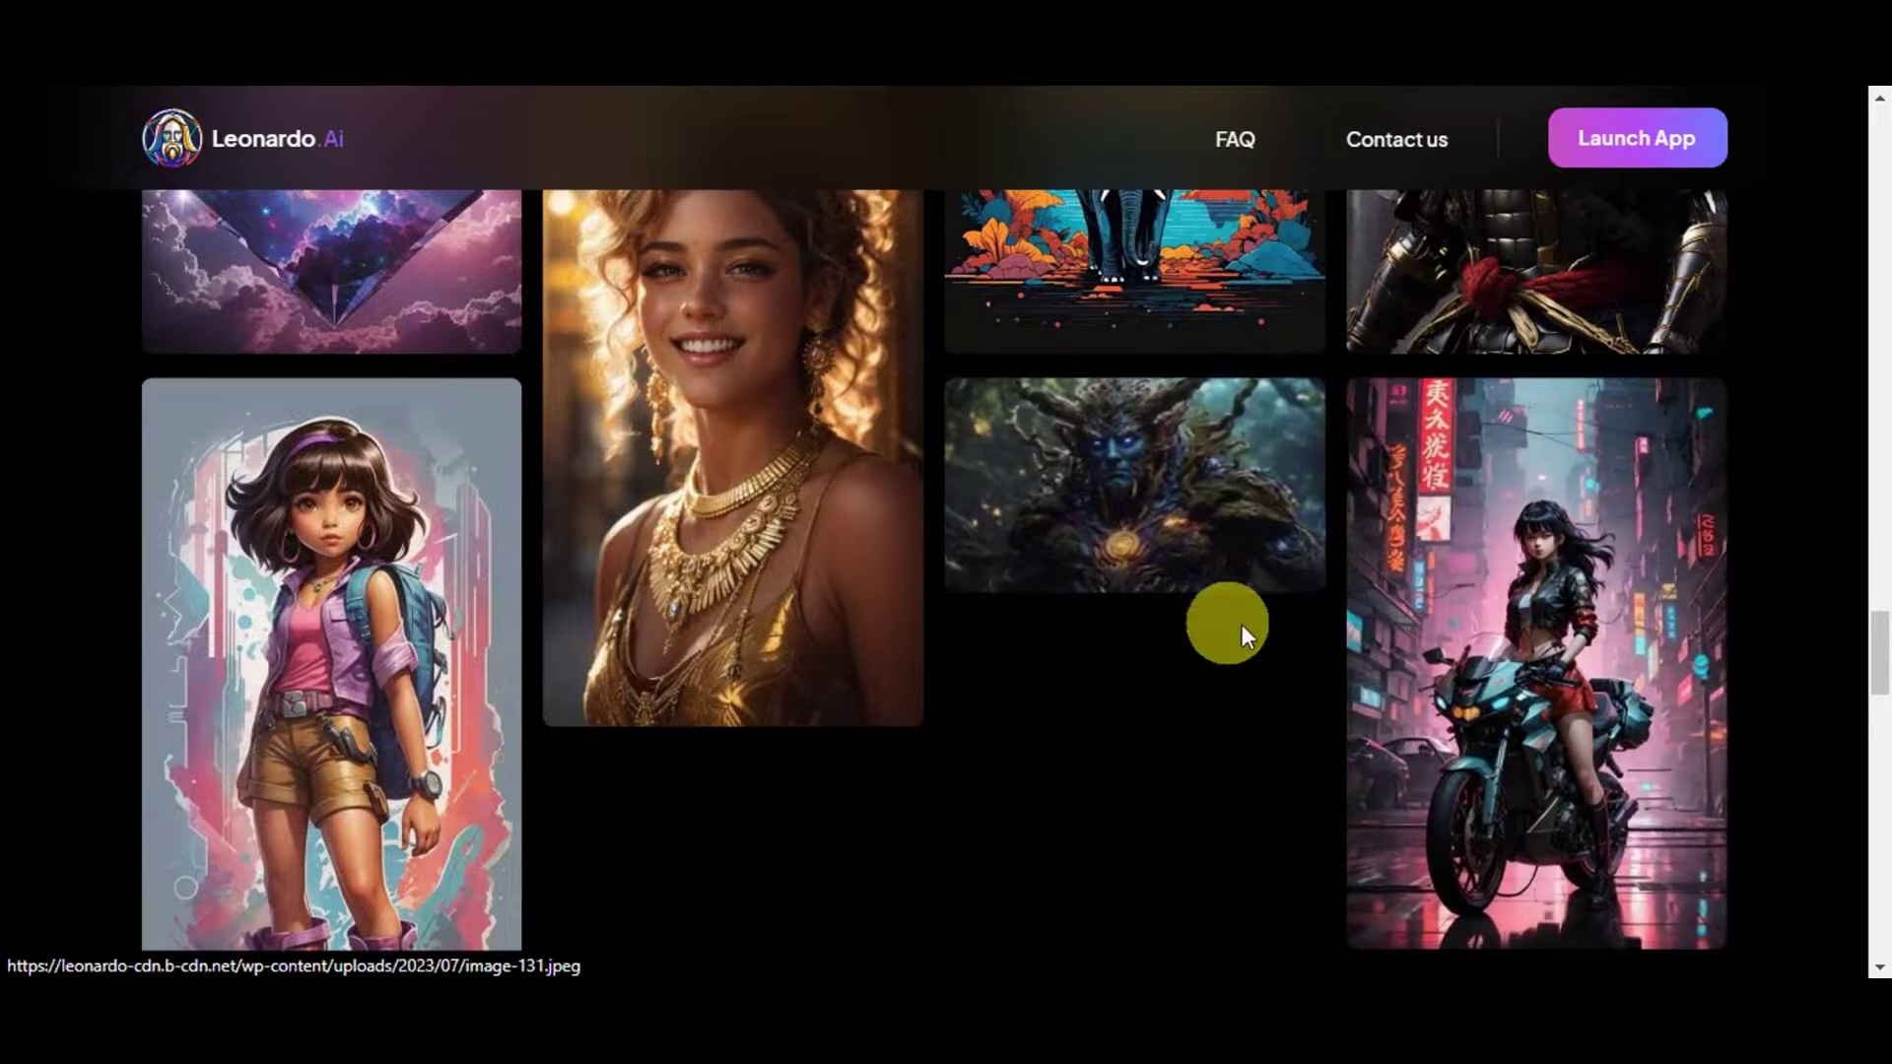
pyautogui.scroll(-5, 1346, 616)
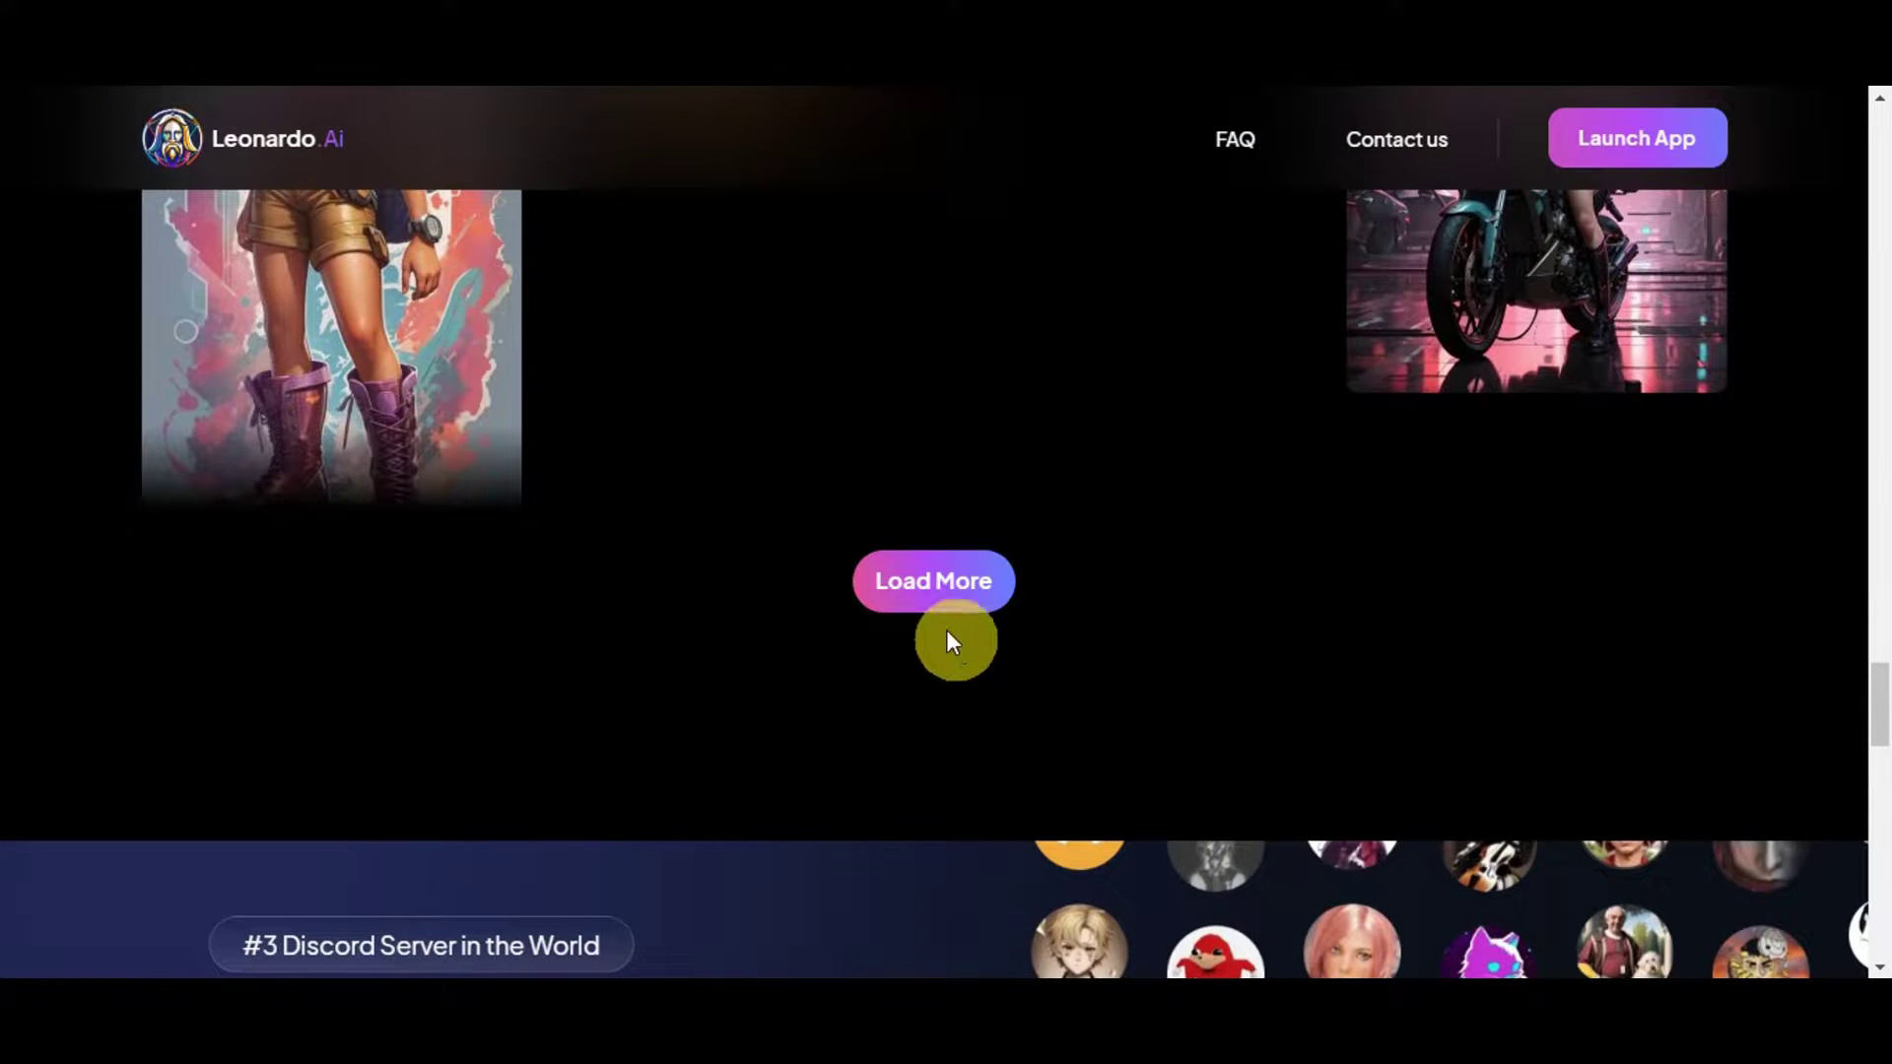
pyautogui.click(931, 596)
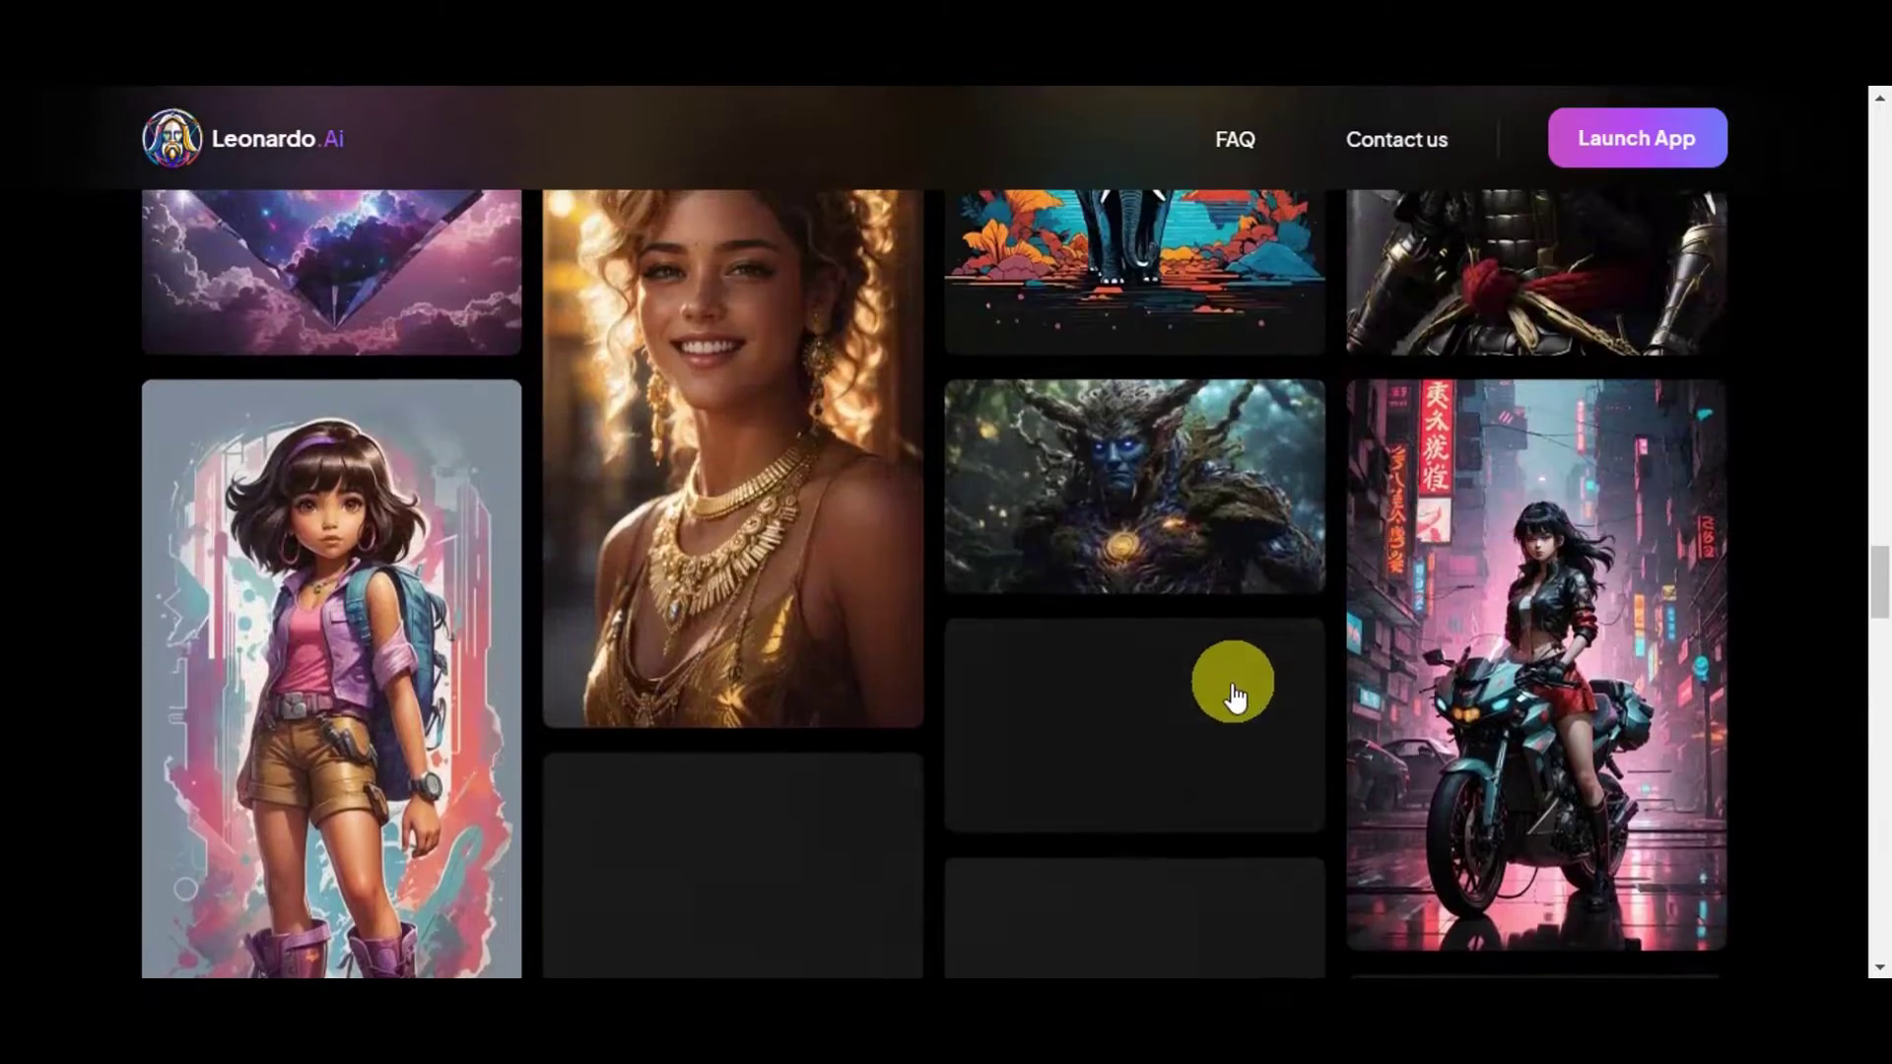
pyautogui.scroll(6, 1233, 695)
pyautogui.moveTo(1878, 537); pyautogui.dragTo(1873, 148)
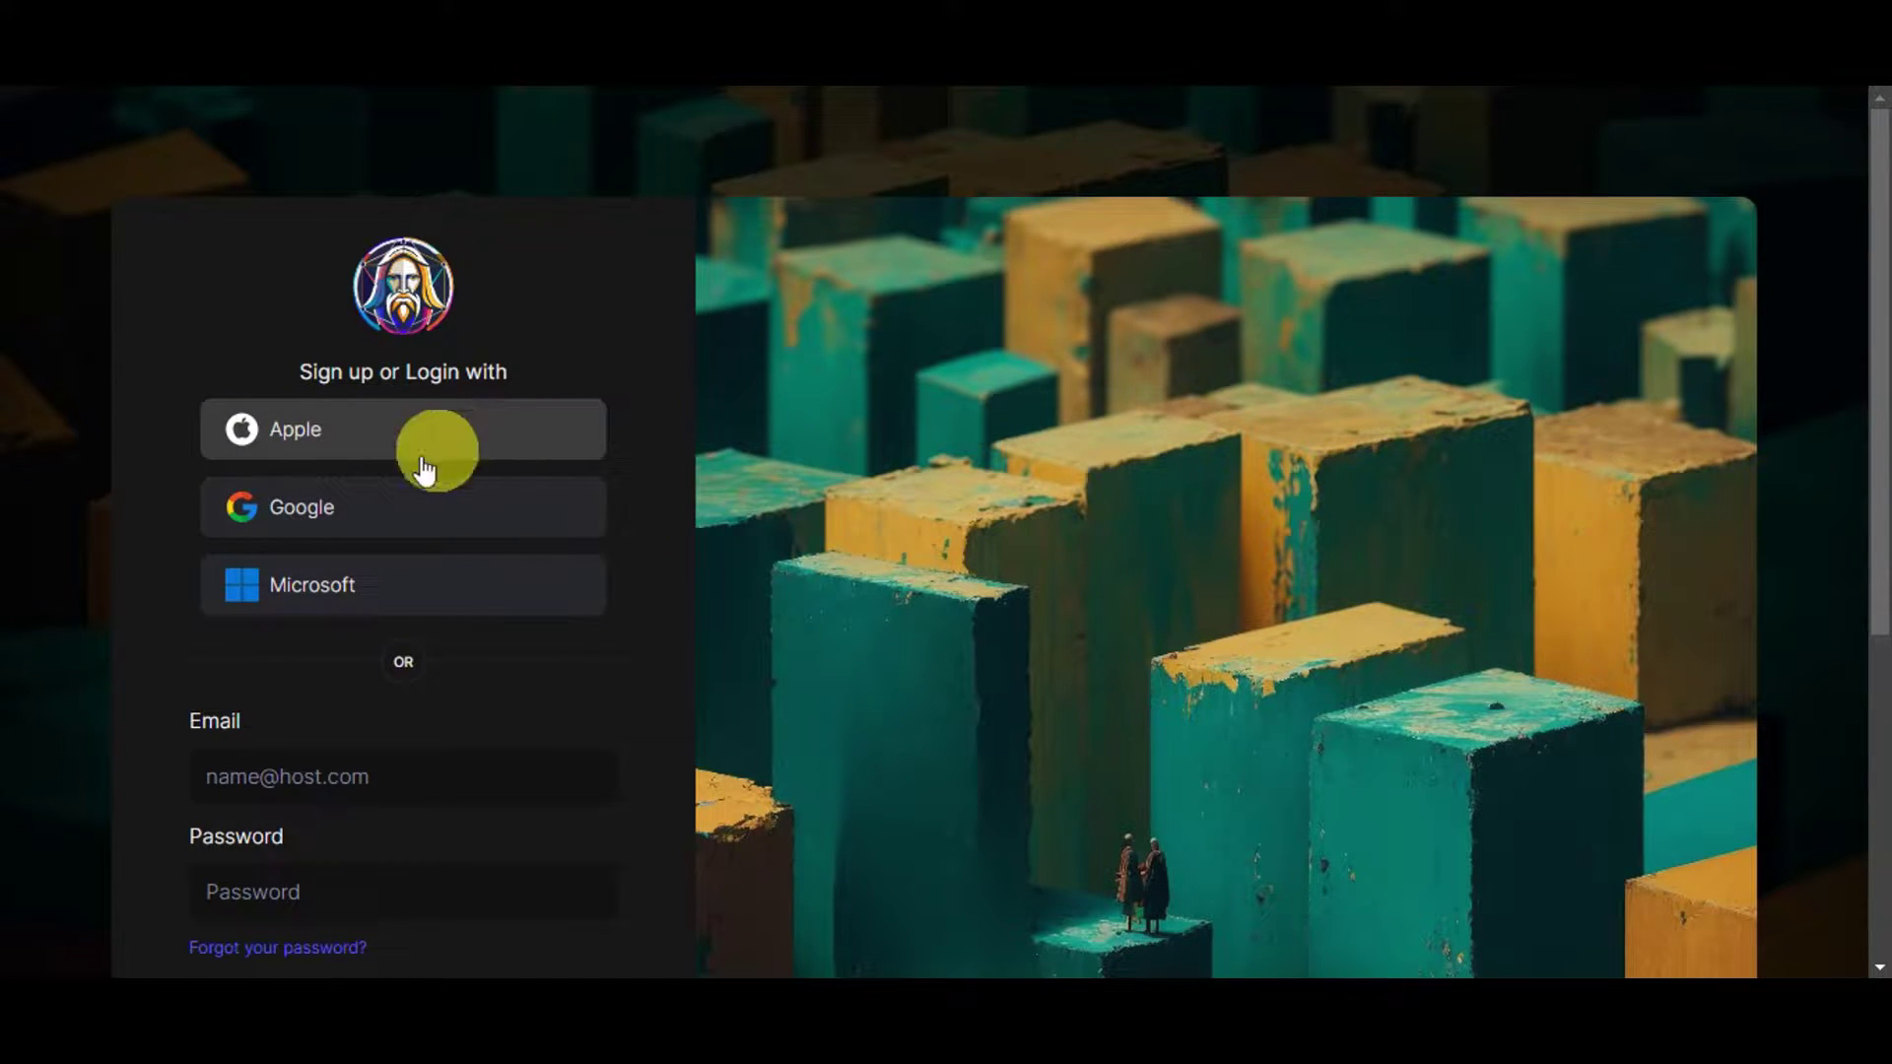
# - Look over the sign-in page's options and log in with a Google account
pyautogui.scroll(-4, 902, 493)
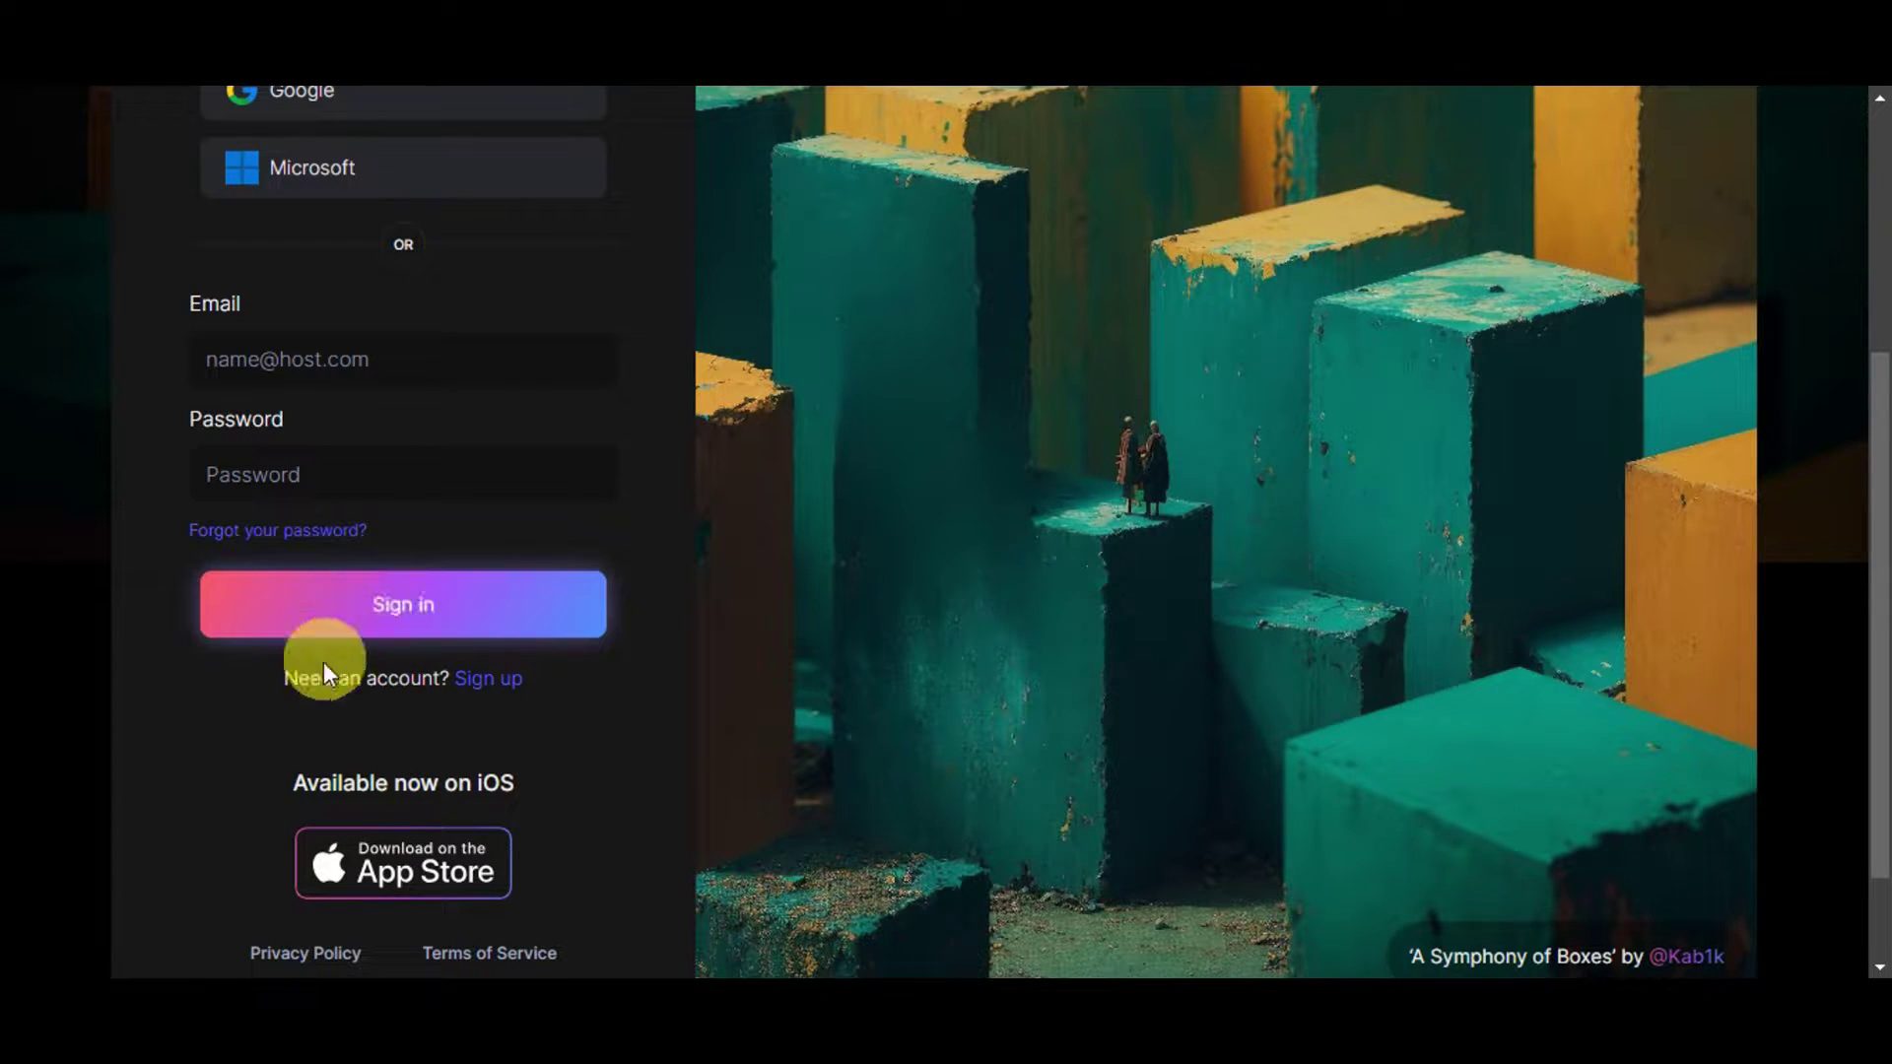
pyautogui.scroll(-2, 794, 680)
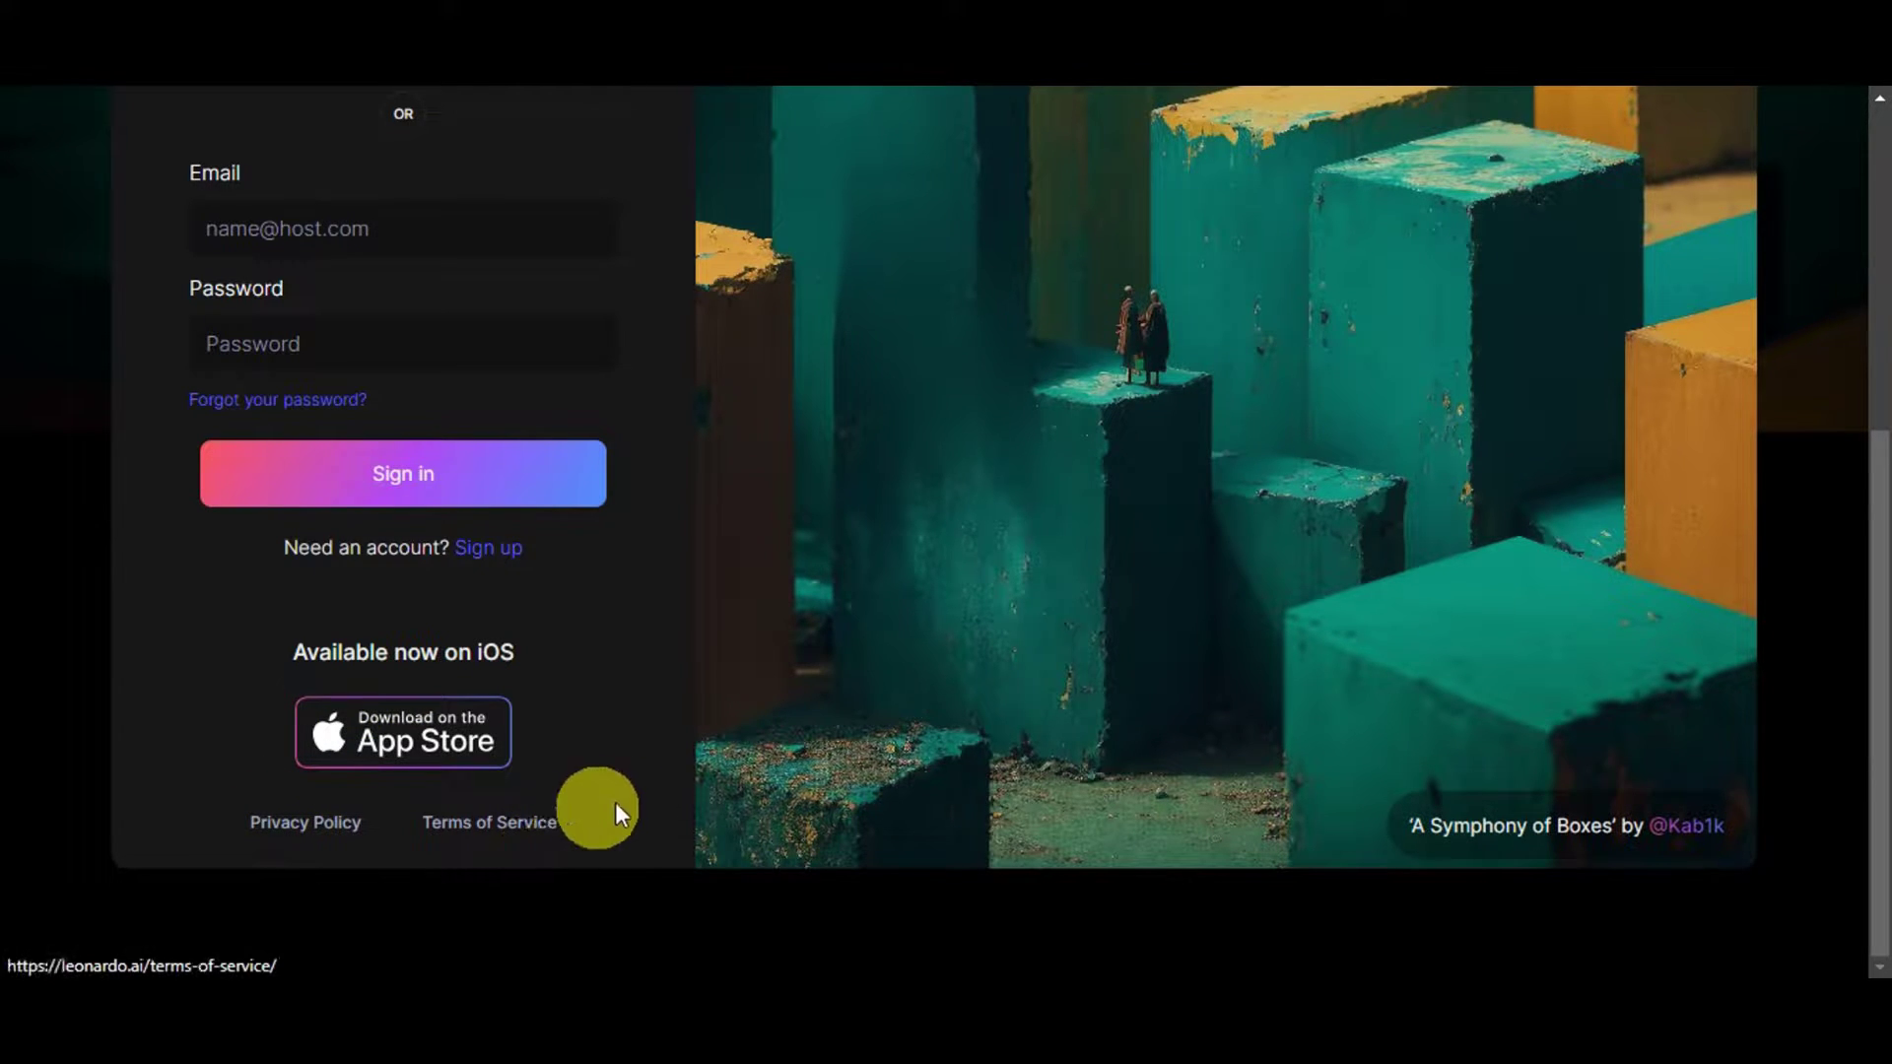
pyautogui.scroll(5, 939, 700)
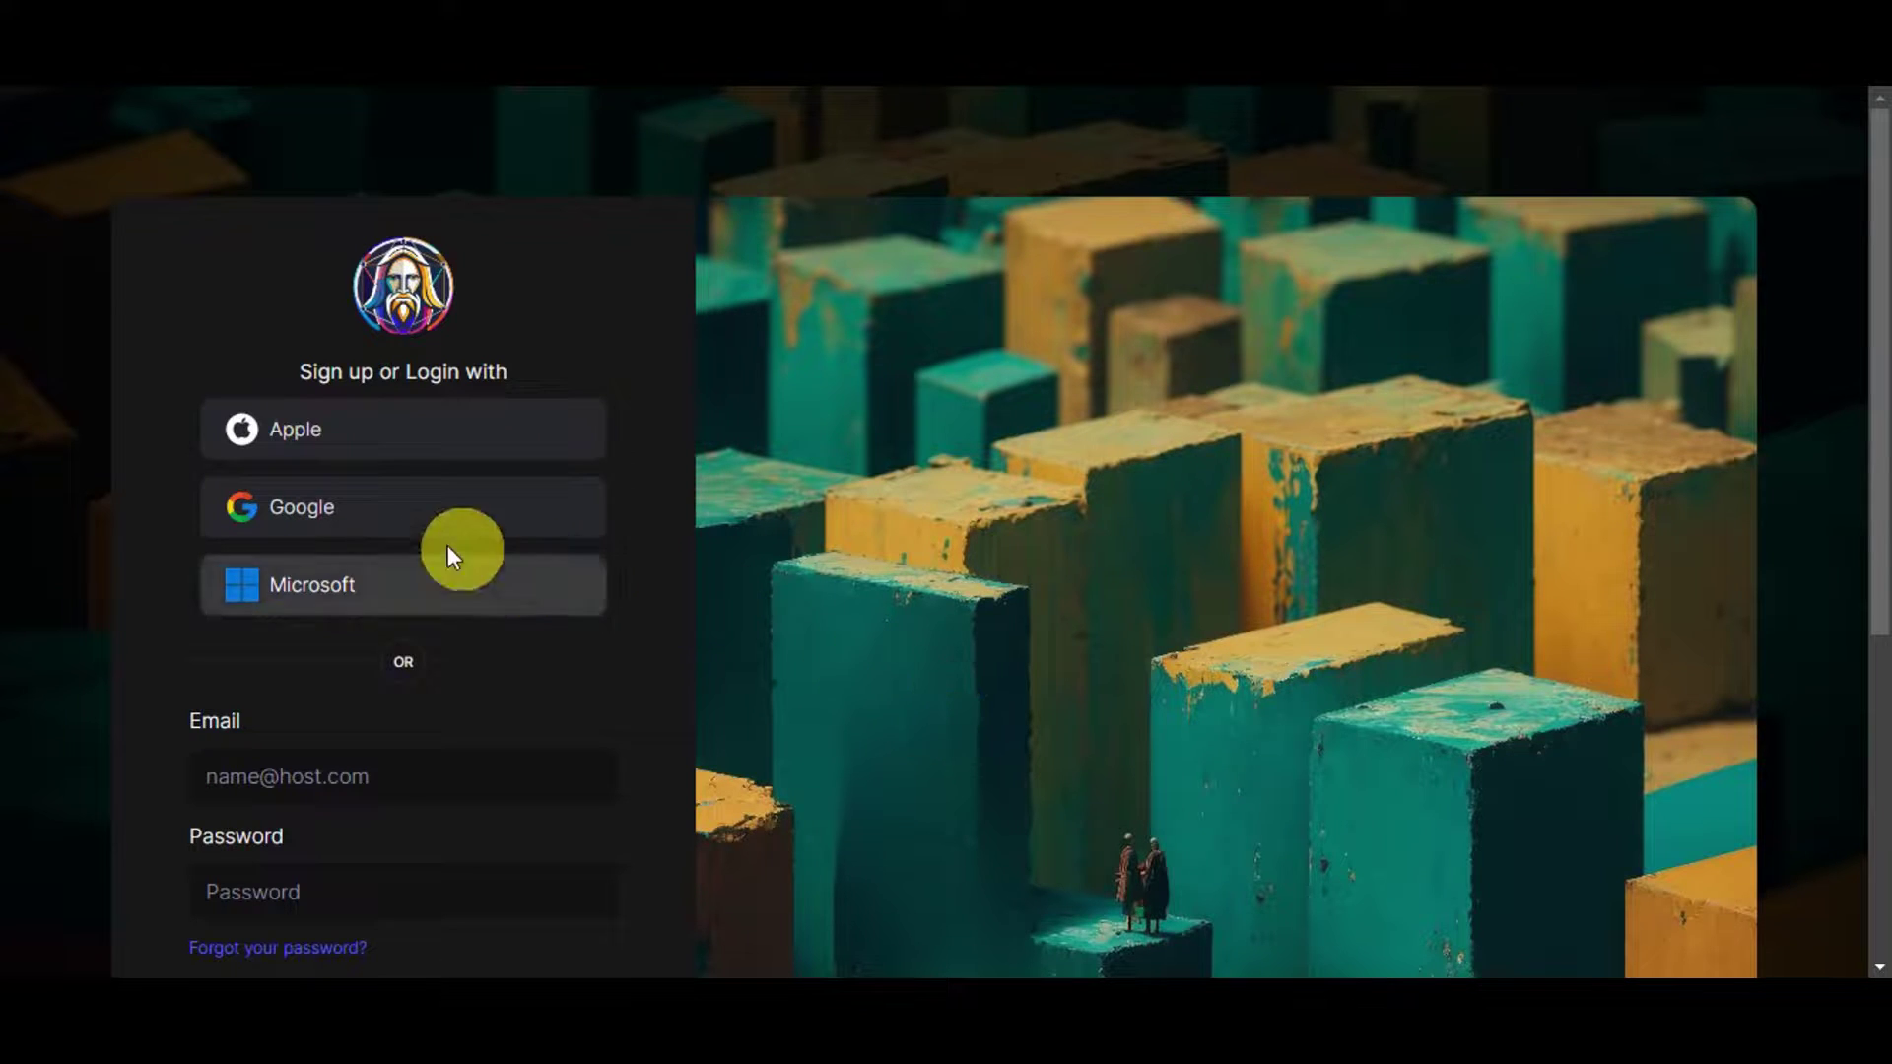
pyautogui.click(365, 516)
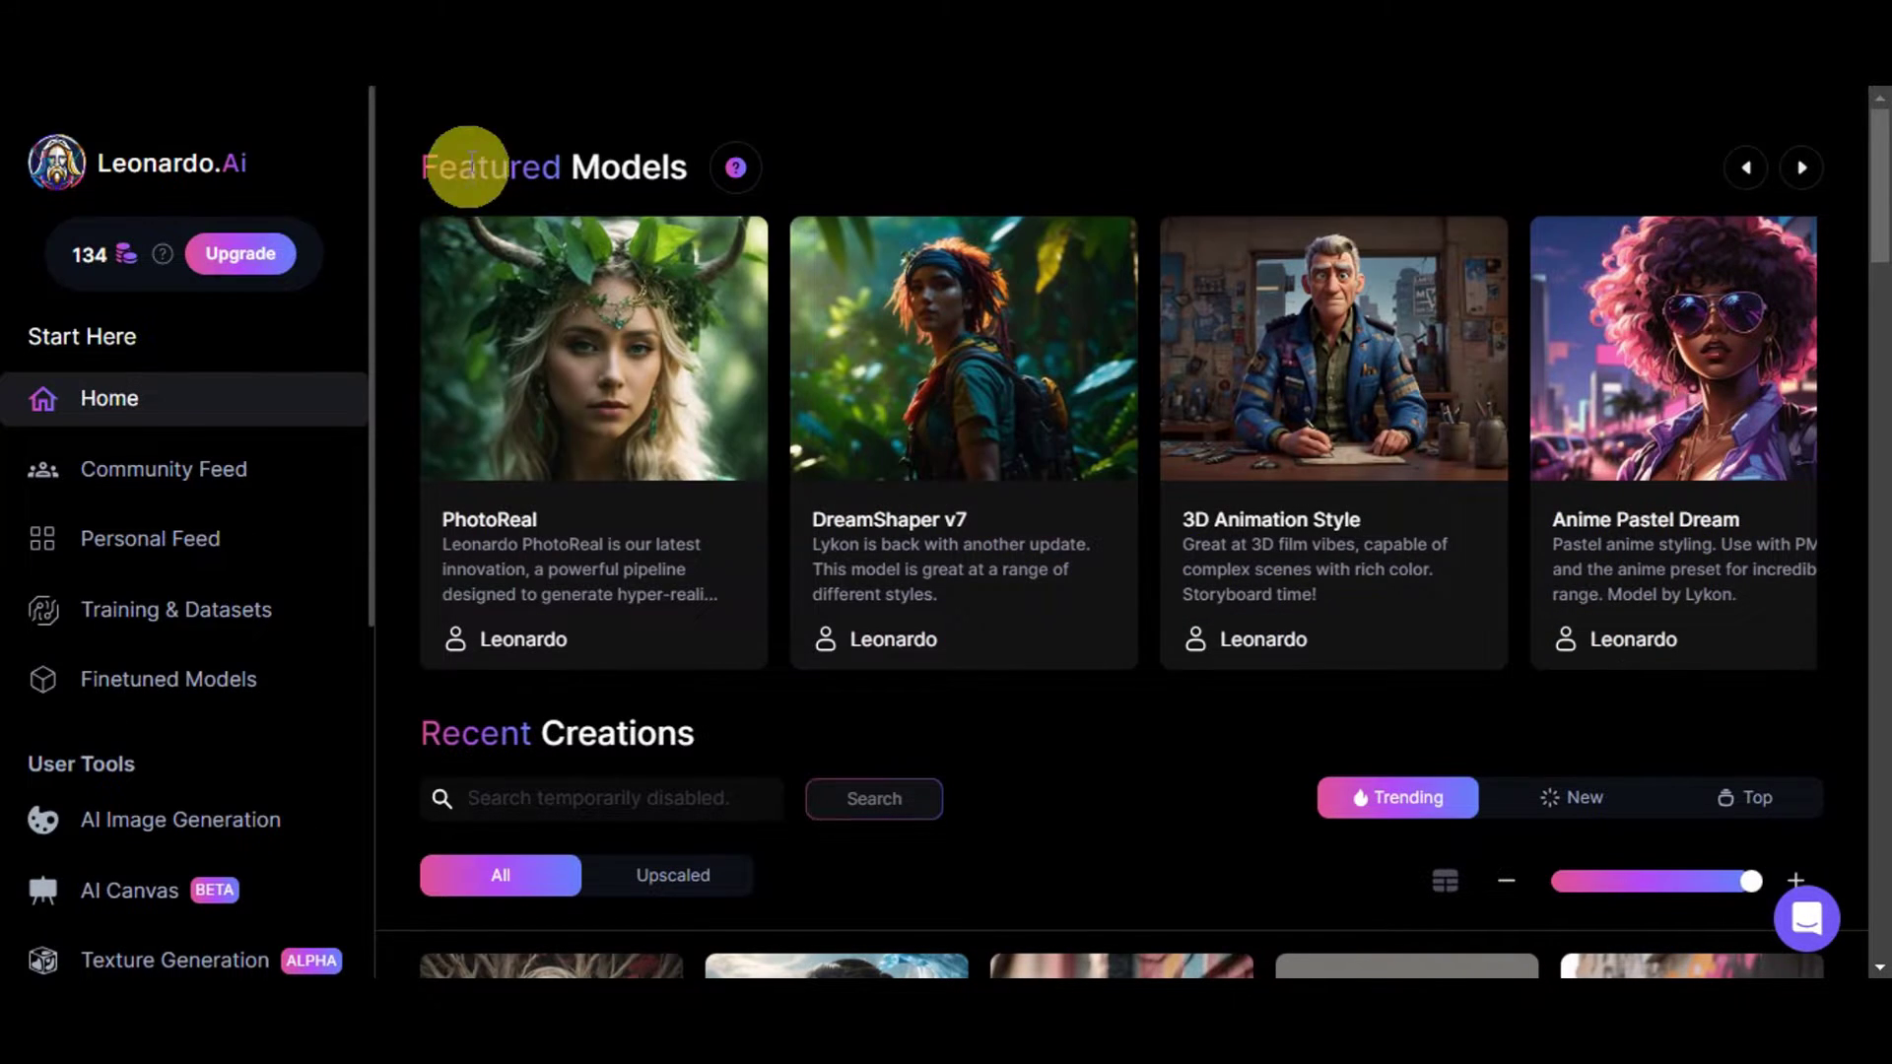
# - Page through the Featured Models past RPG v5 and Vintage Style Photography to Isometric Fantasy
pyautogui.click(1797, 188)
pyautogui.click(1796, 187)
pyautogui.click(1794, 188)
pyautogui.click(1794, 188)
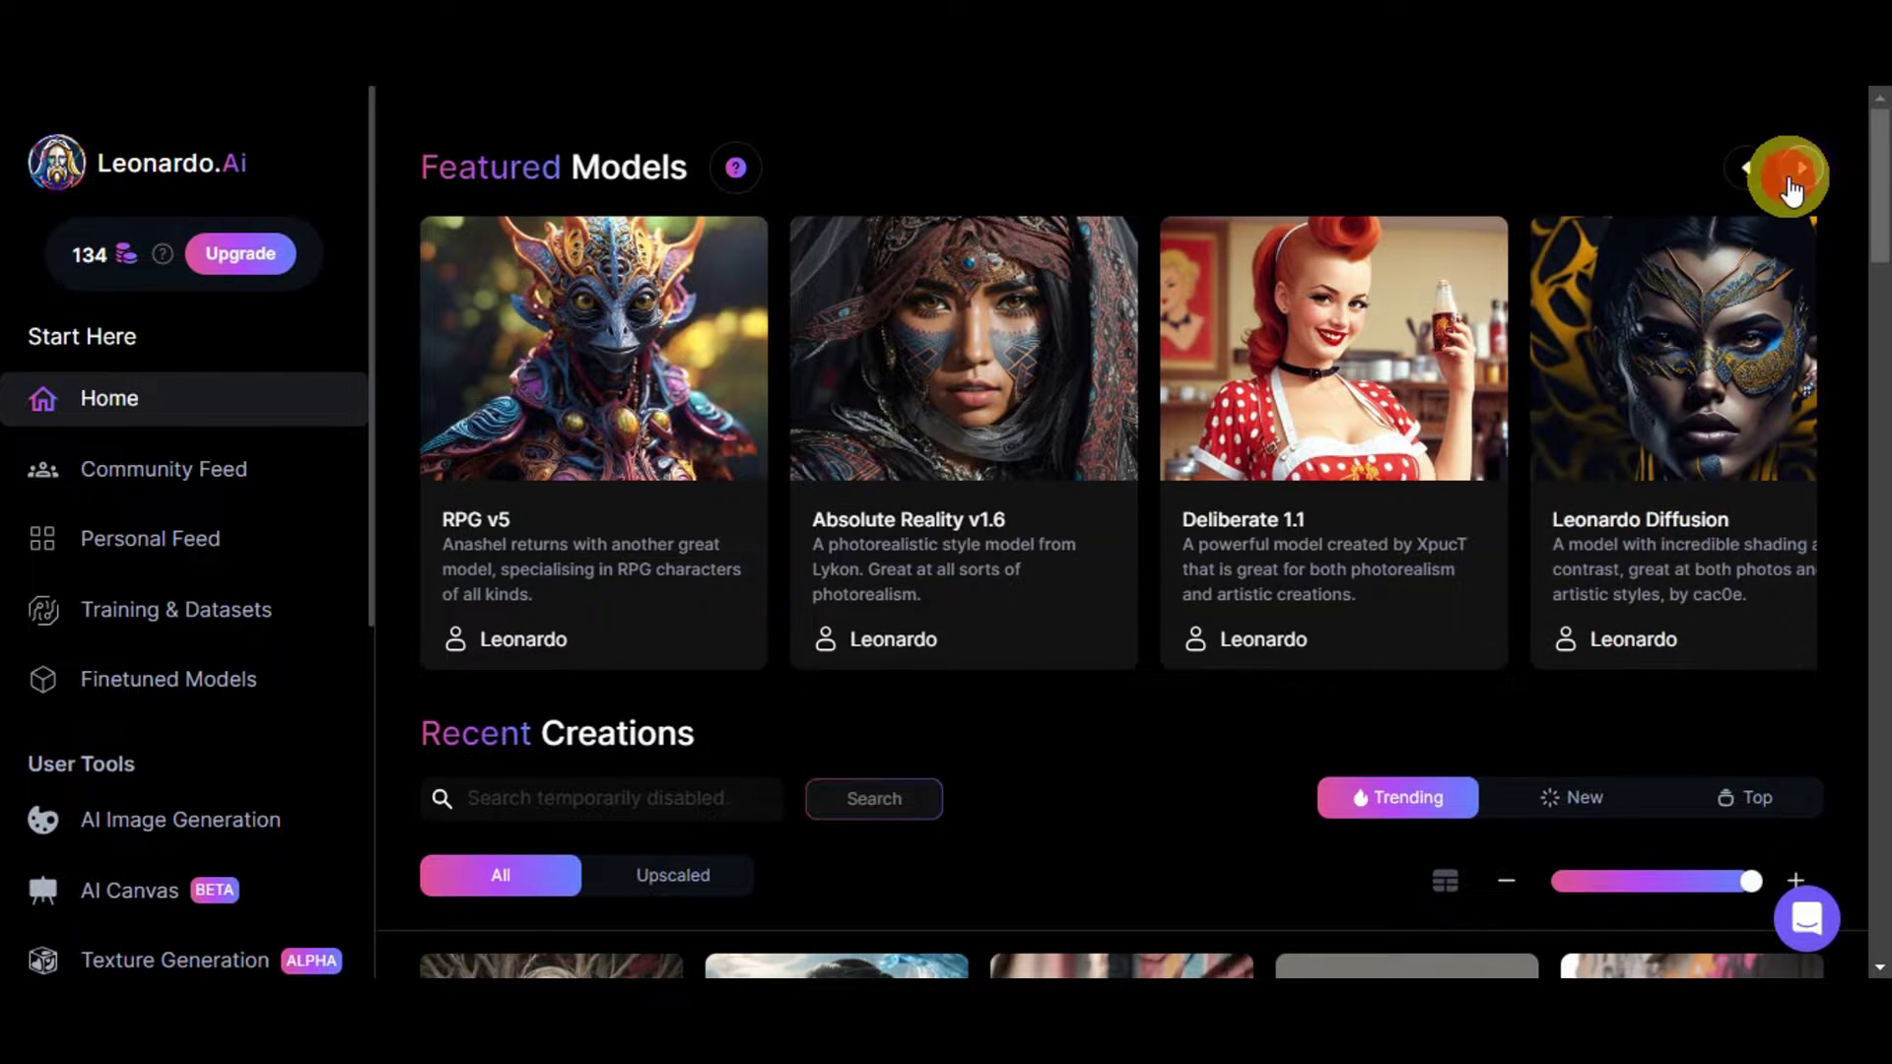
pyautogui.click(1792, 188)
pyautogui.click(1793, 188)
pyautogui.click(1793, 187)
pyautogui.click(1794, 187)
pyautogui.click(1794, 188)
pyautogui.click(1794, 187)
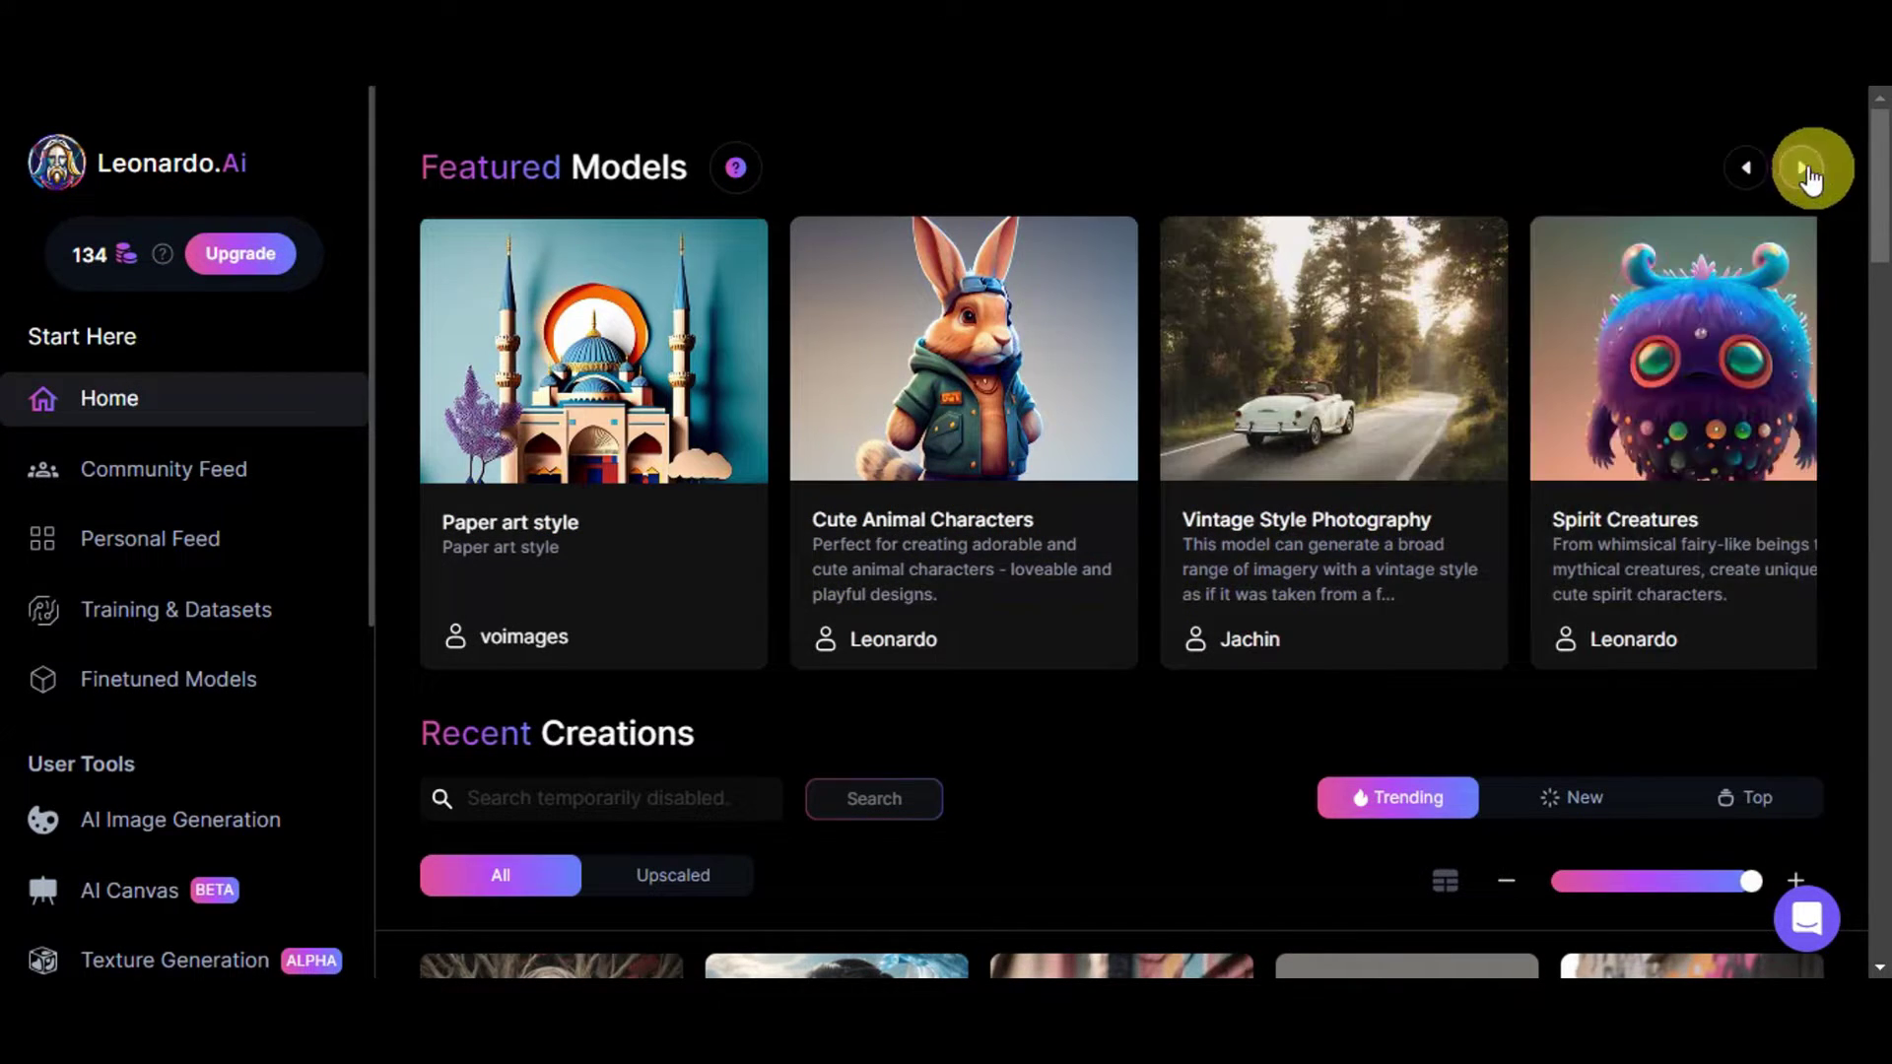
pyautogui.click(1807, 171)
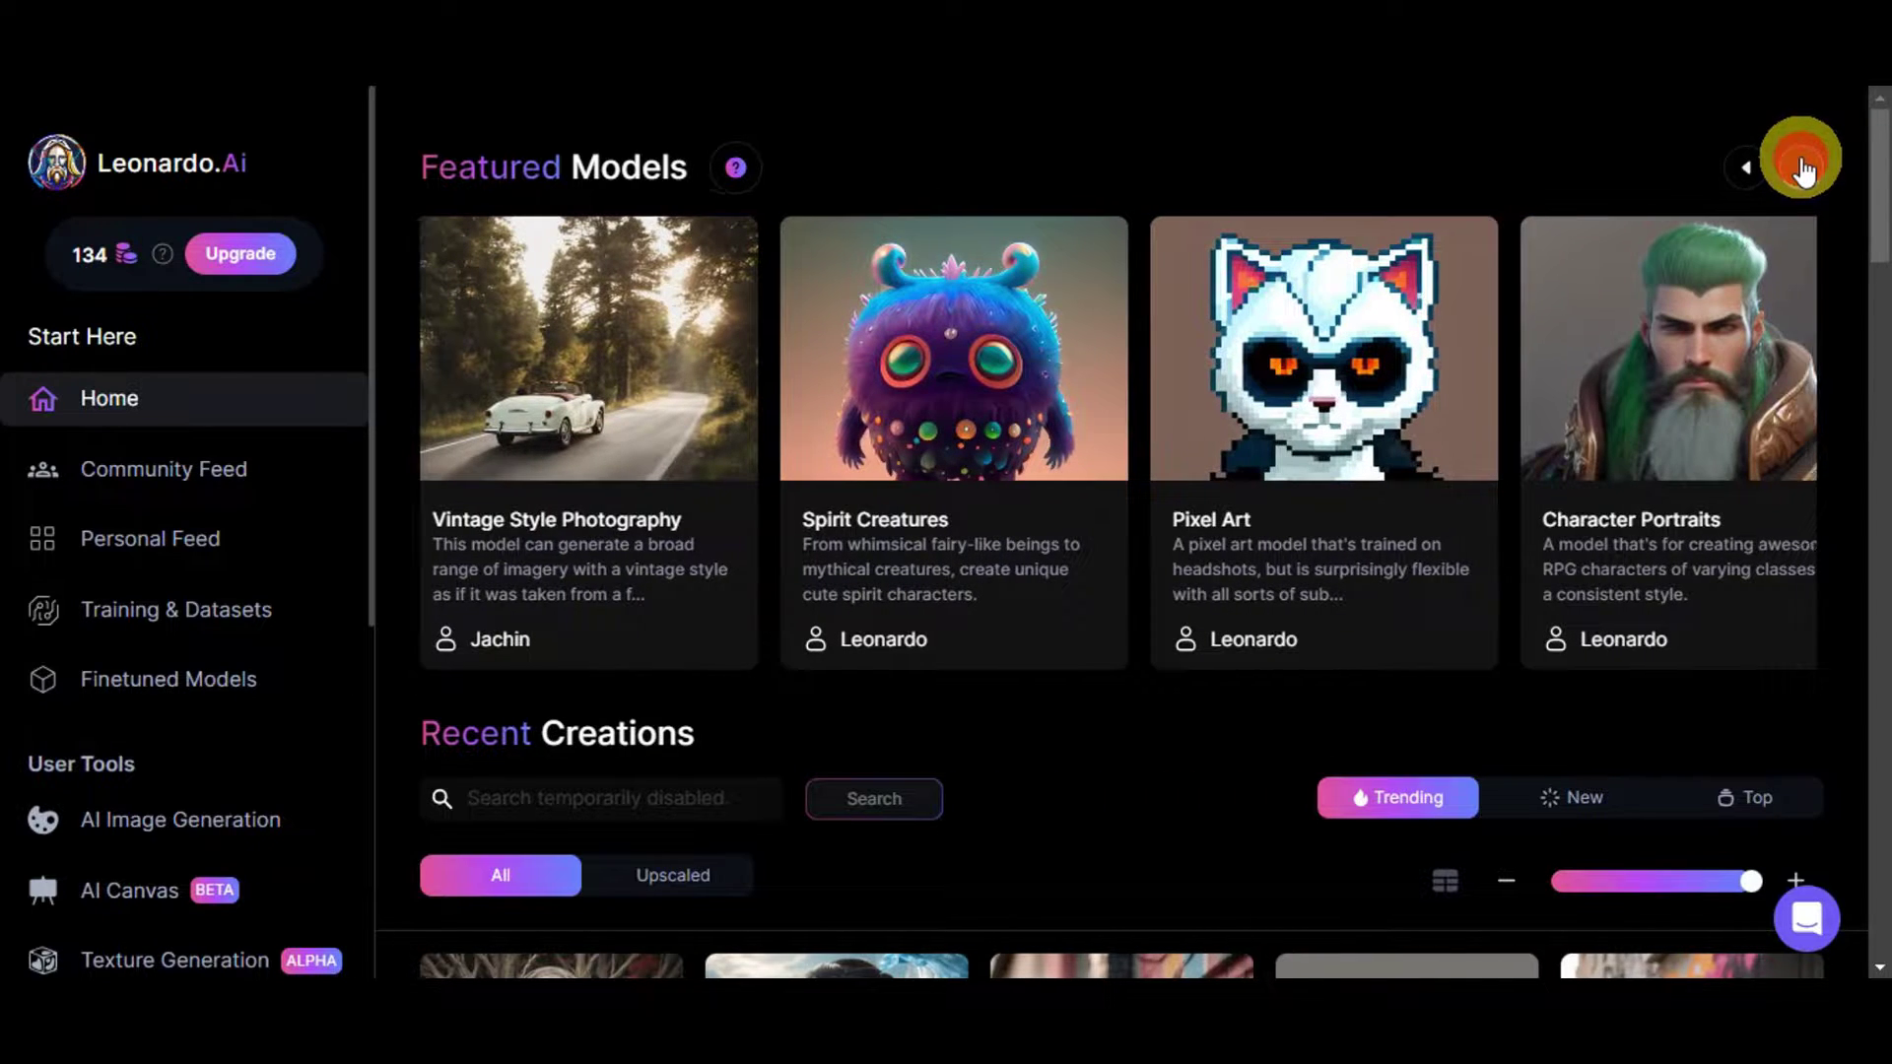
pyautogui.click(1804, 169)
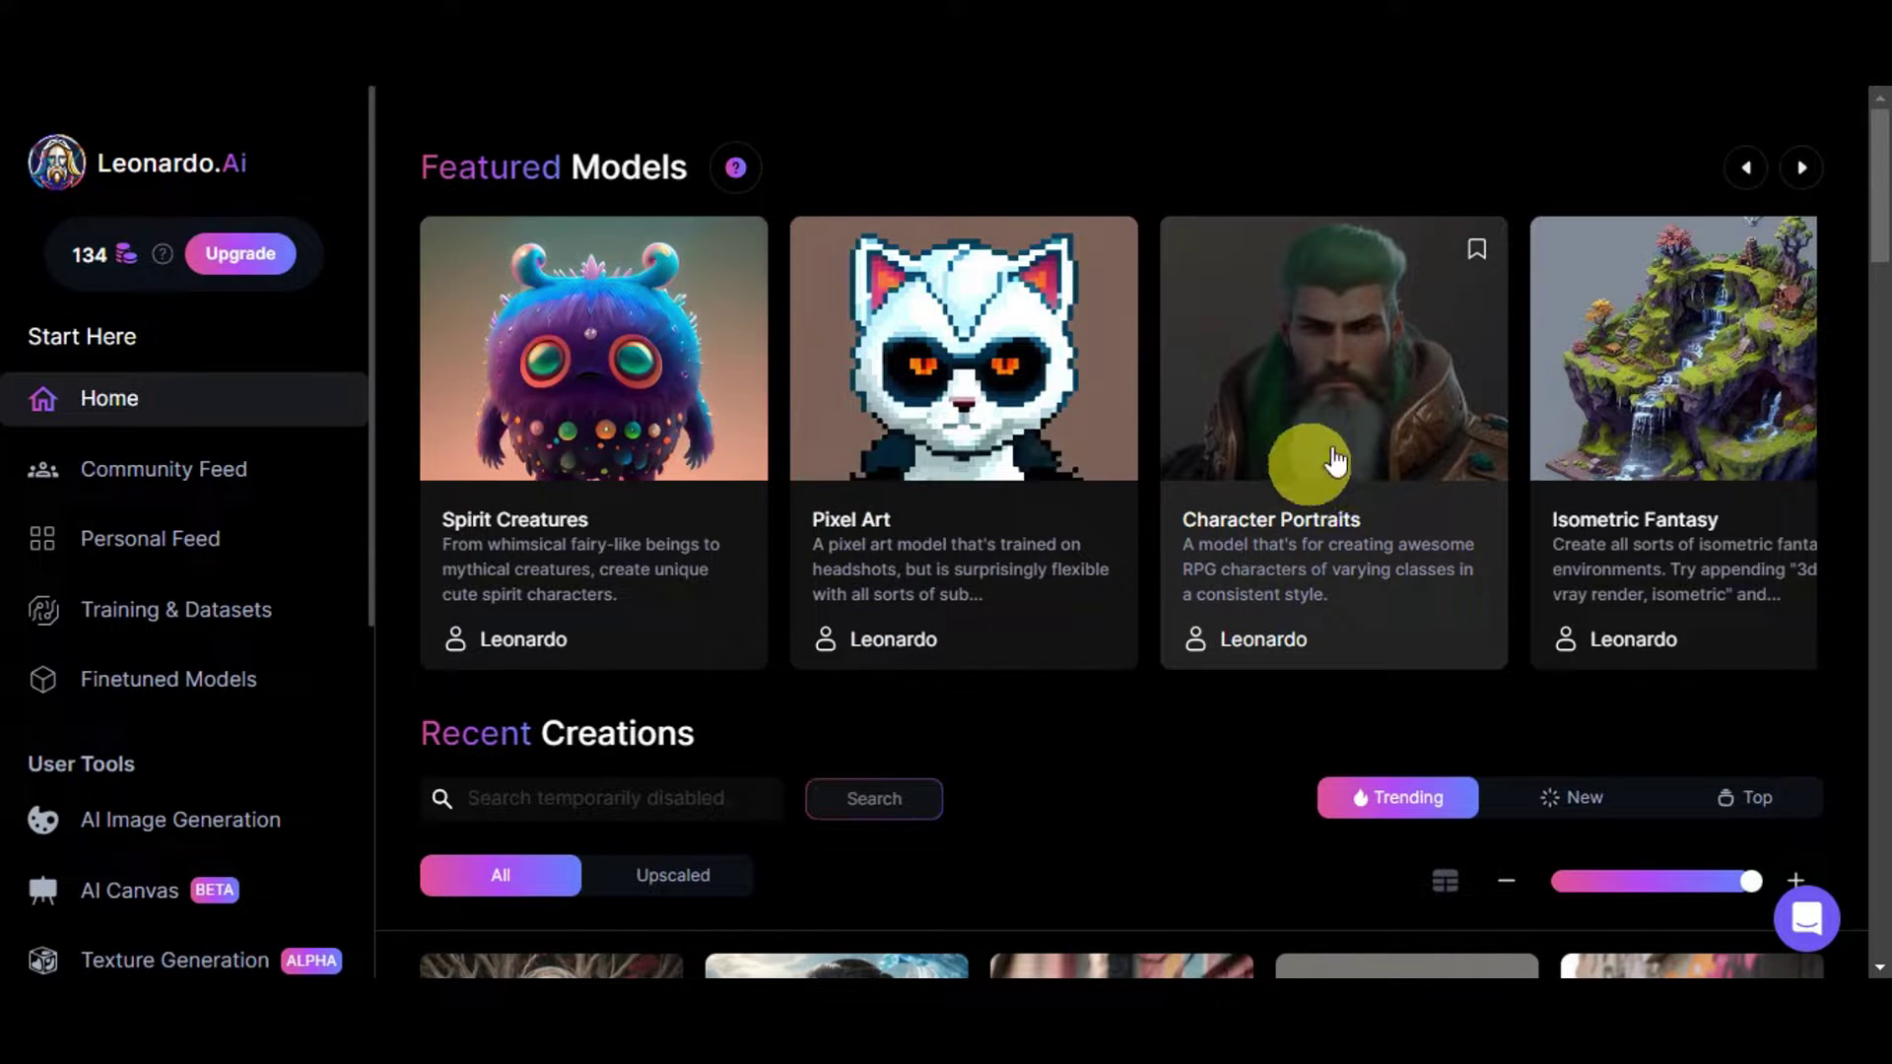
# - Scroll down to look over the Recent Creations feed
pyautogui.scroll(-7, 1375, 379)
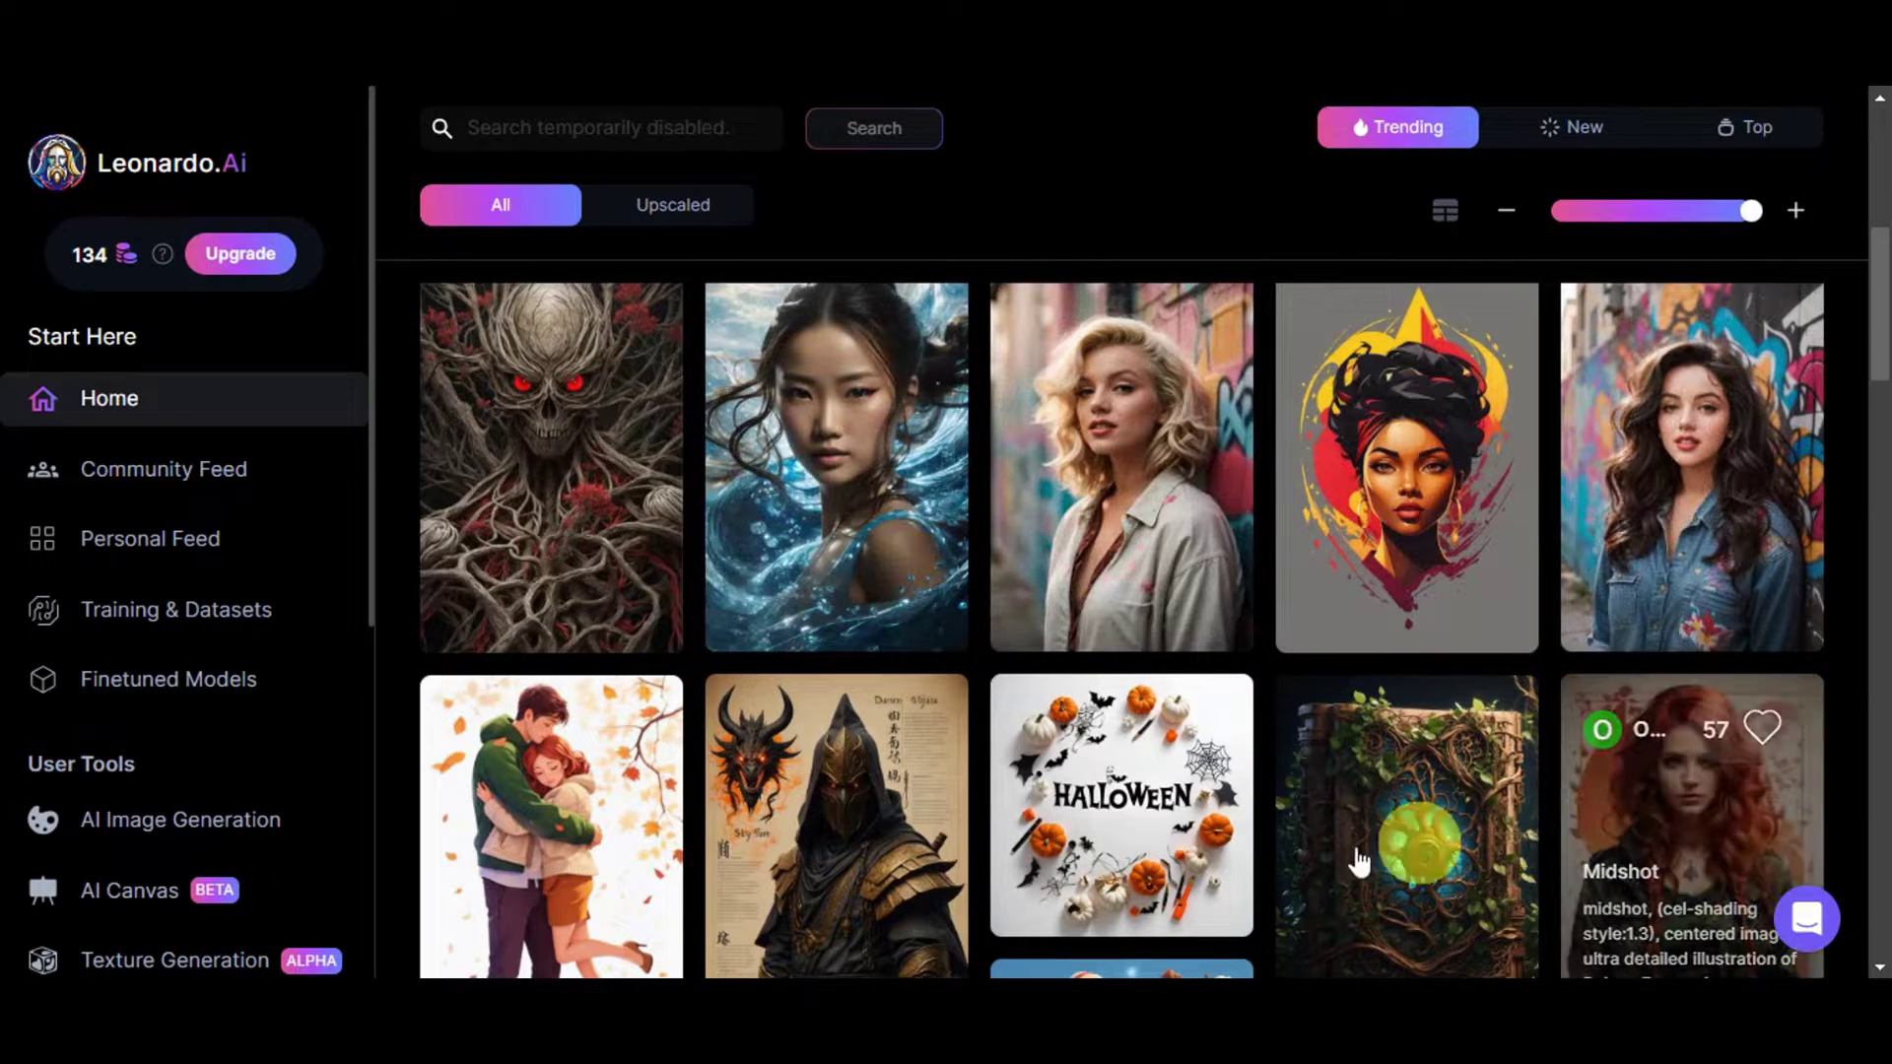
pyautogui.scroll(-6, 549, 710)
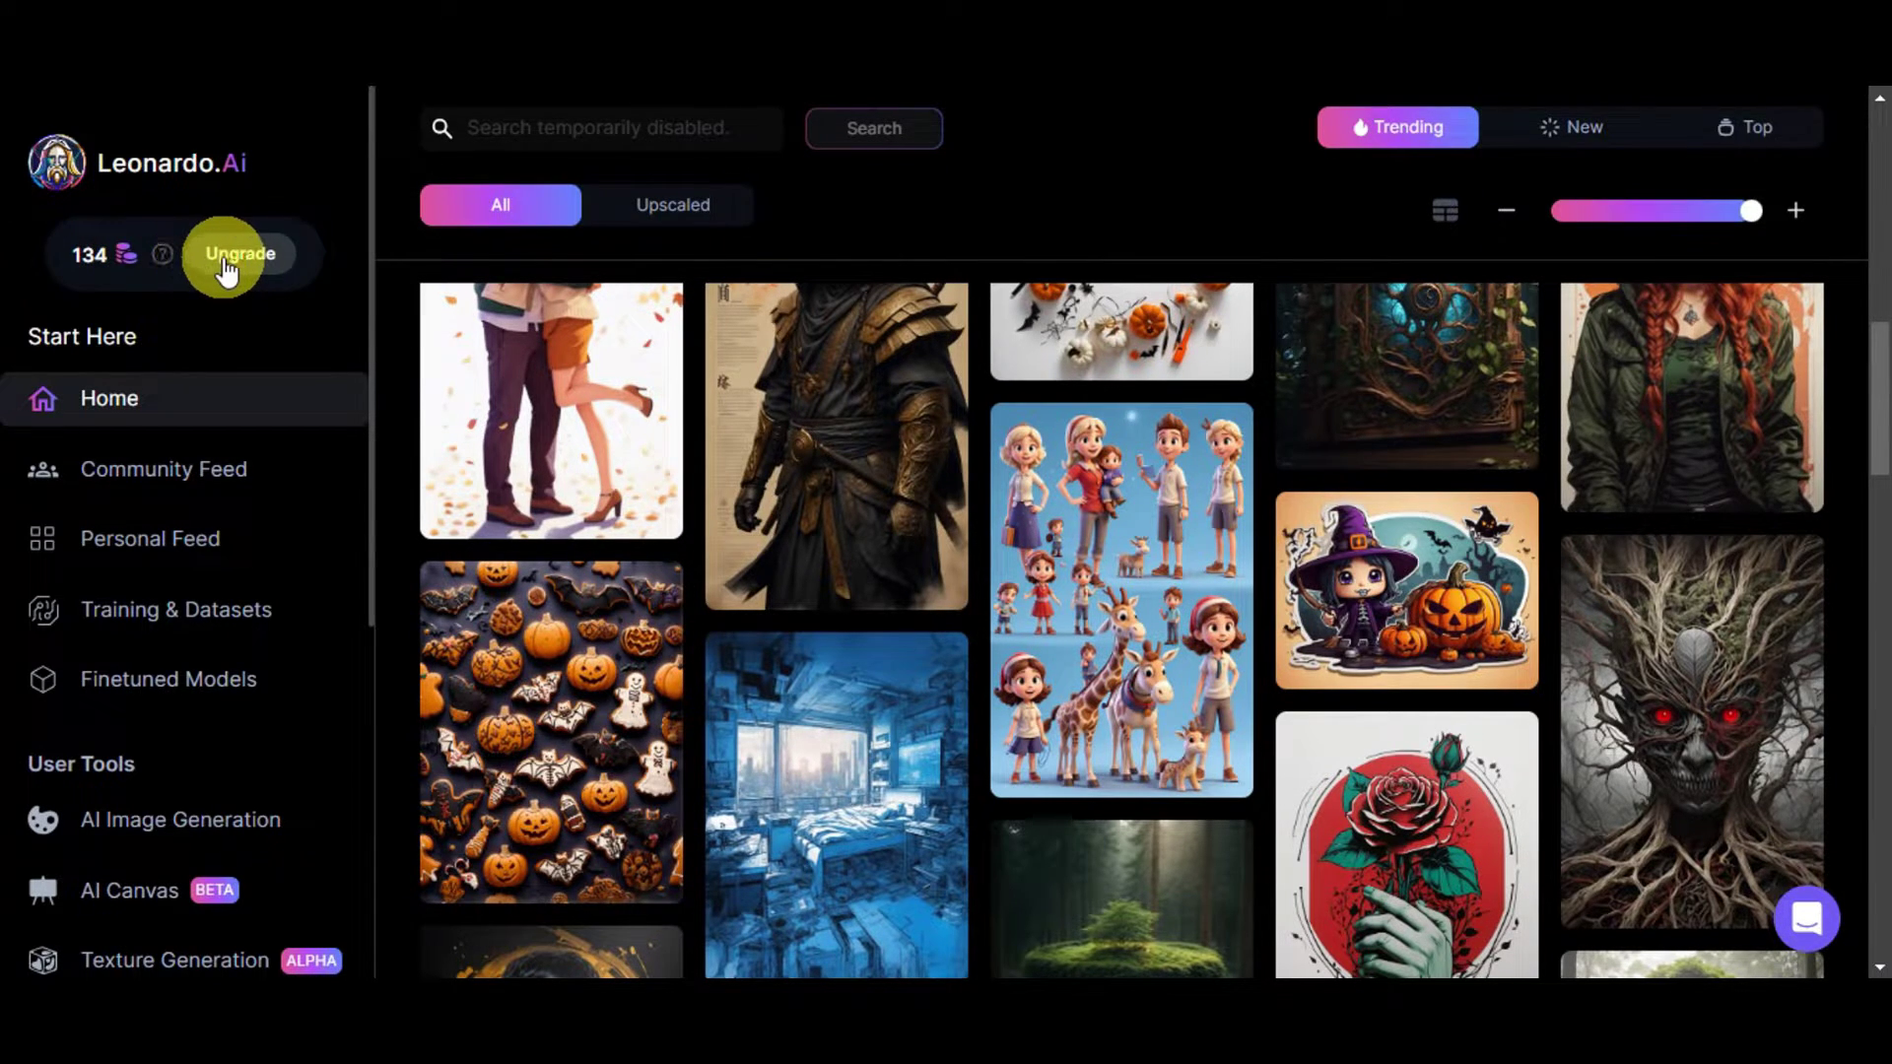
pyautogui.moveTo(162, 259)
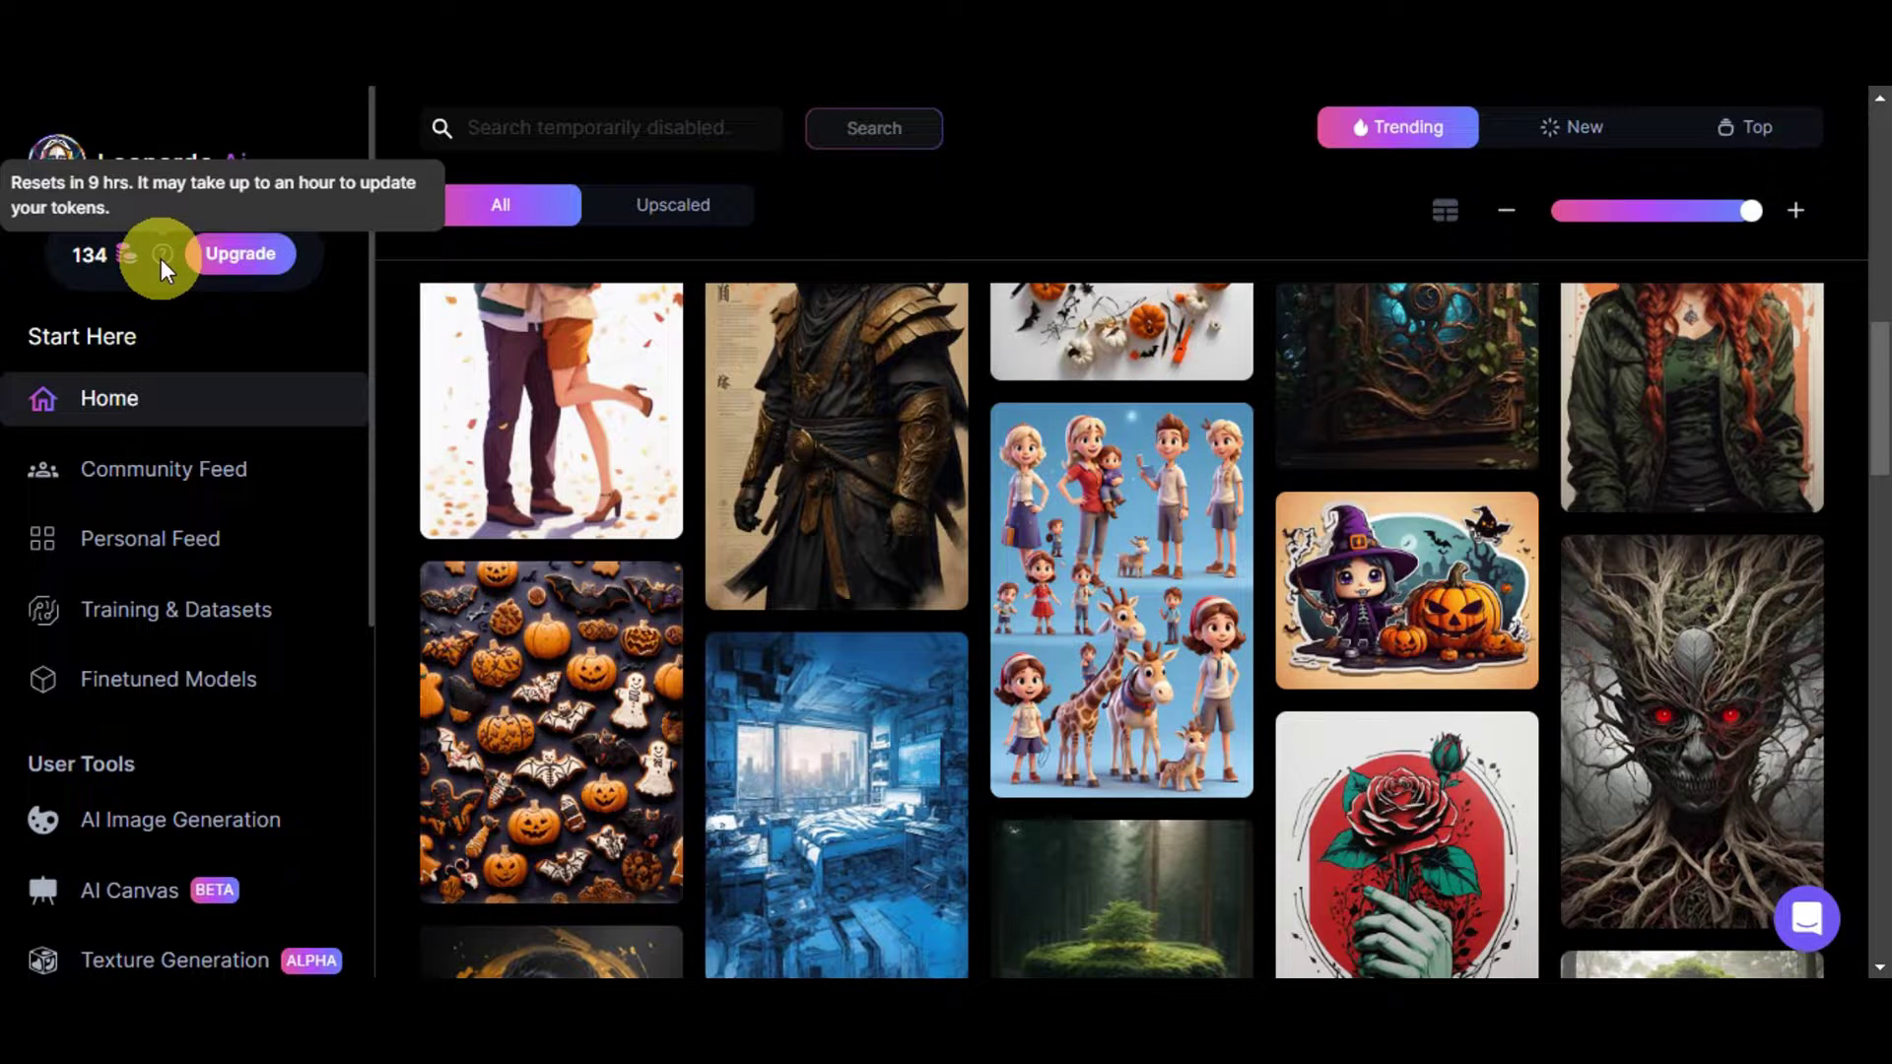
pyautogui.click(235, 257)
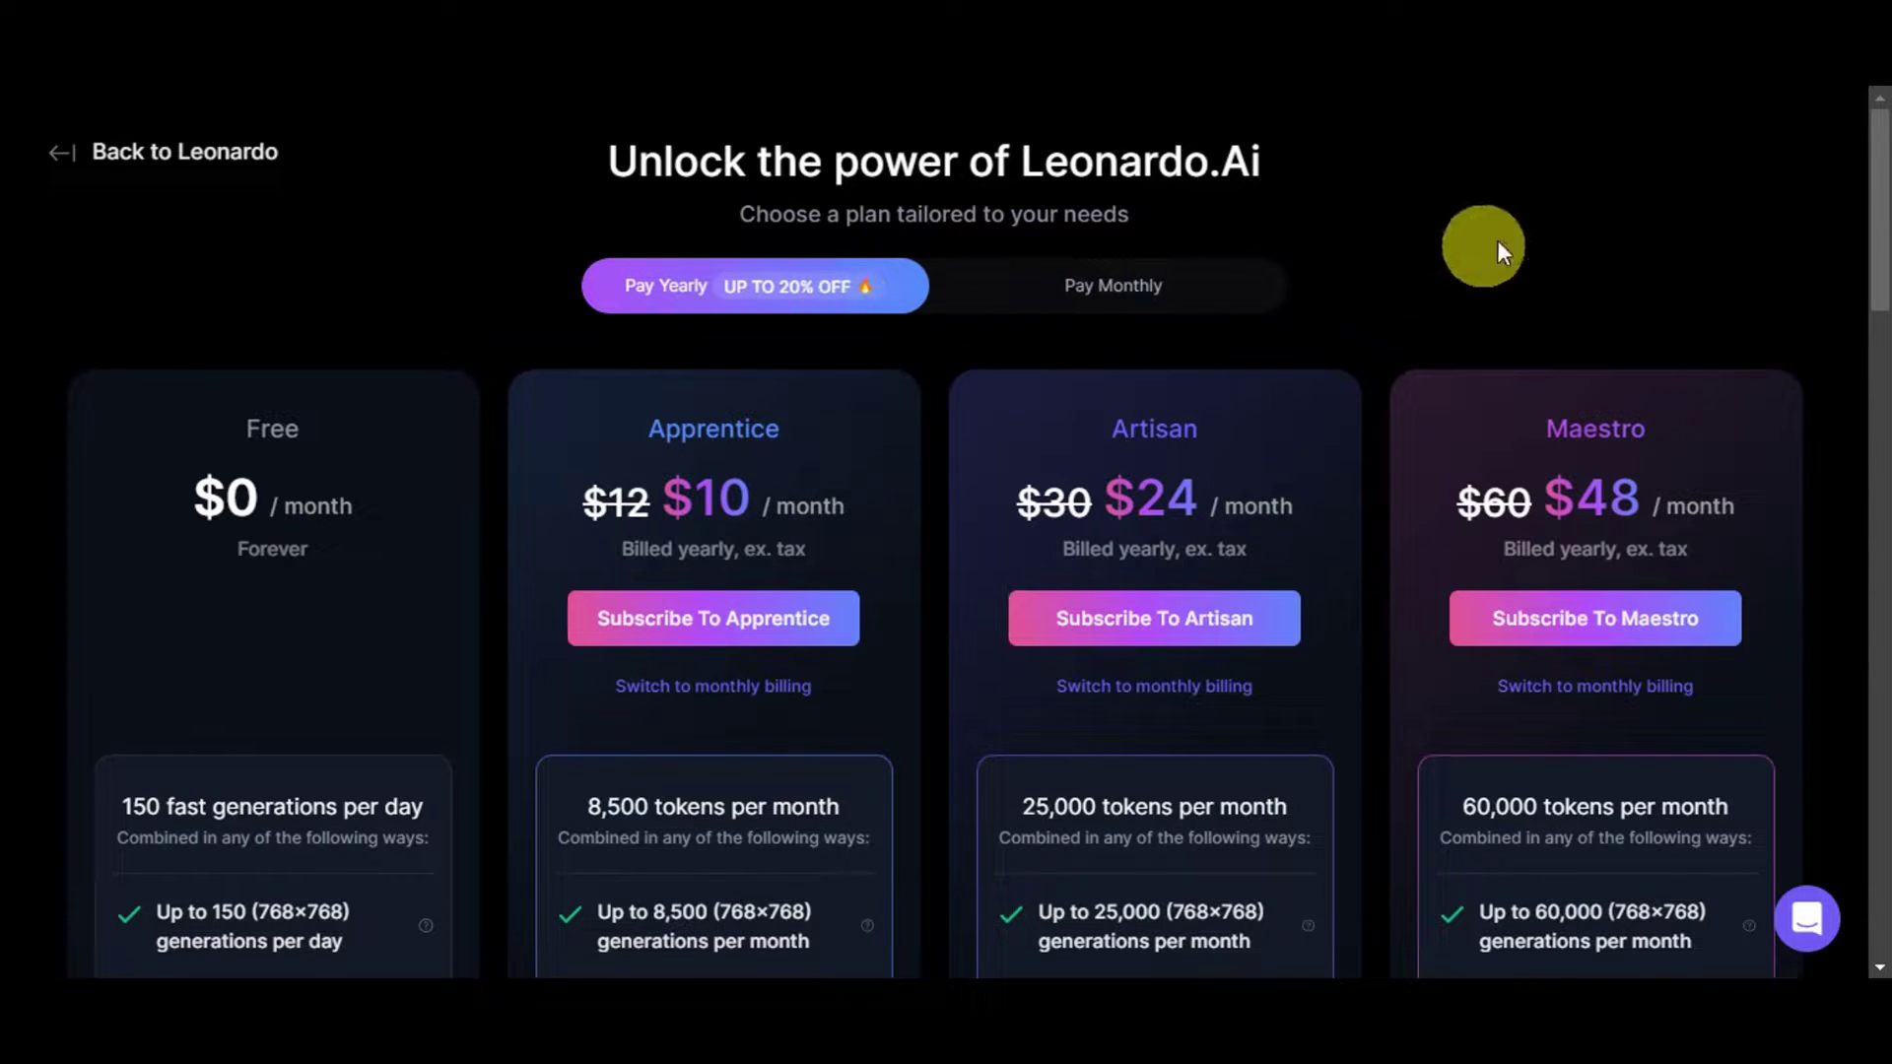
pyautogui.scroll(-2, 405, 391)
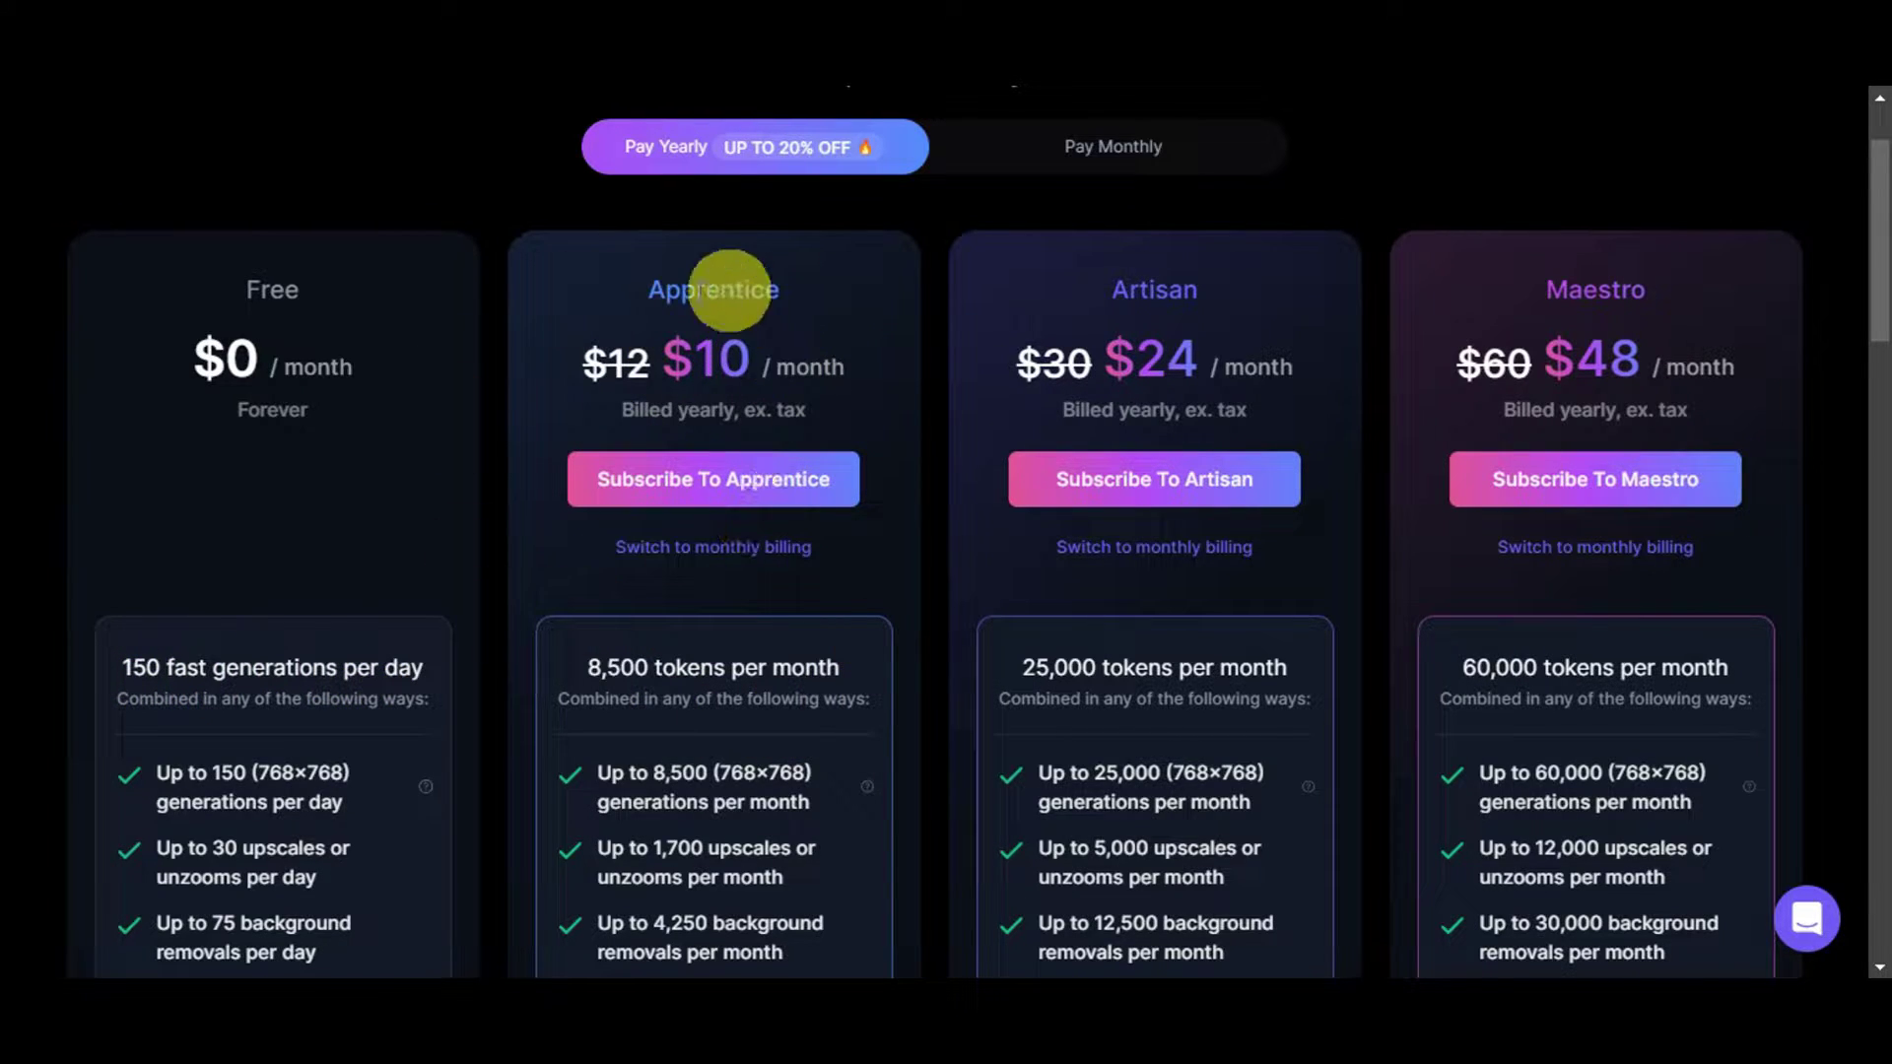
pyautogui.scroll(-3, 1745, 355)
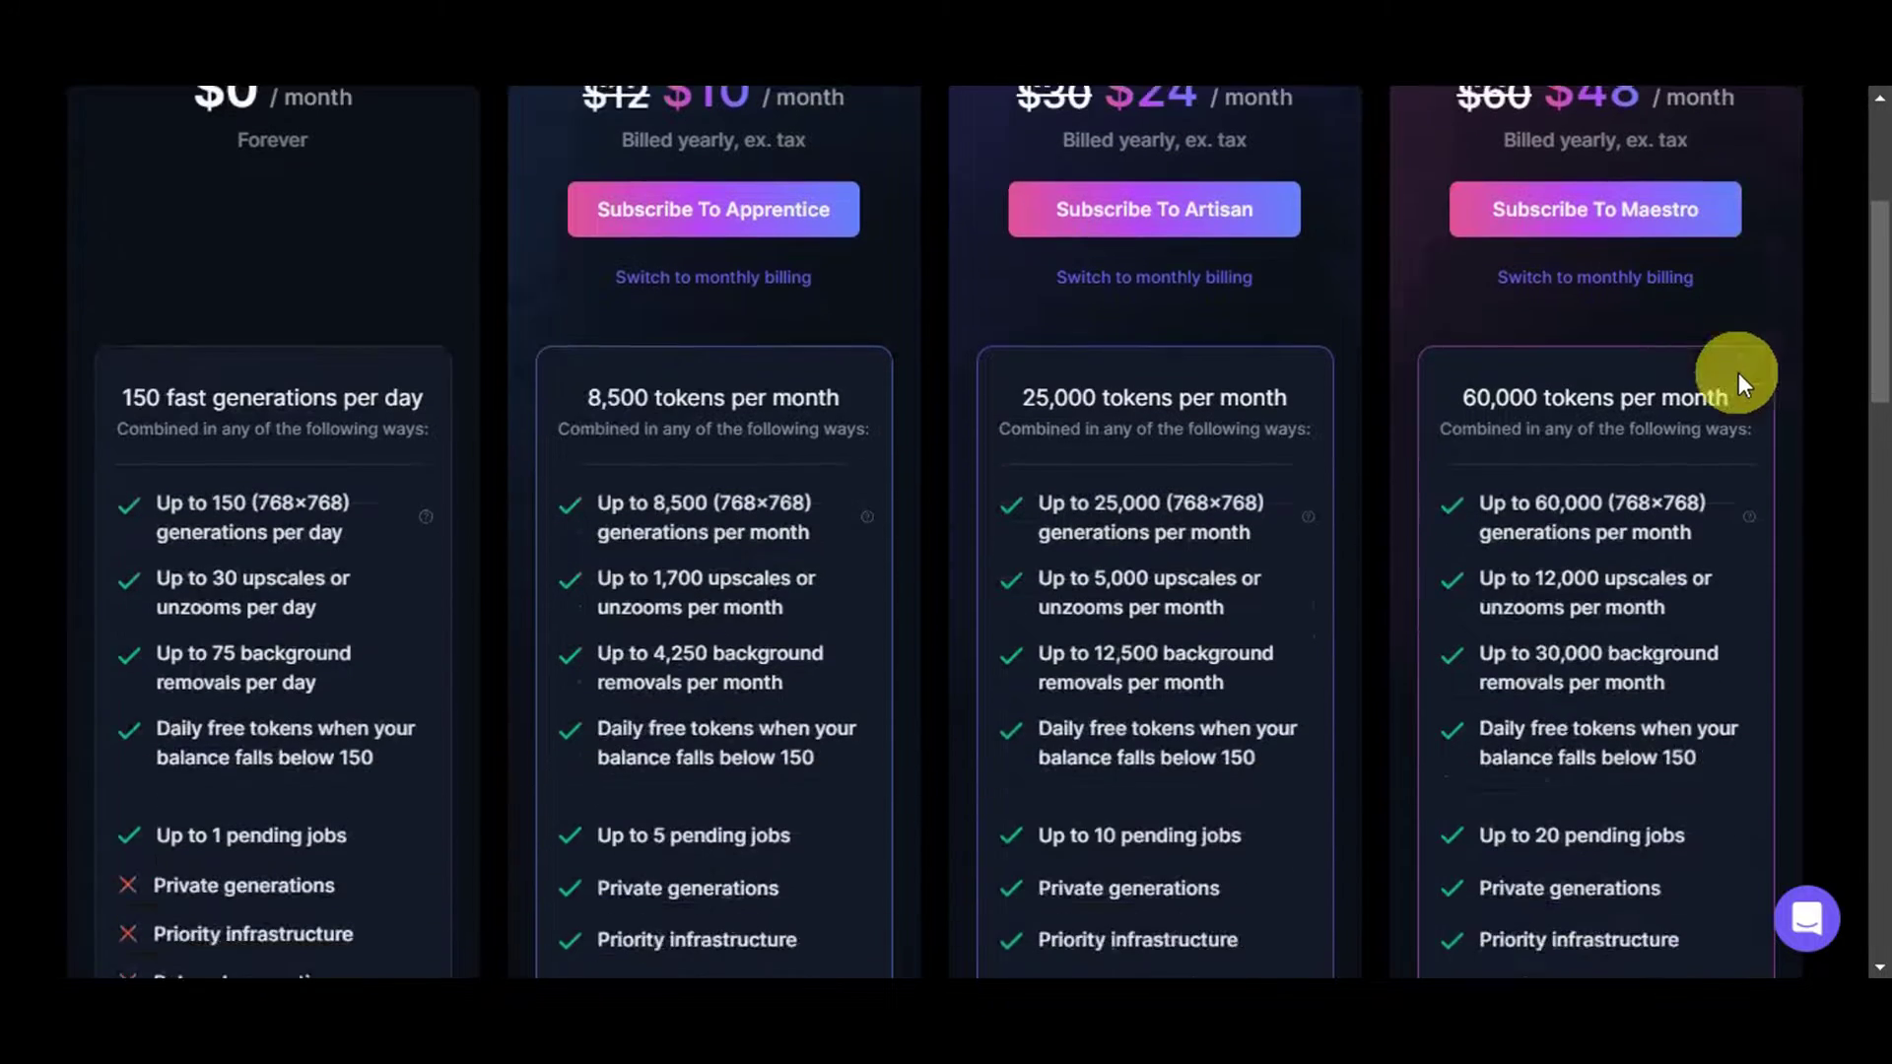
pyautogui.scroll(3, 1002, 611)
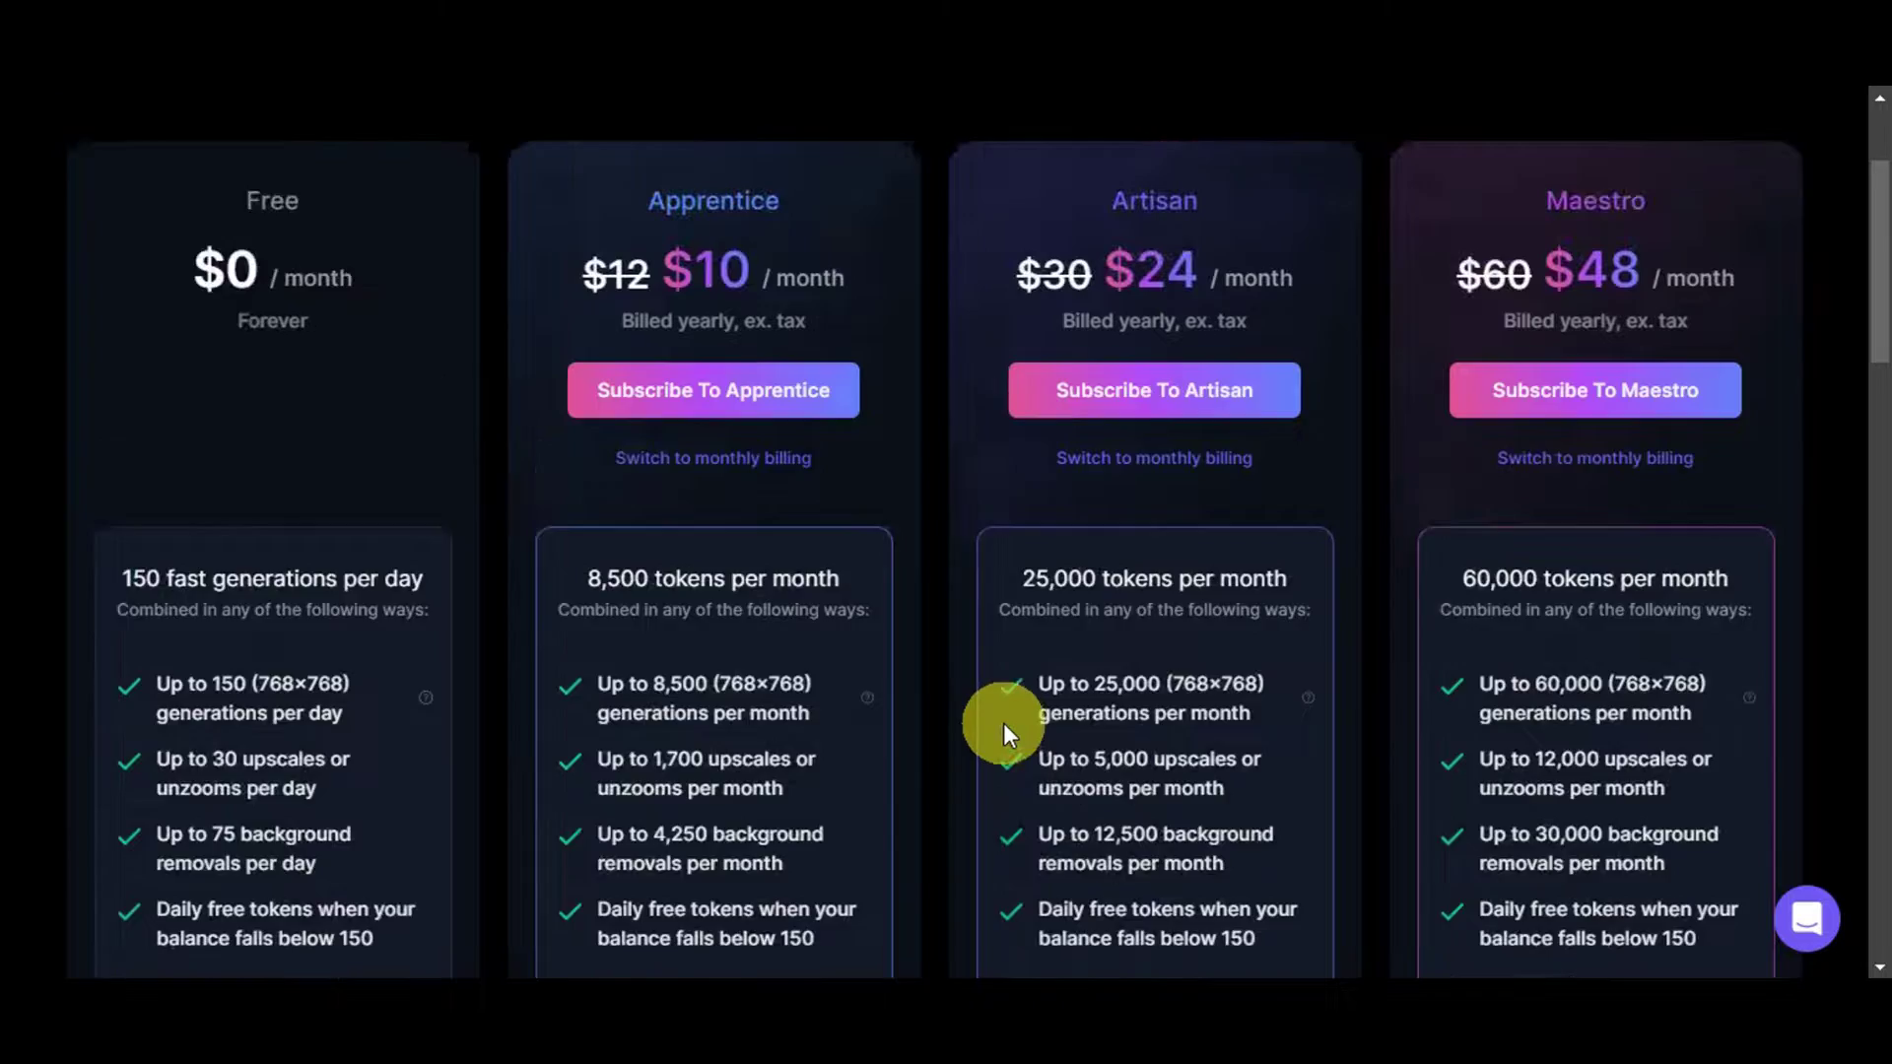
pyautogui.scroll(-1, 975, 690)
pyautogui.scroll(-8, 989, 666)
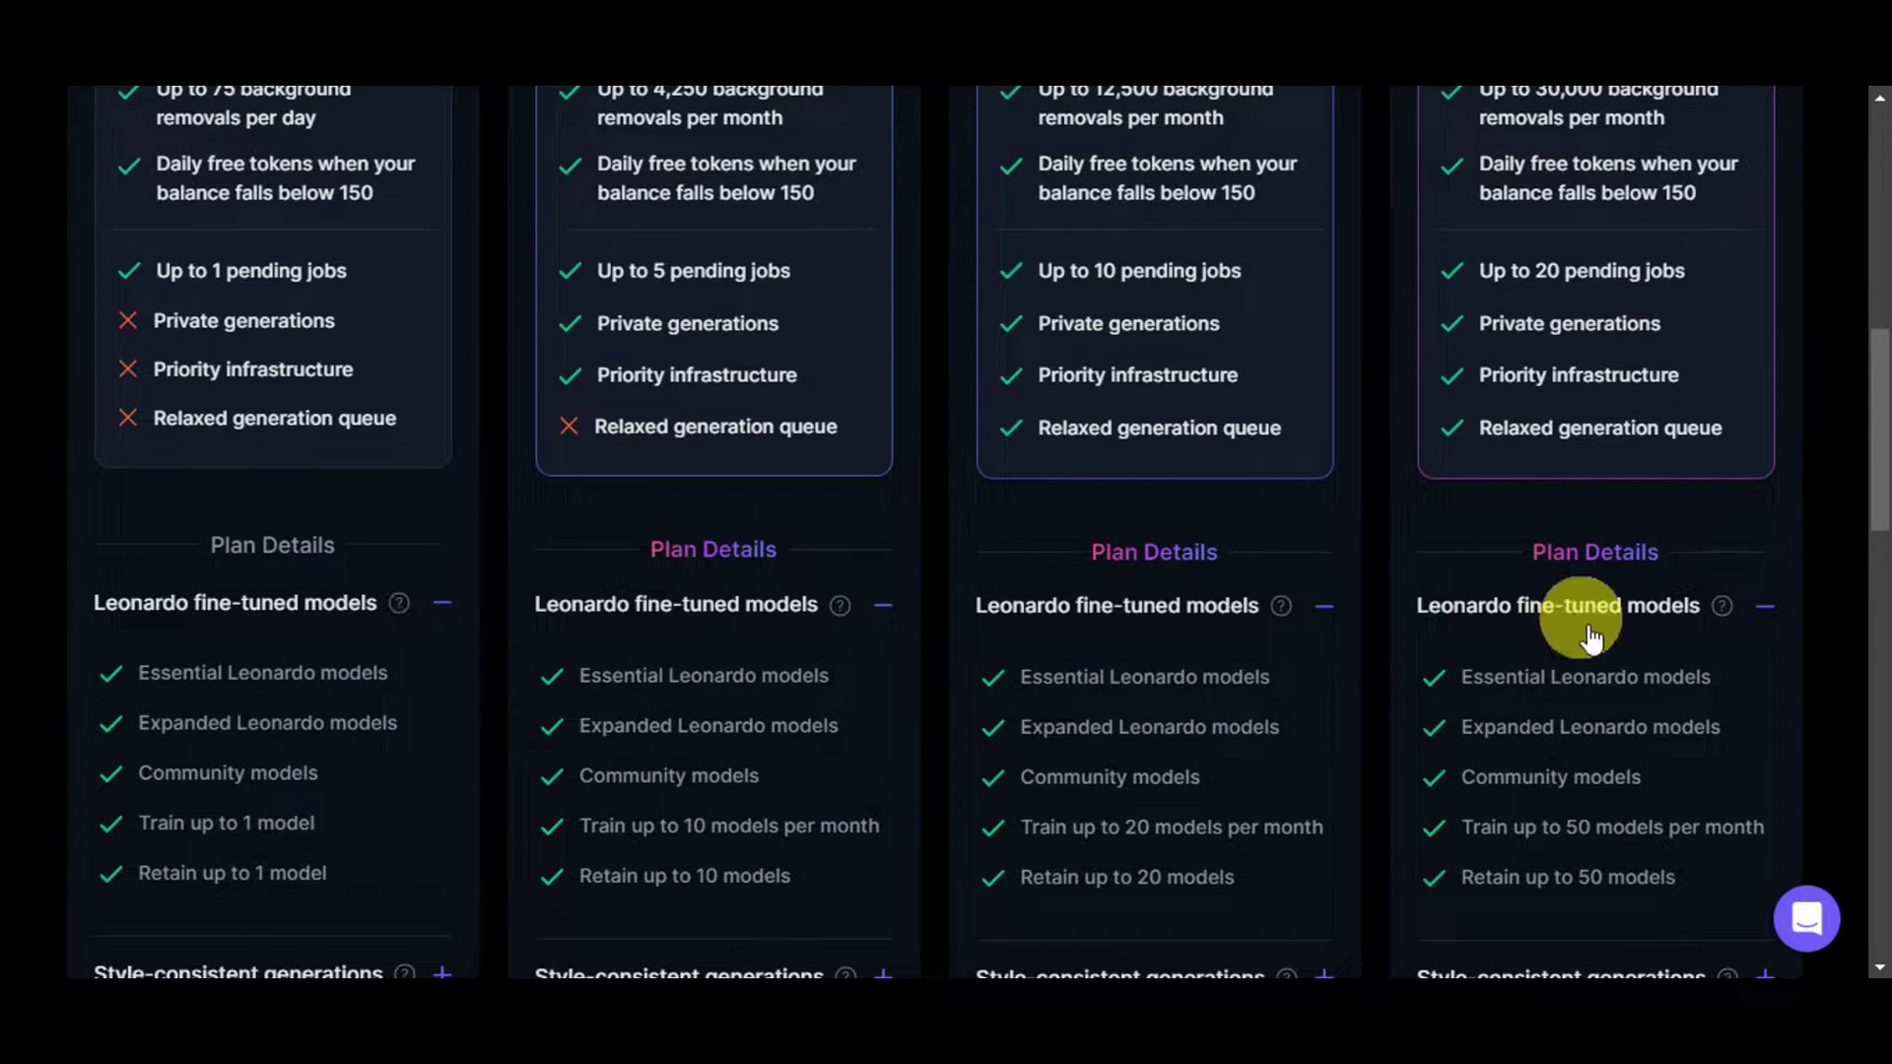
pyautogui.scroll(1, 1458, 394)
pyautogui.scroll(-5, 1335, 540)
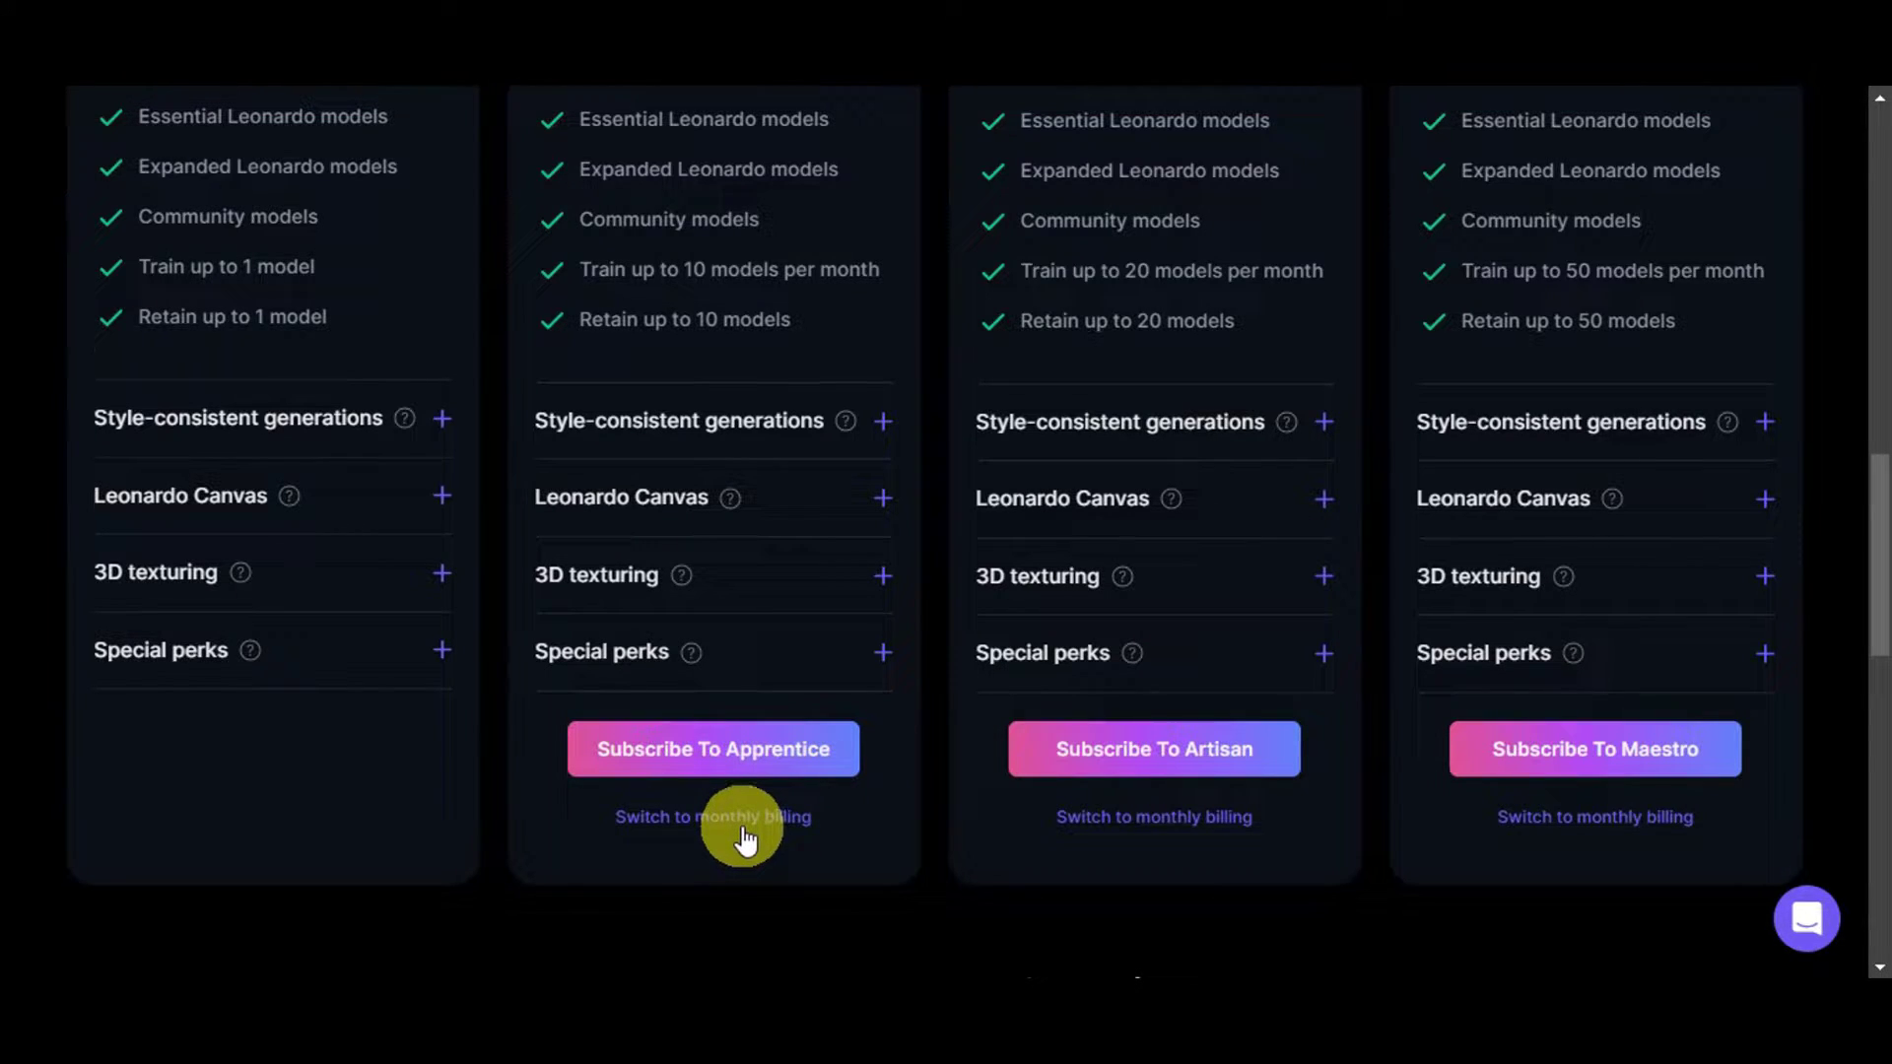
# - Return to the home page and scroll through the Community Feed
pyautogui.click(29, 81)
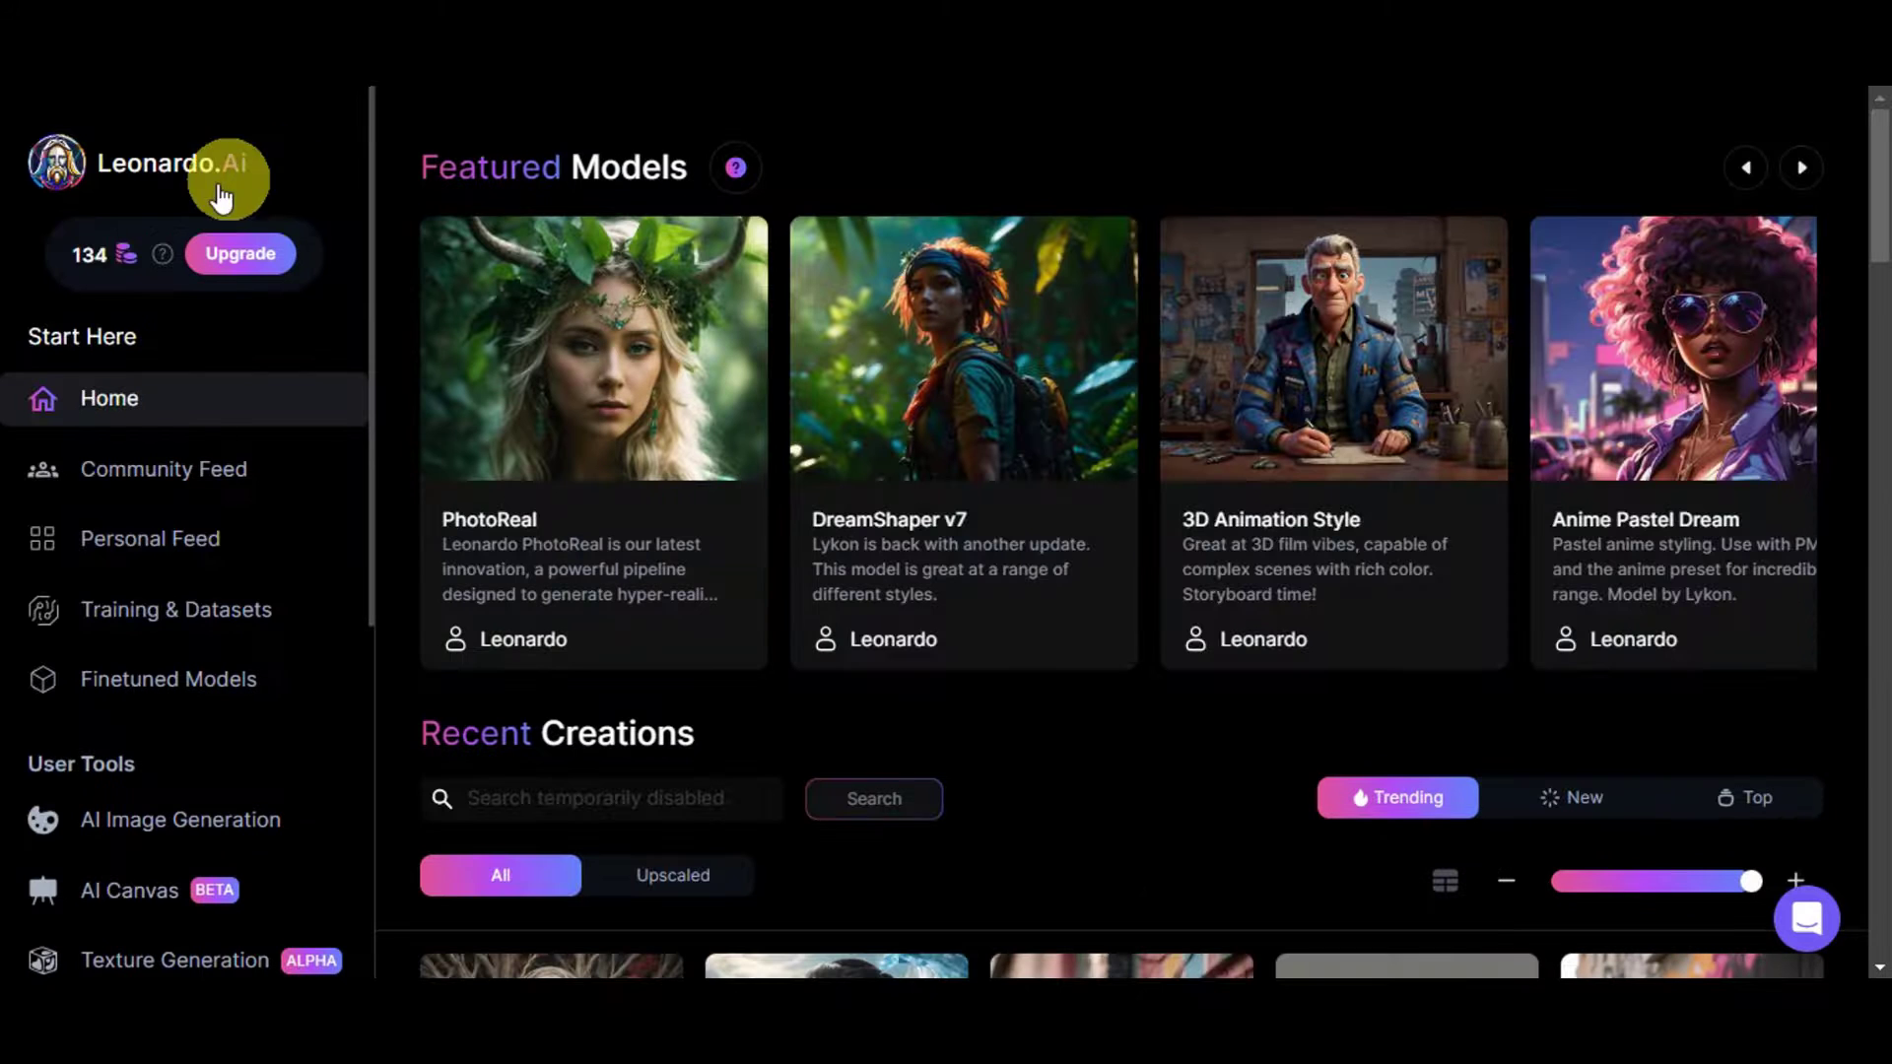
pyautogui.click(204, 483)
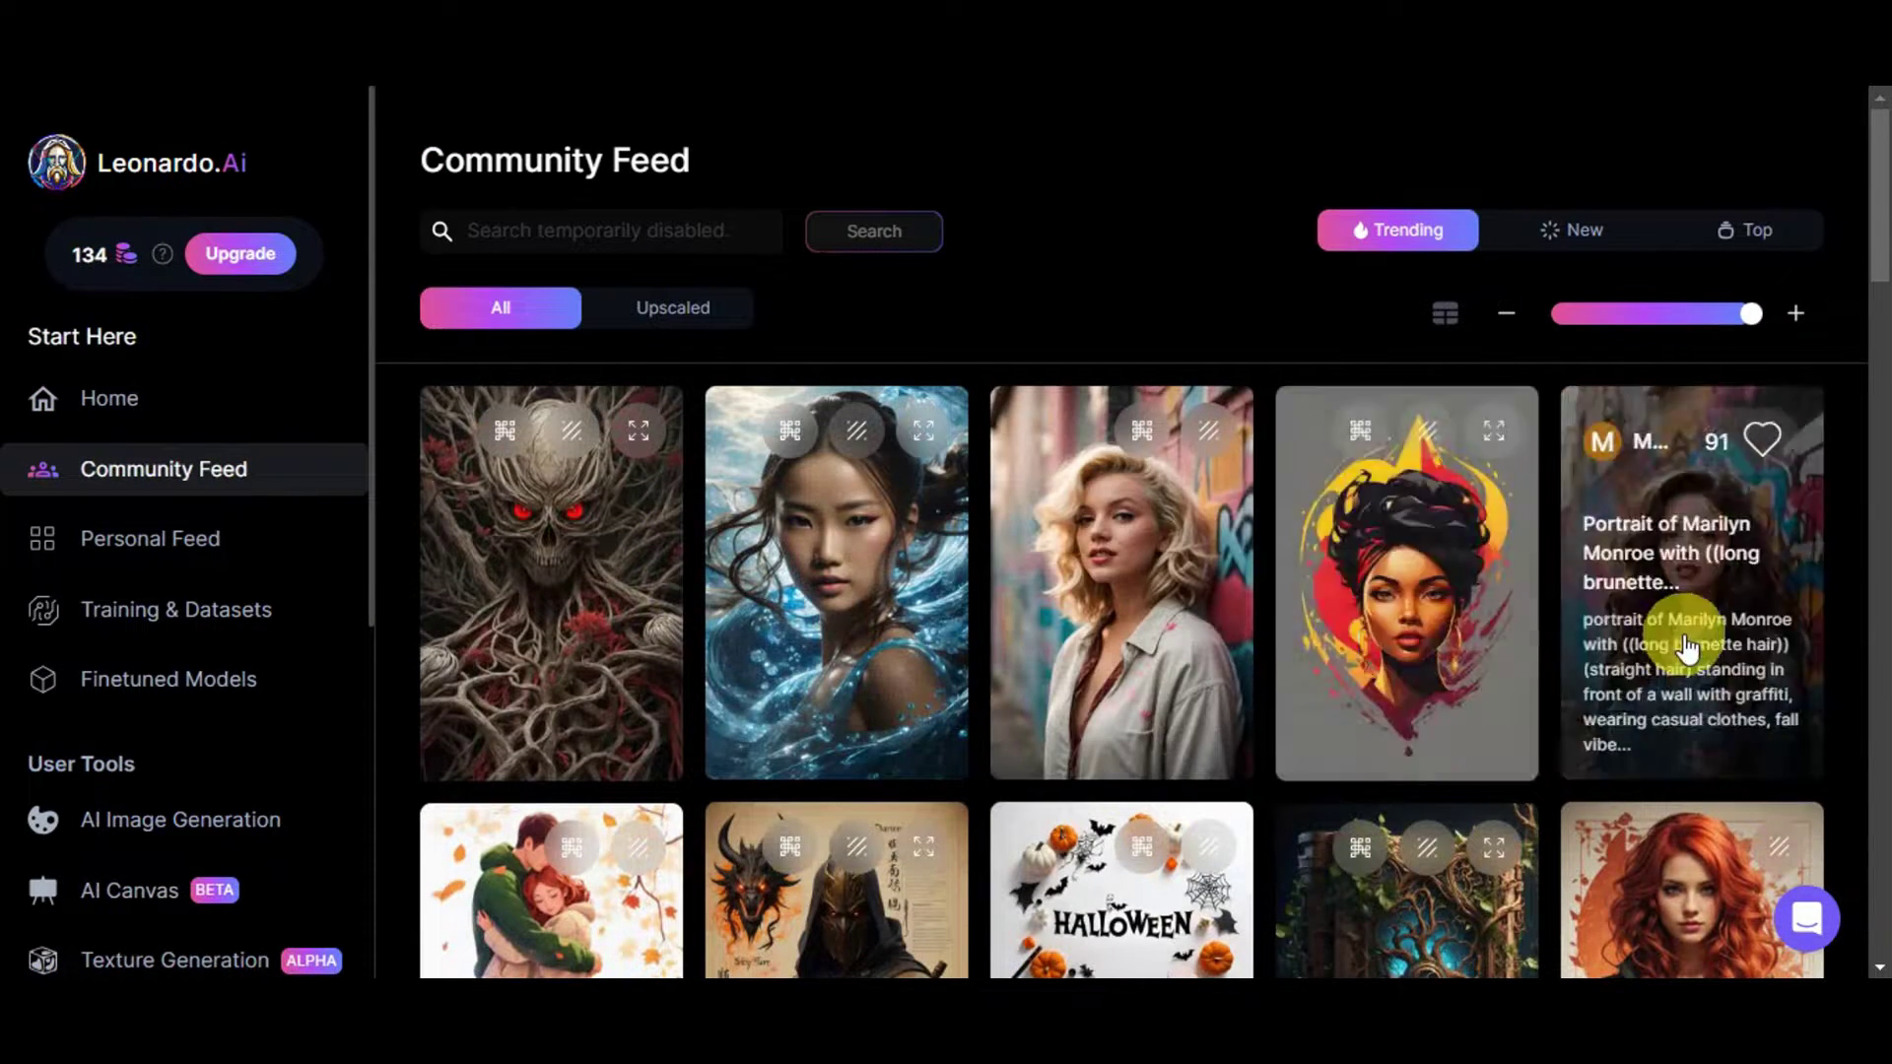
pyautogui.scroll(-3, 1689, 633)
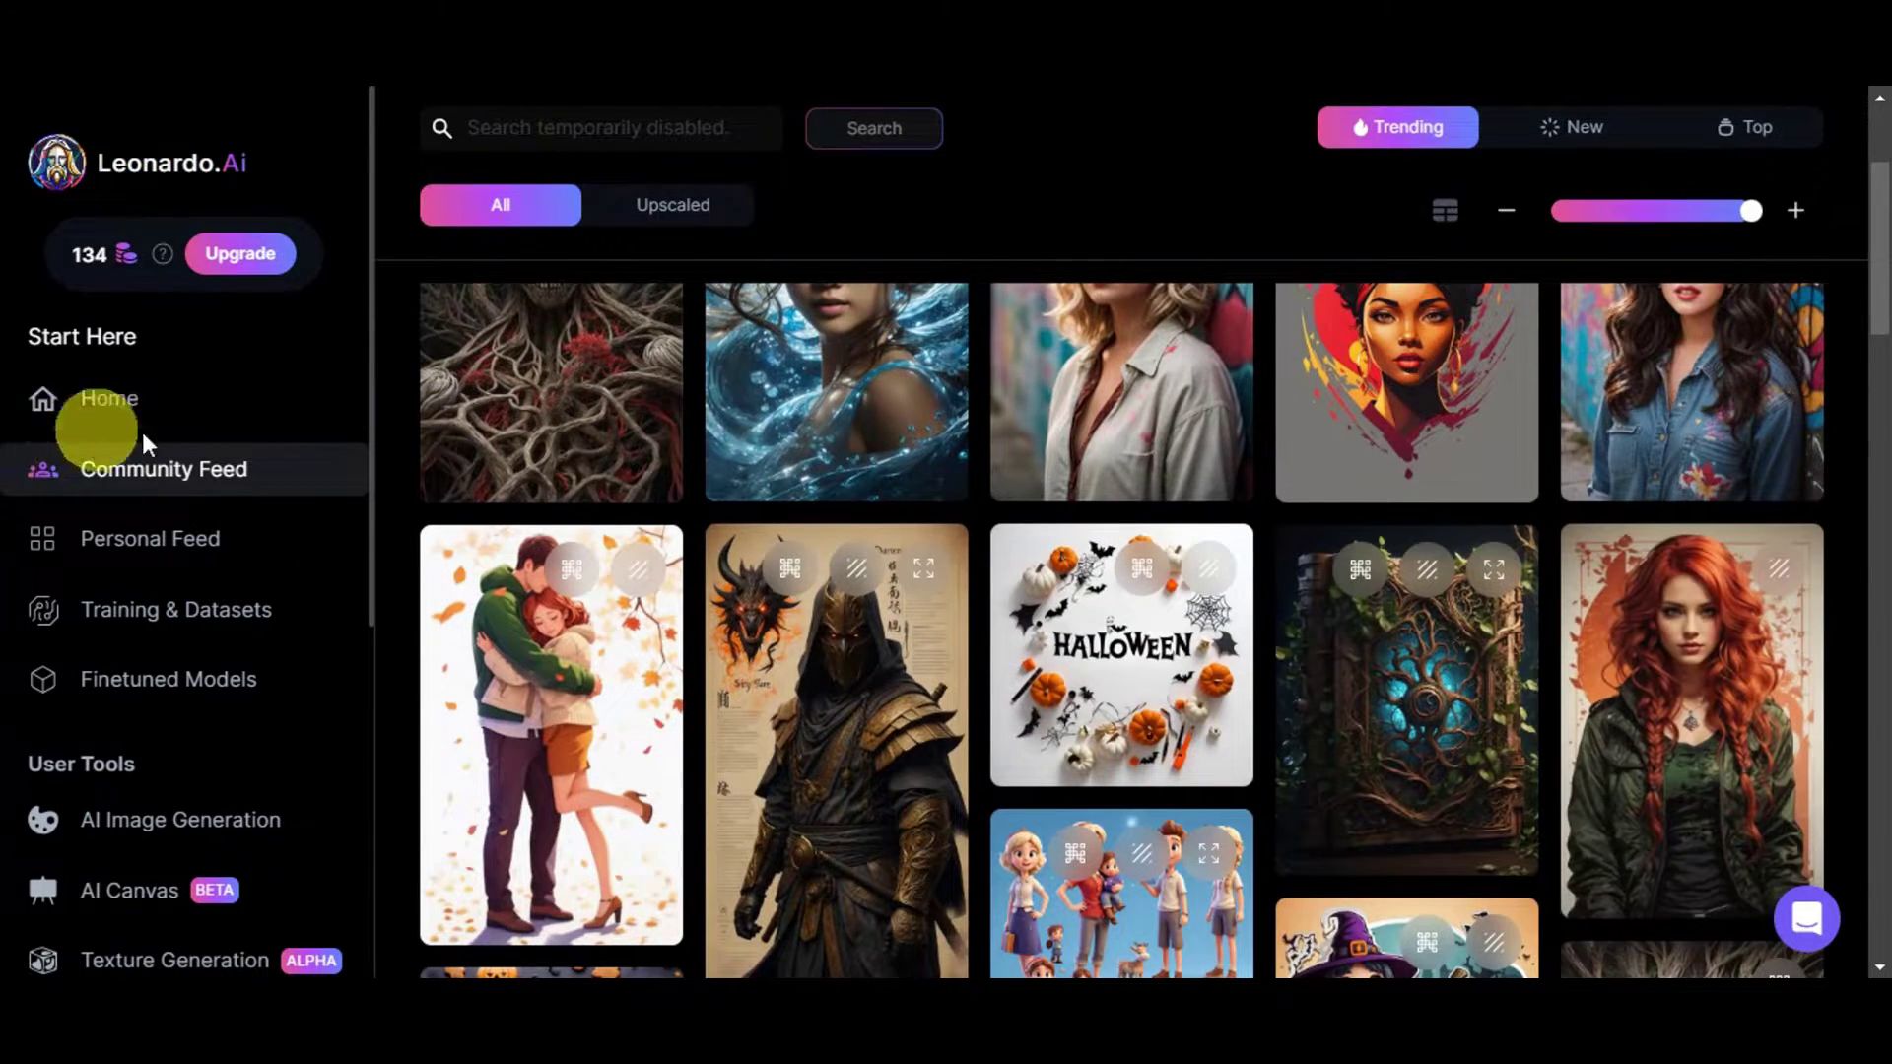
pyautogui.scroll(-5, 1252, 666)
pyautogui.scroll(-5, 1291, 665)
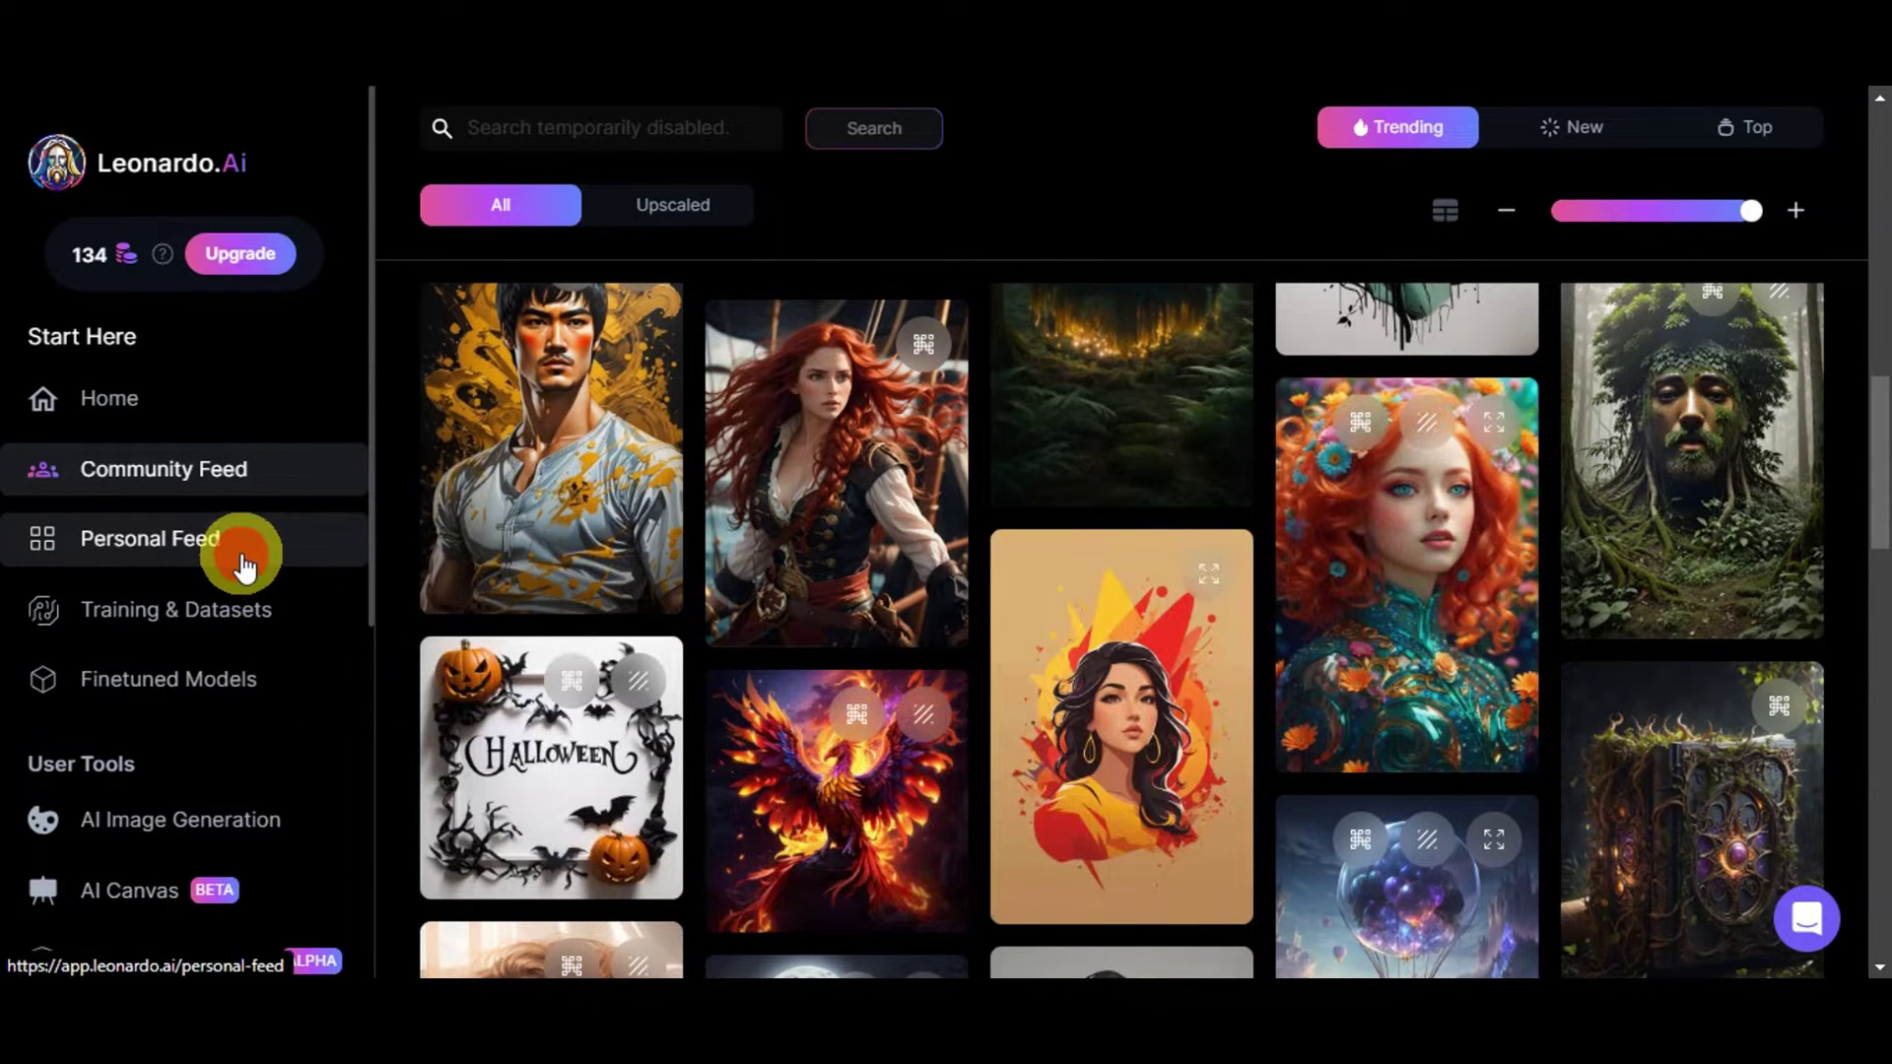
# - Open the Personal Feed and check its Followers Feed and empty Liked Feed
pyautogui.click(240, 553)
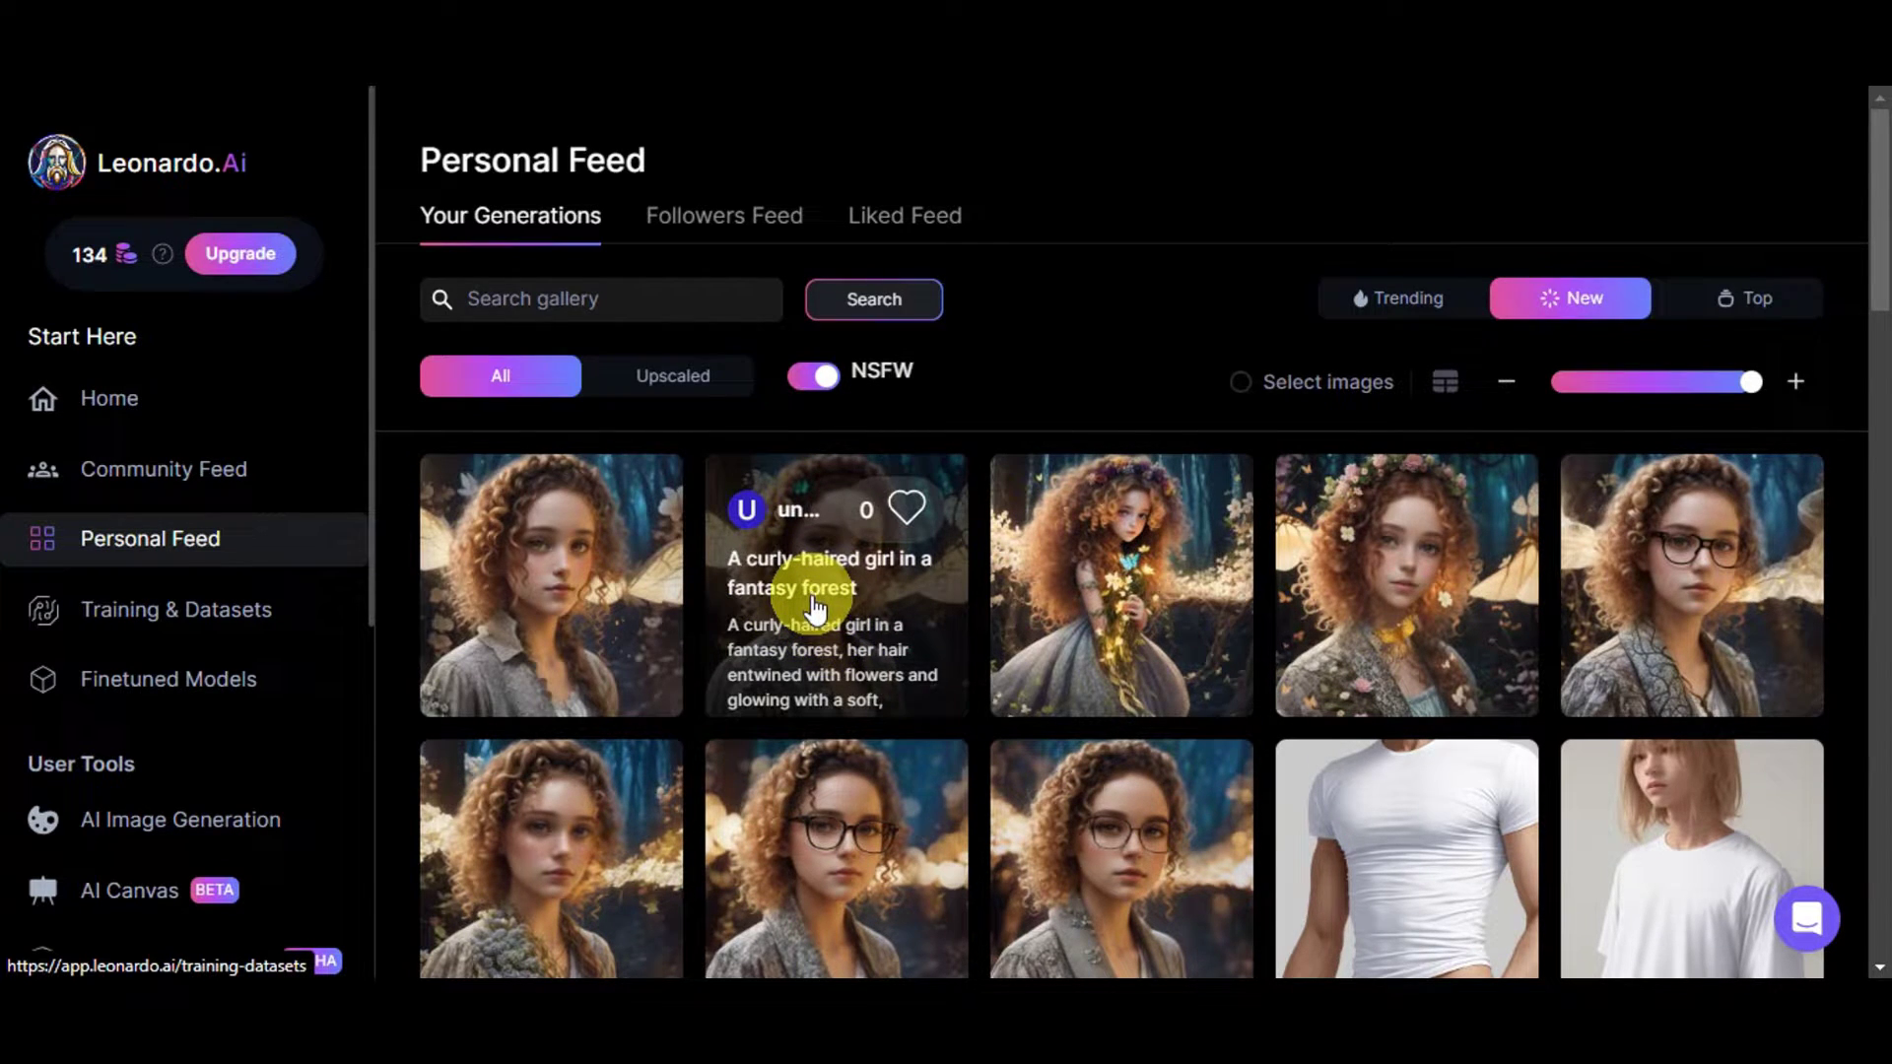
pyautogui.click(741, 214)
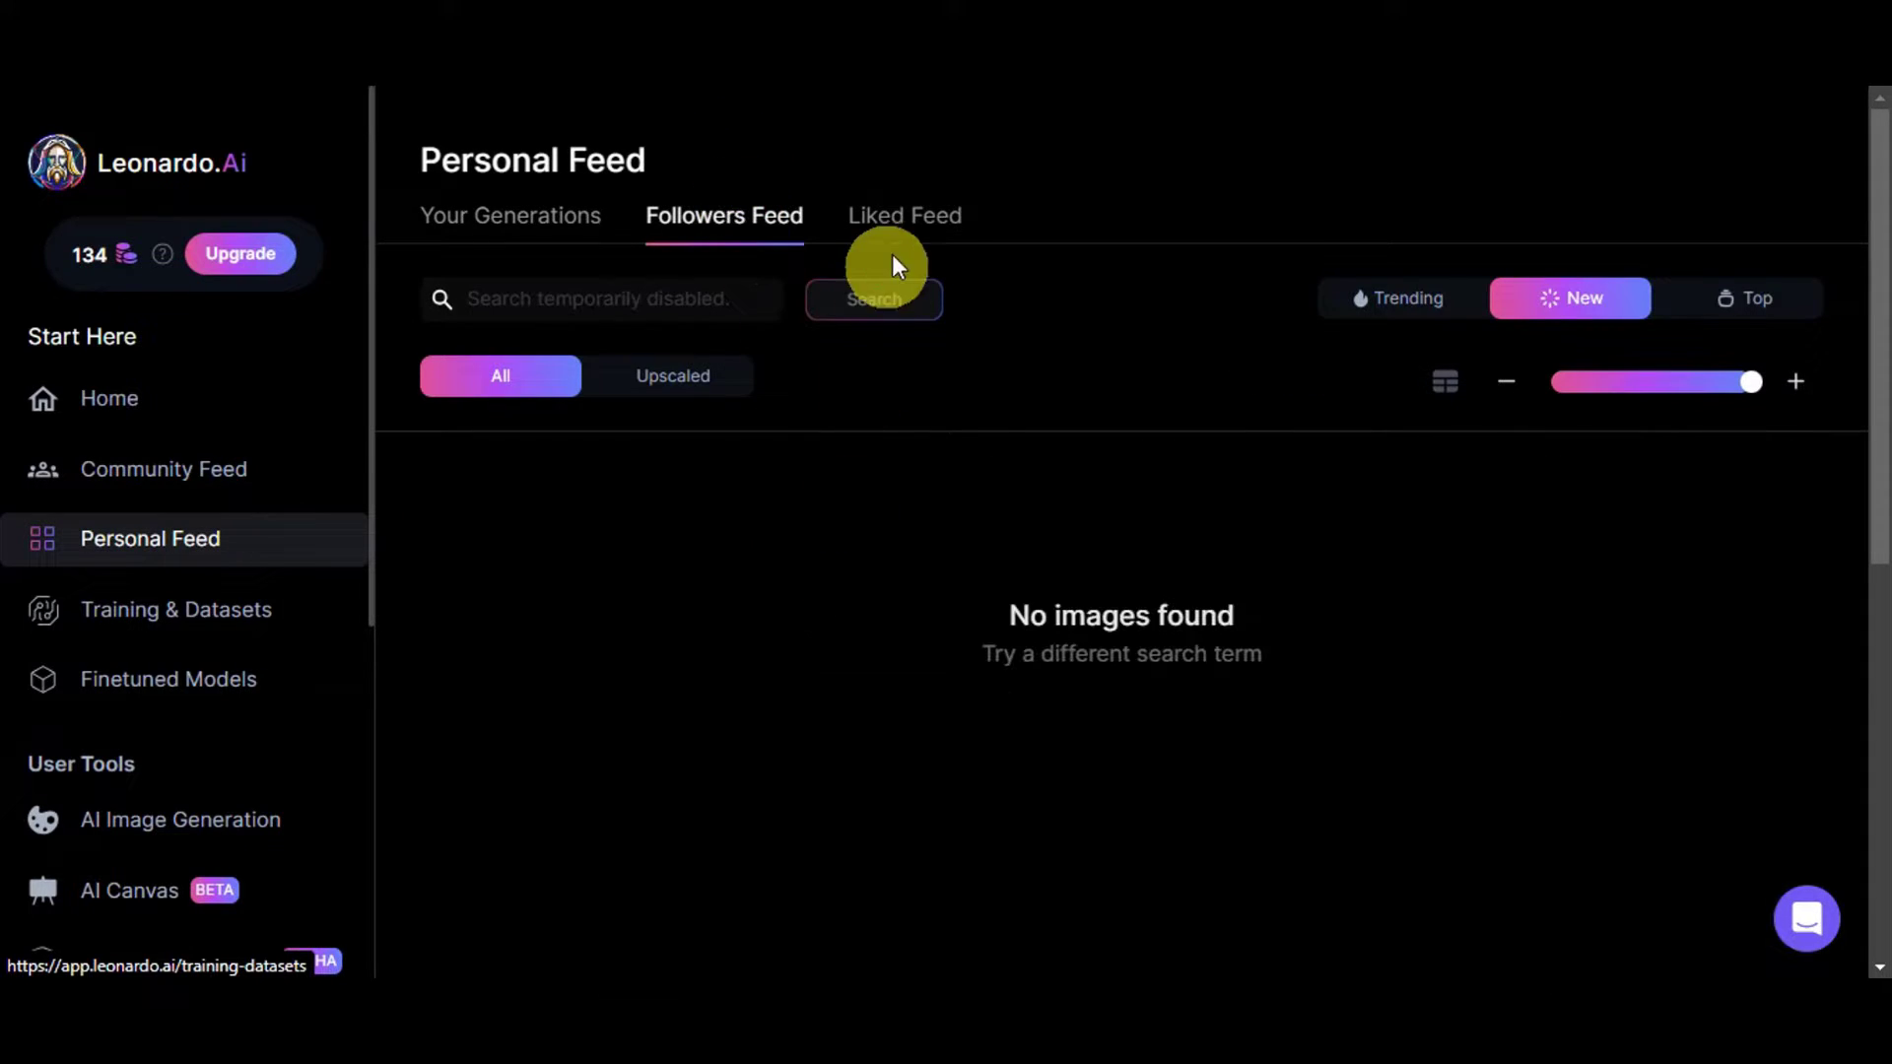
pyautogui.click(885, 222)
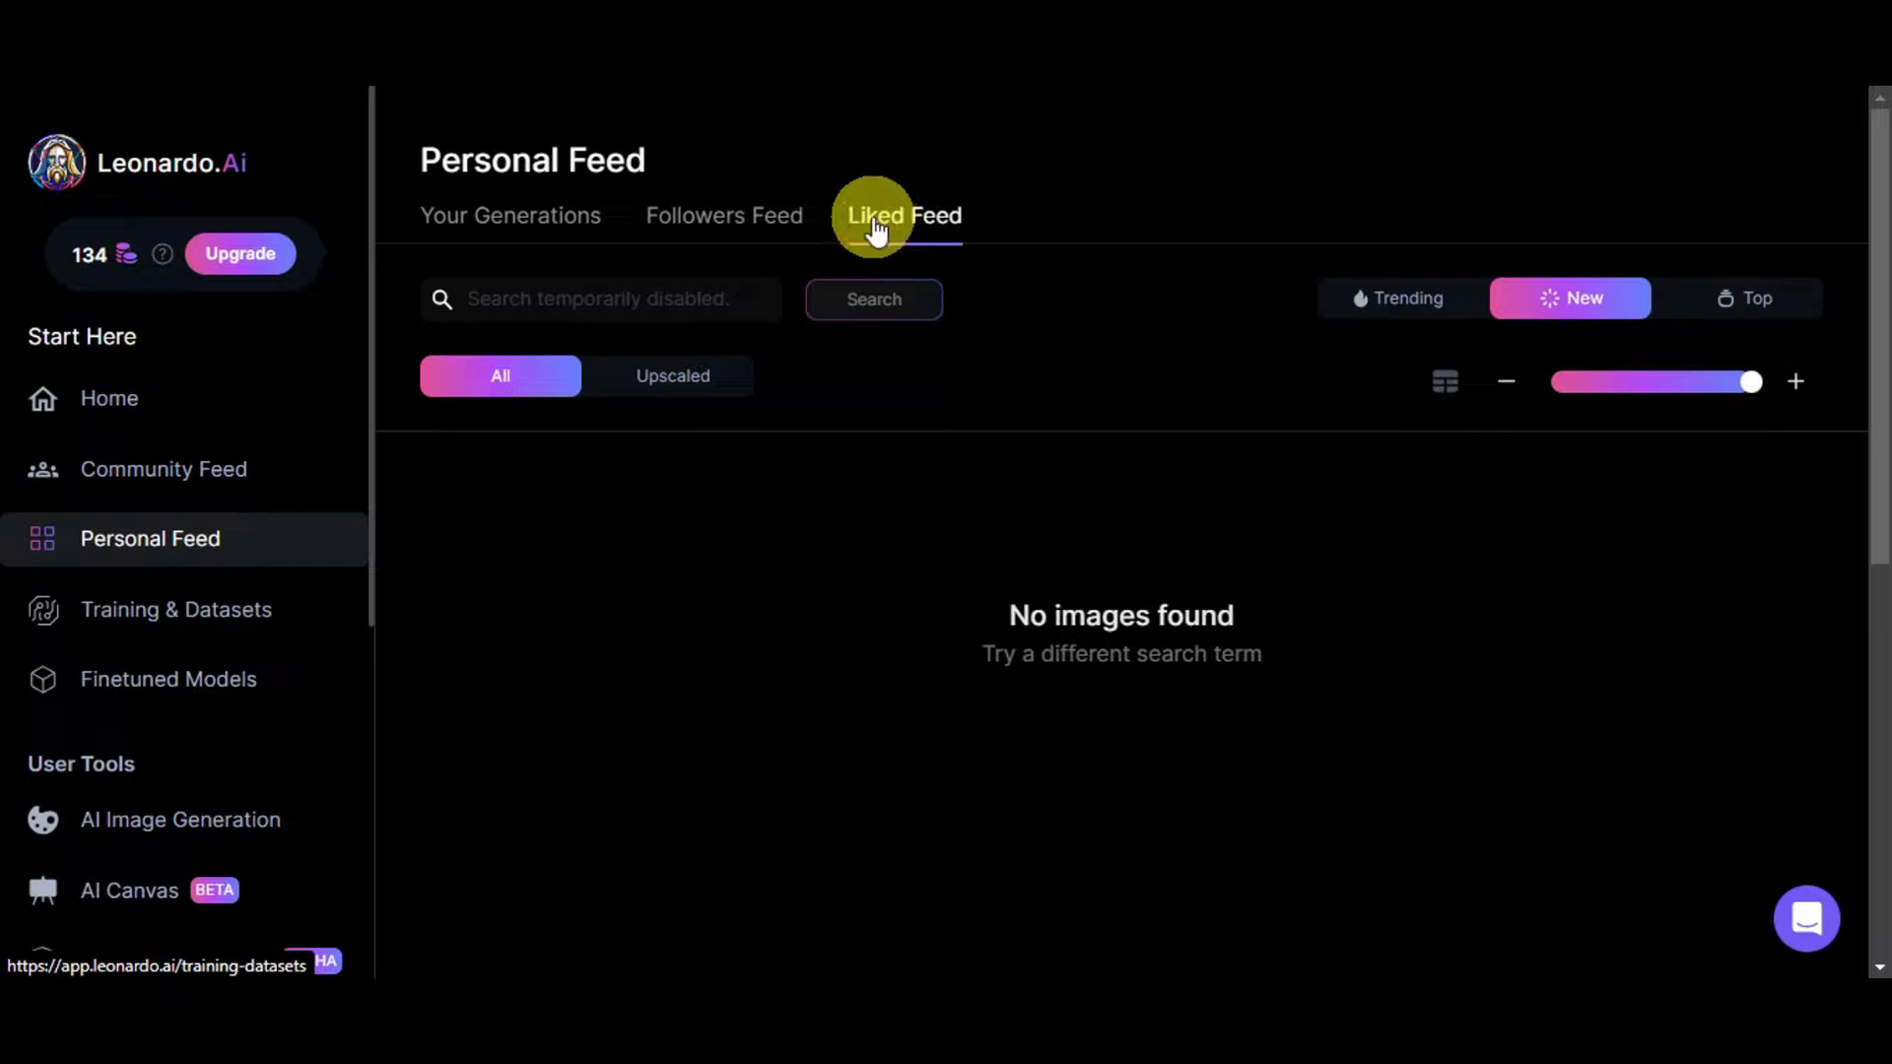
pyautogui.click(284, 607)
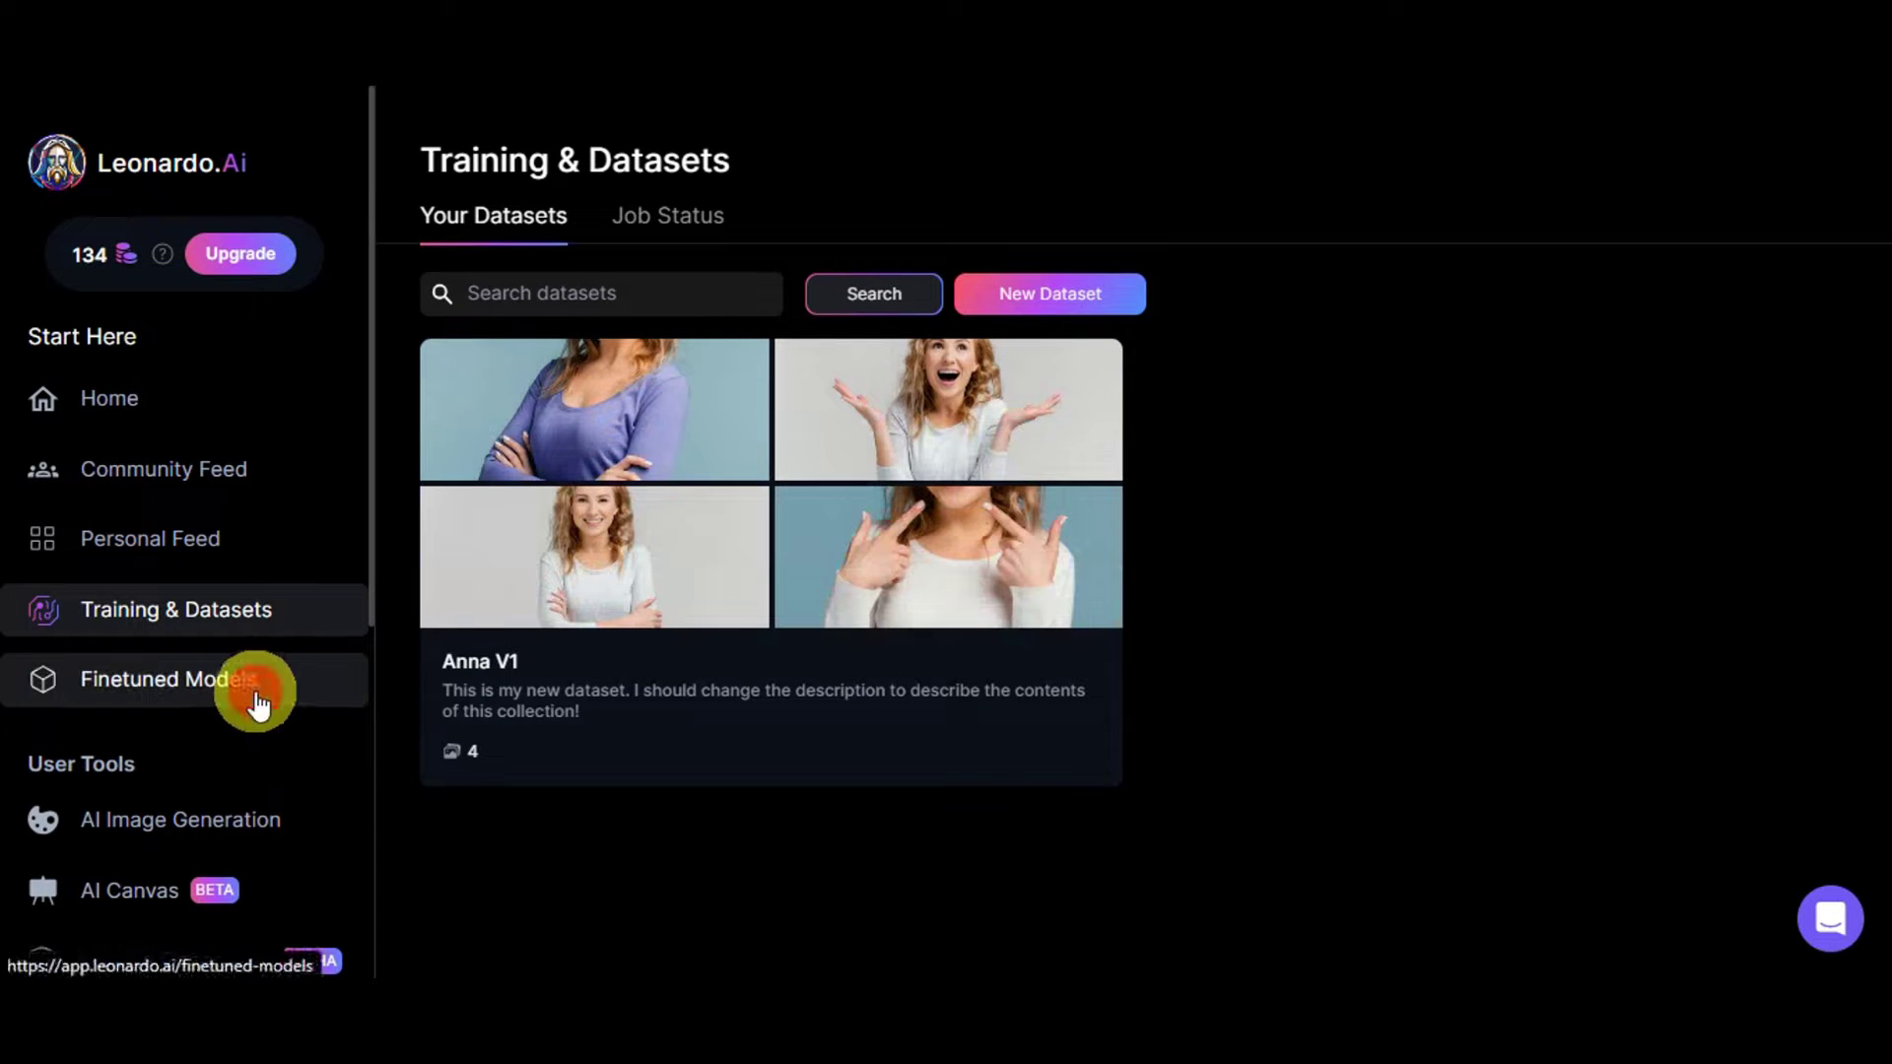
# - Browse the Finetuned Models' Community Models, Your Models and empty Favourite Models lists
pyautogui.click(254, 690)
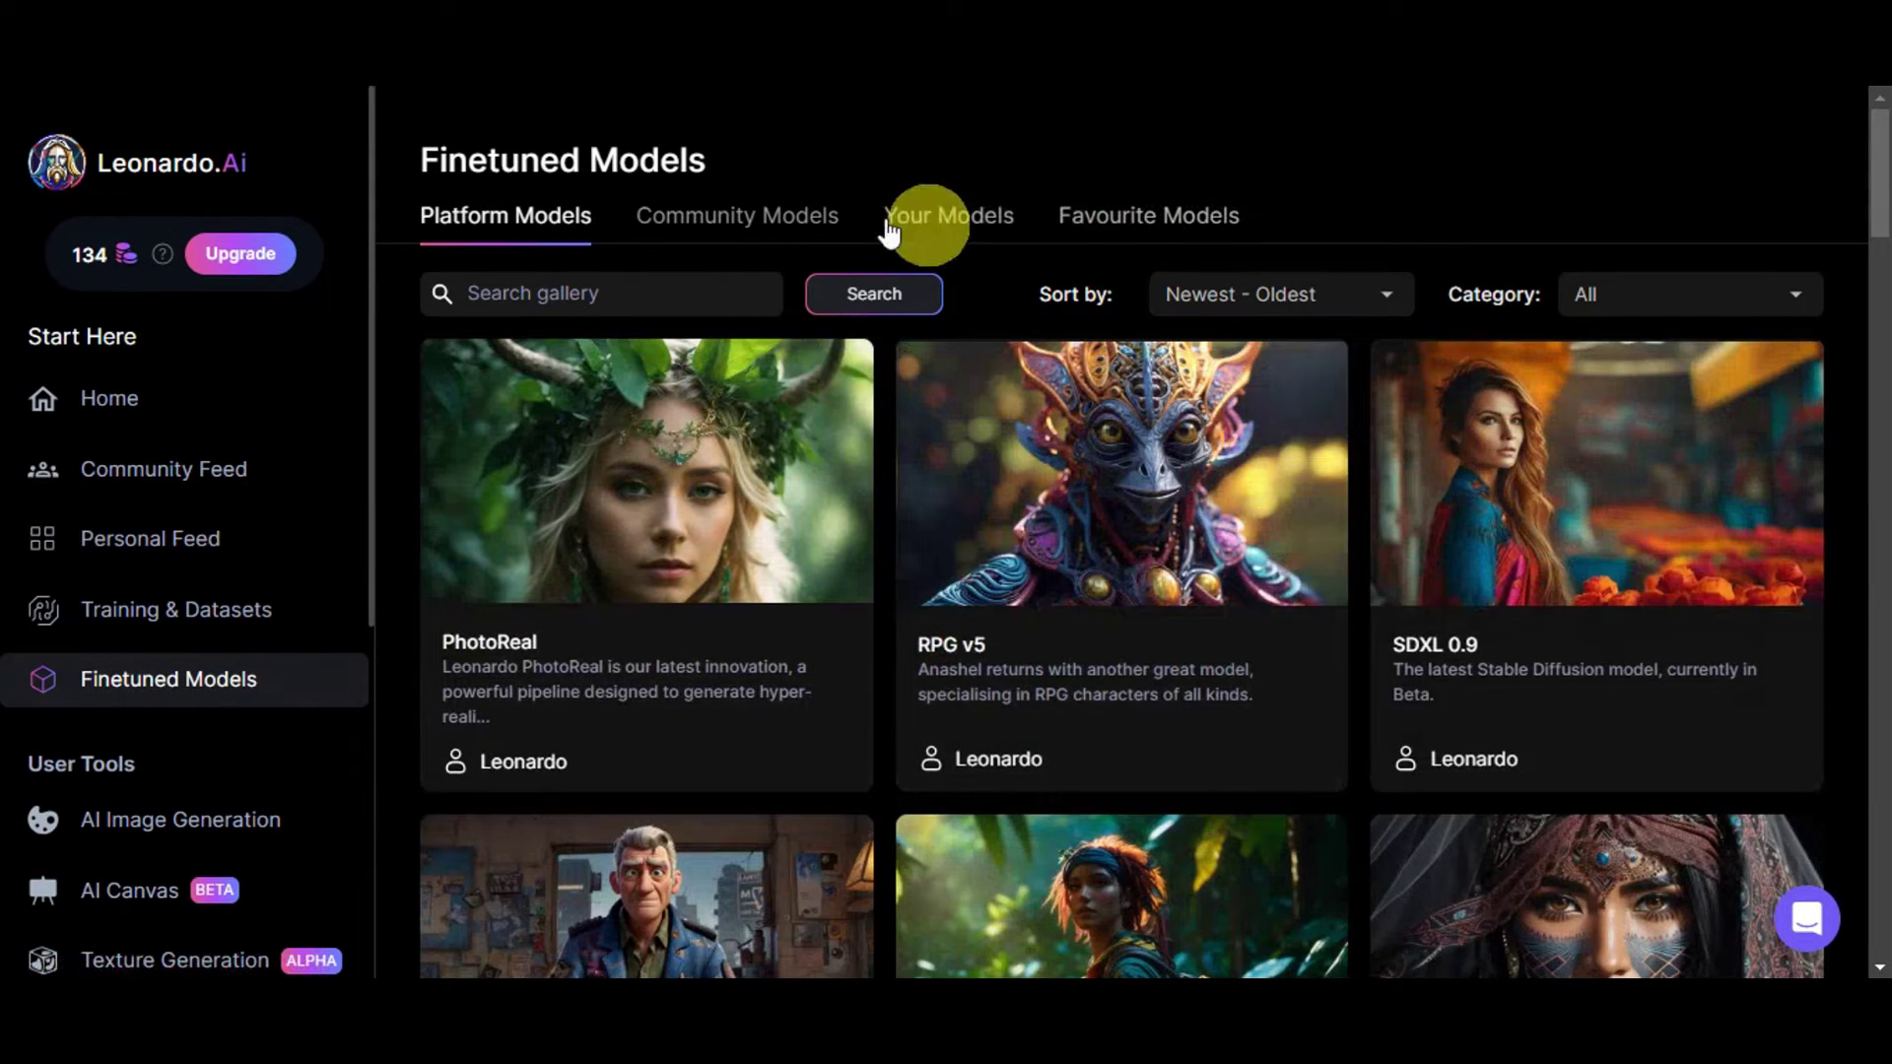
pyautogui.click(775, 215)
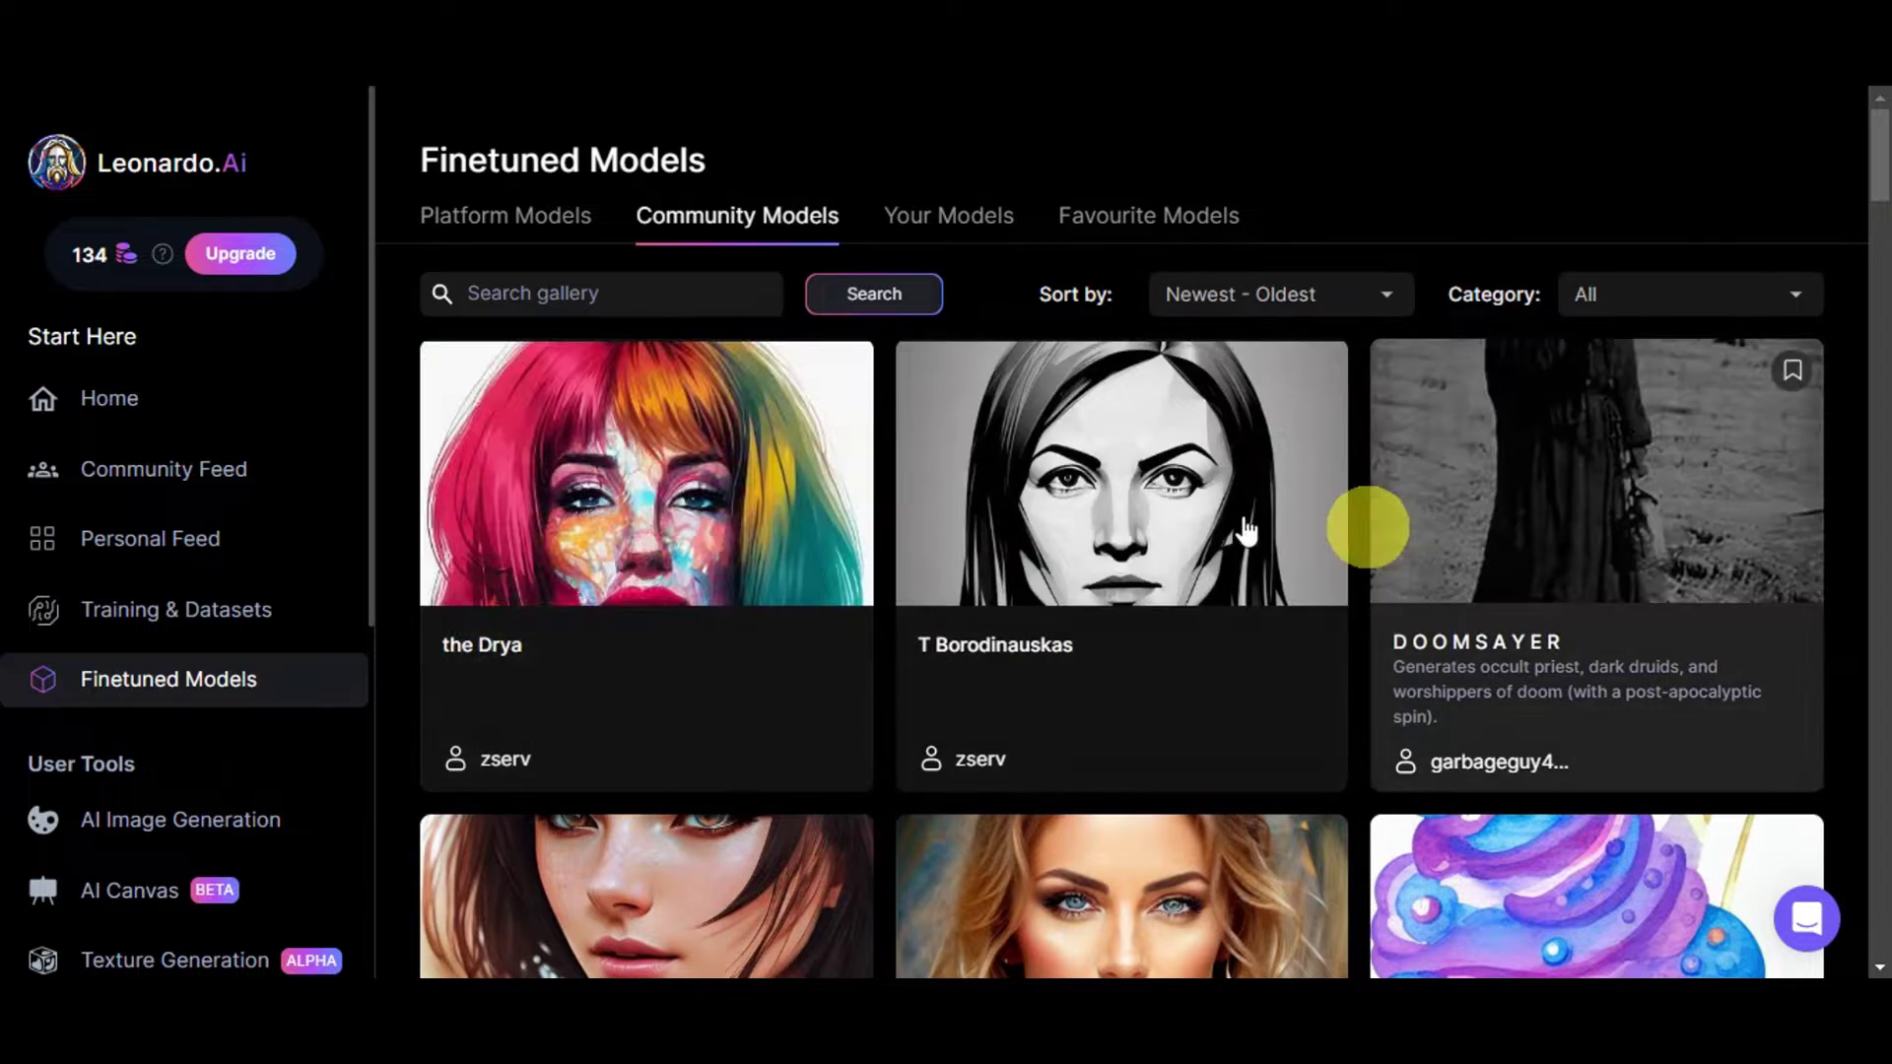
pyautogui.click(948, 215)
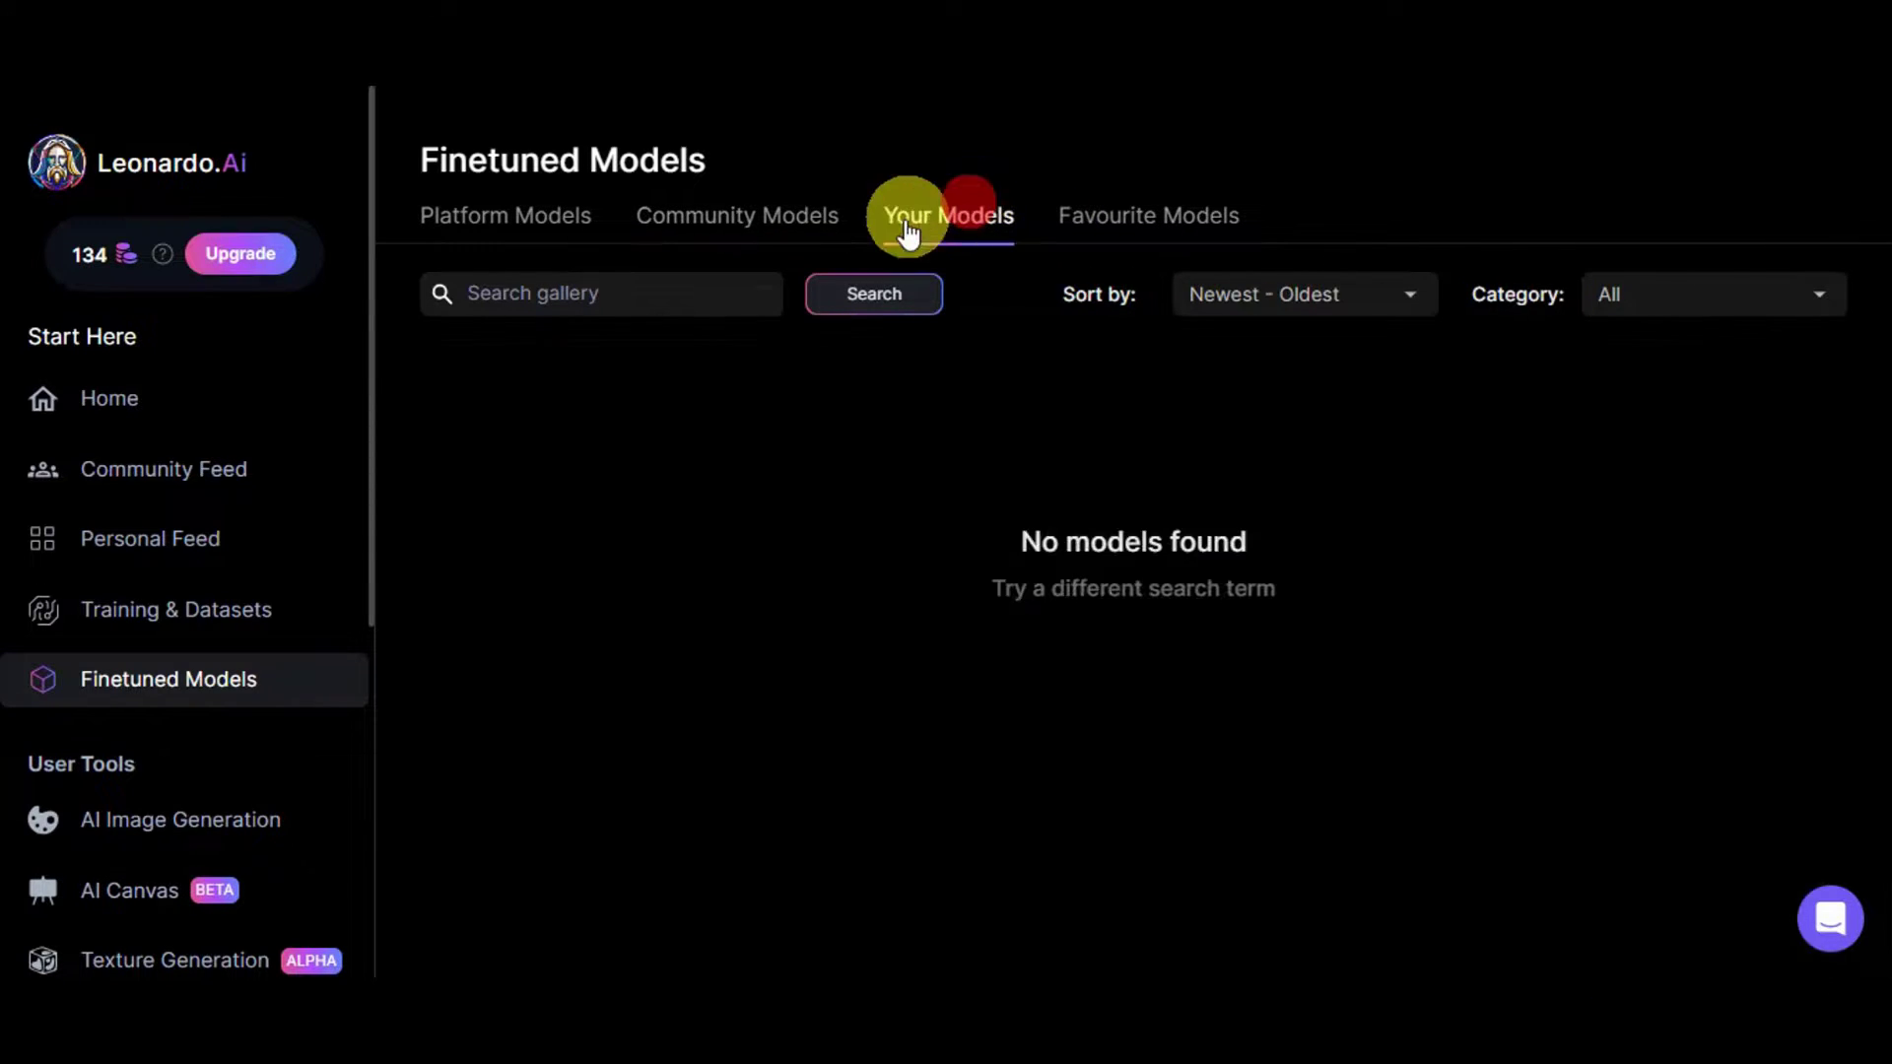
pyautogui.click(1121, 219)
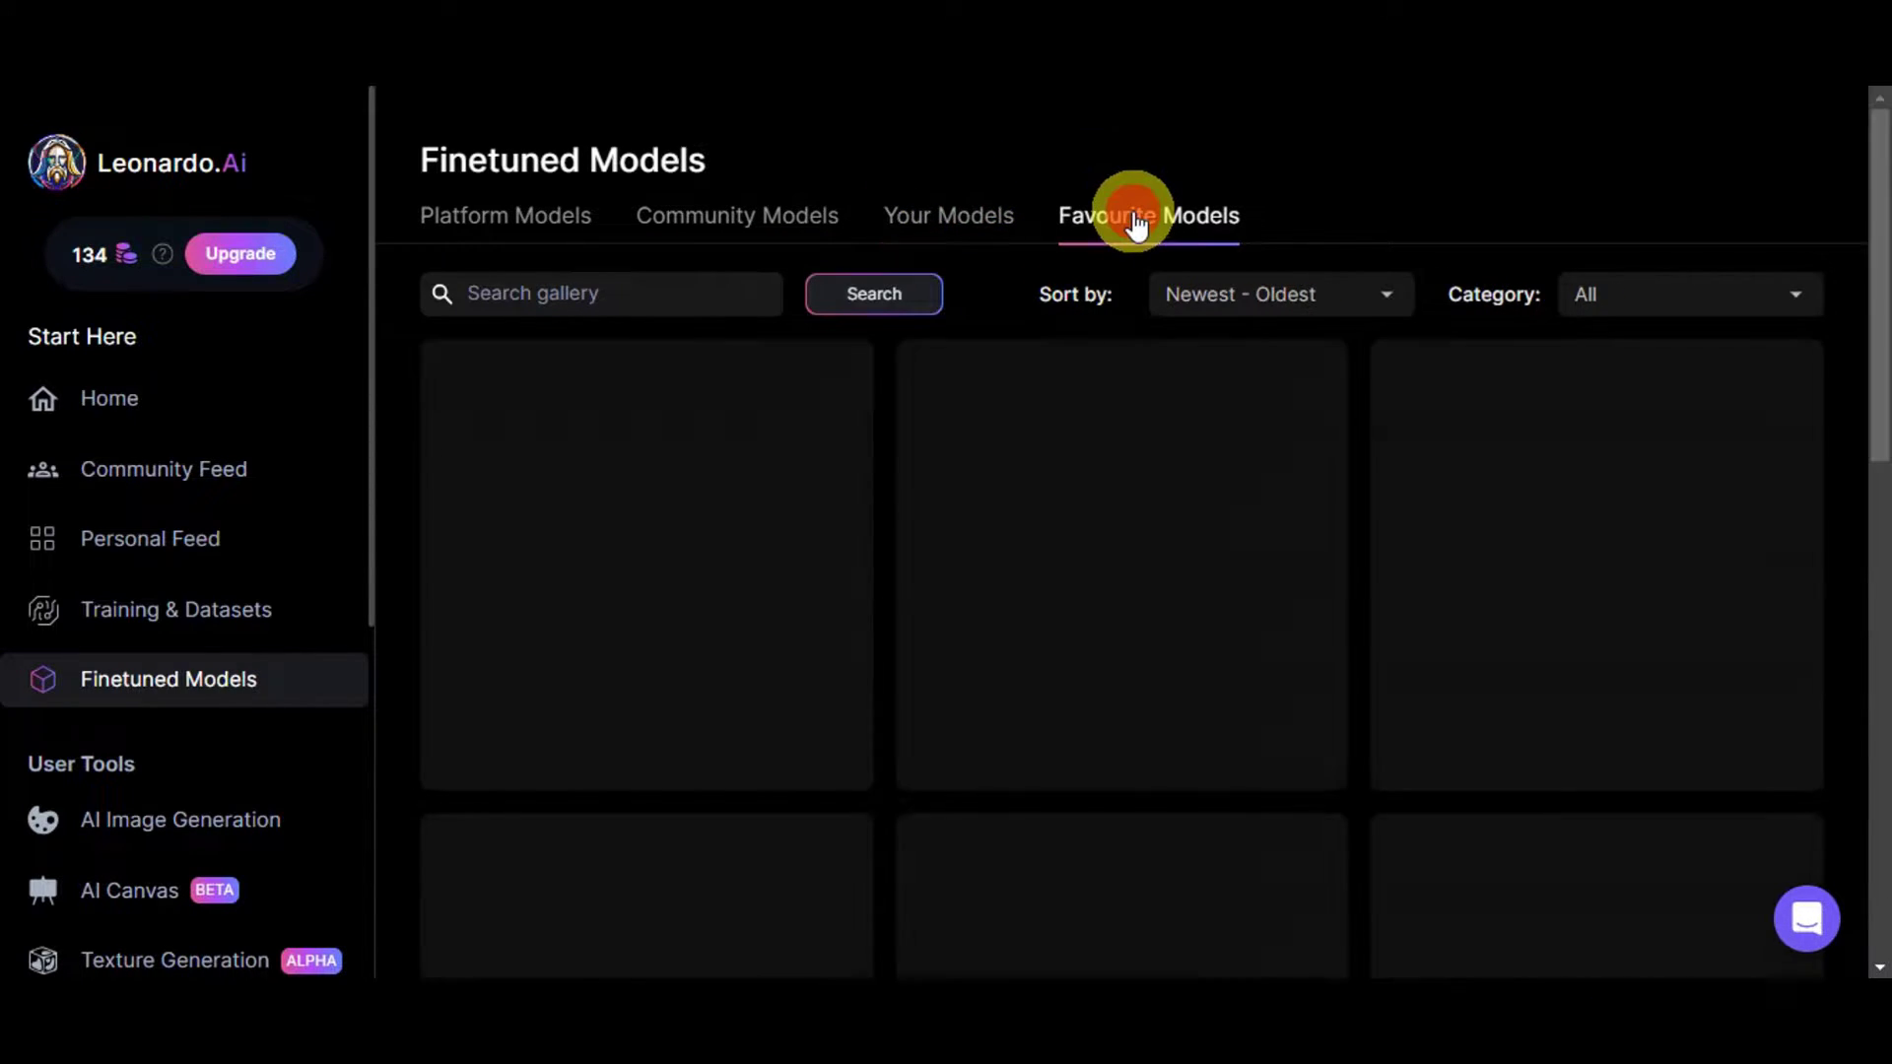
pyautogui.scroll(-4, 335, 382)
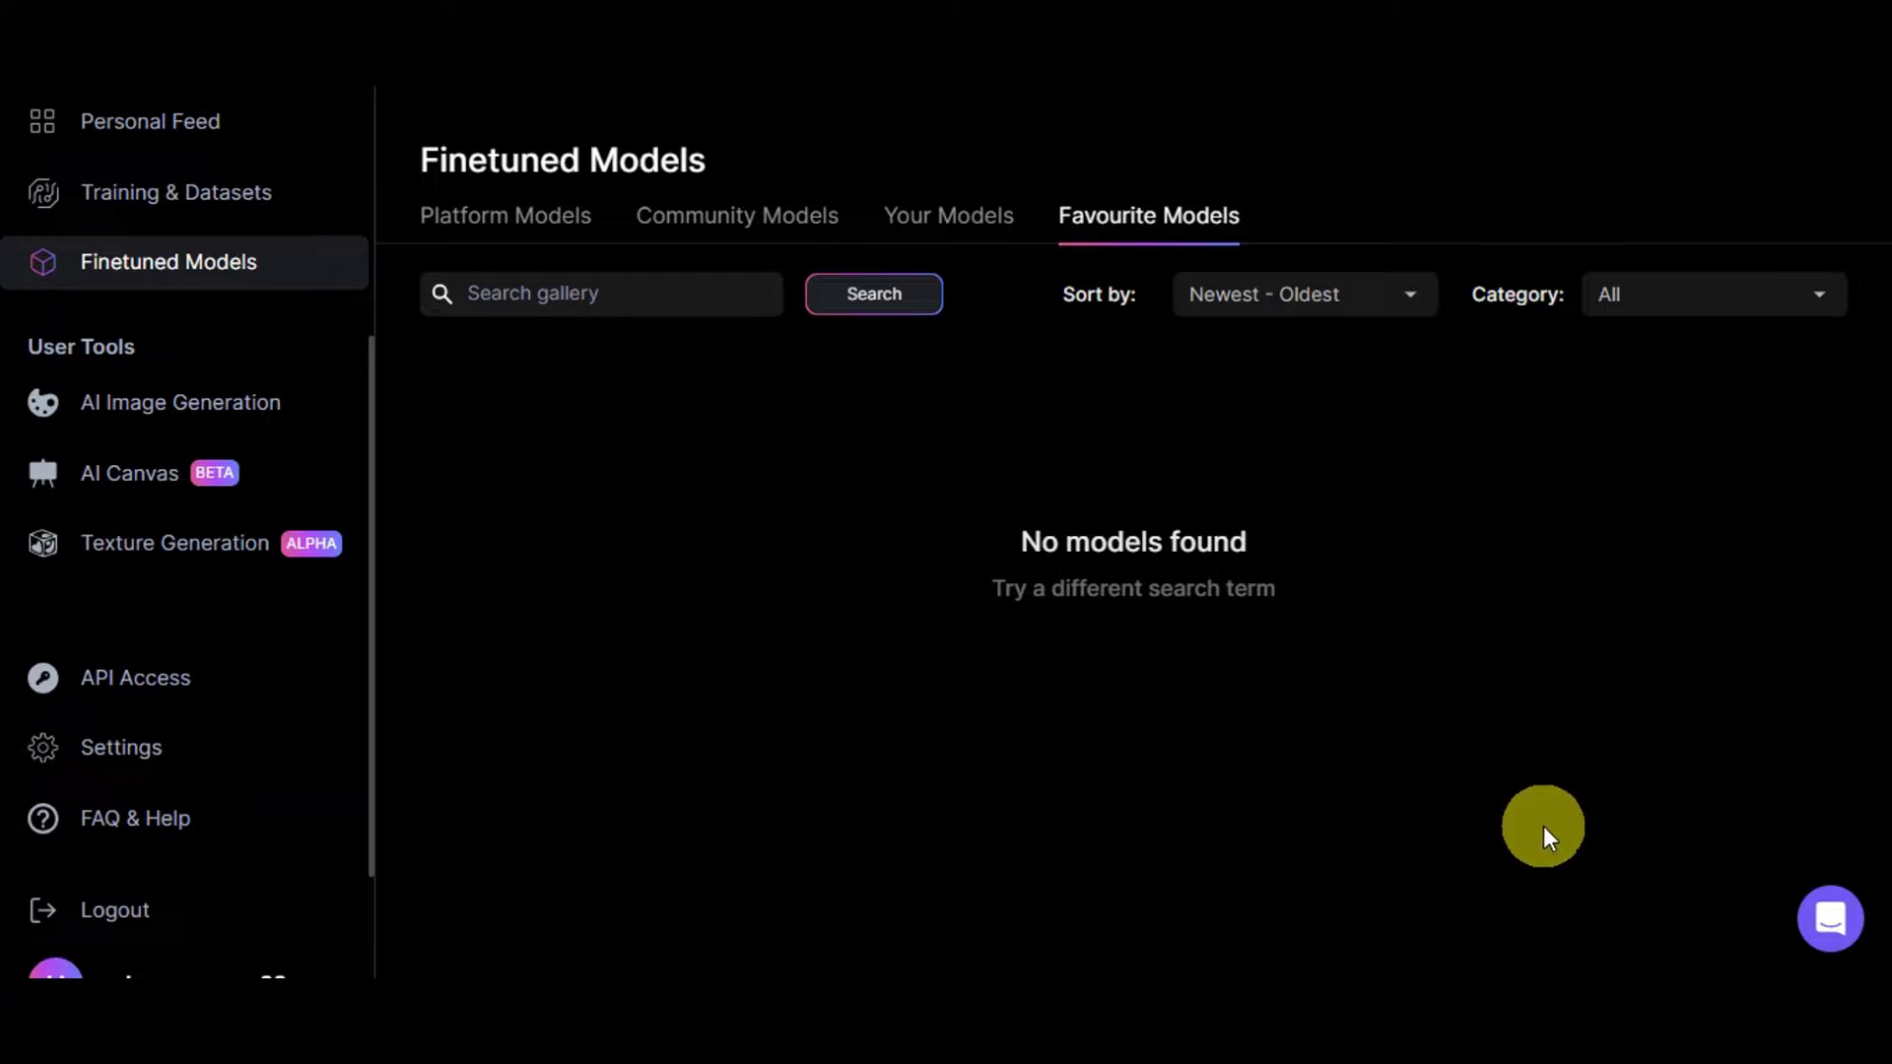
pyautogui.click(268, 414)
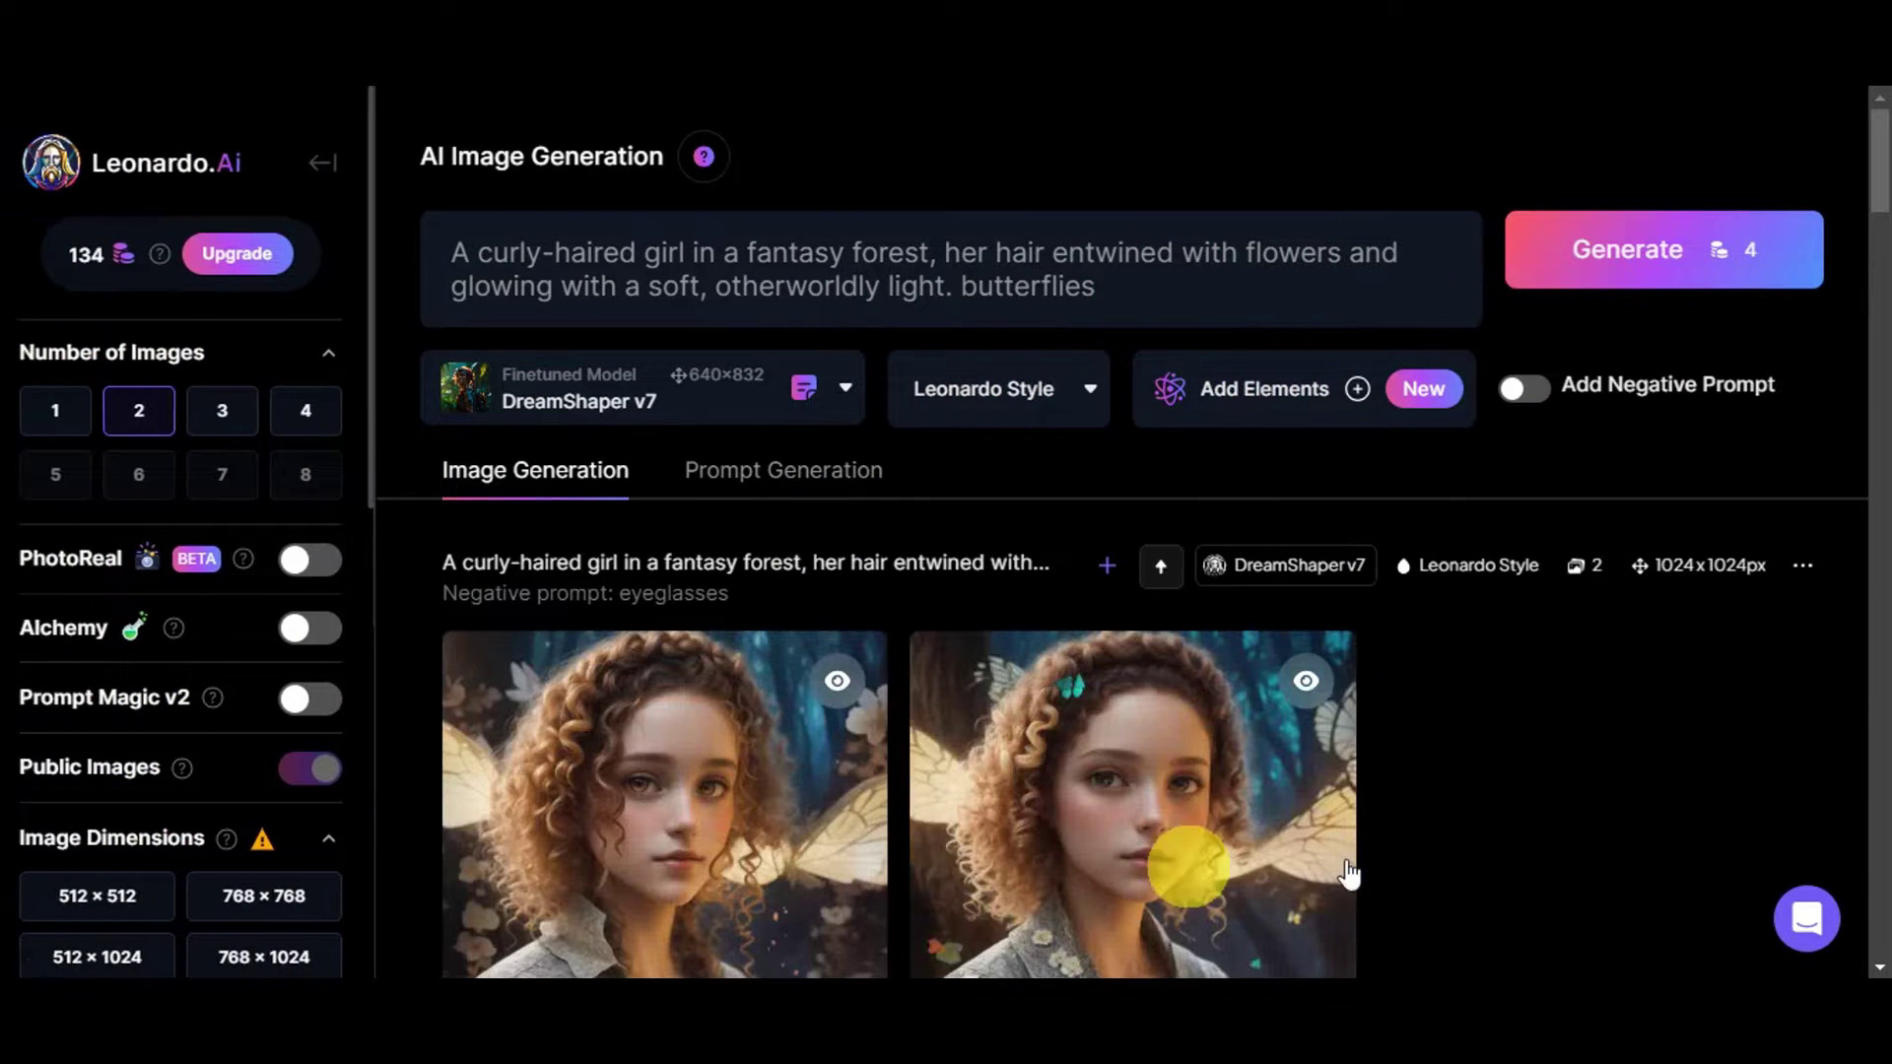
# - Delete the old prompt, enable Add Negative Prompt and remove 'eyeglasses' from it
pyautogui.moveTo(1104, 284); pyautogui.dragTo(431, 219)
pyautogui.press('BackSpace')
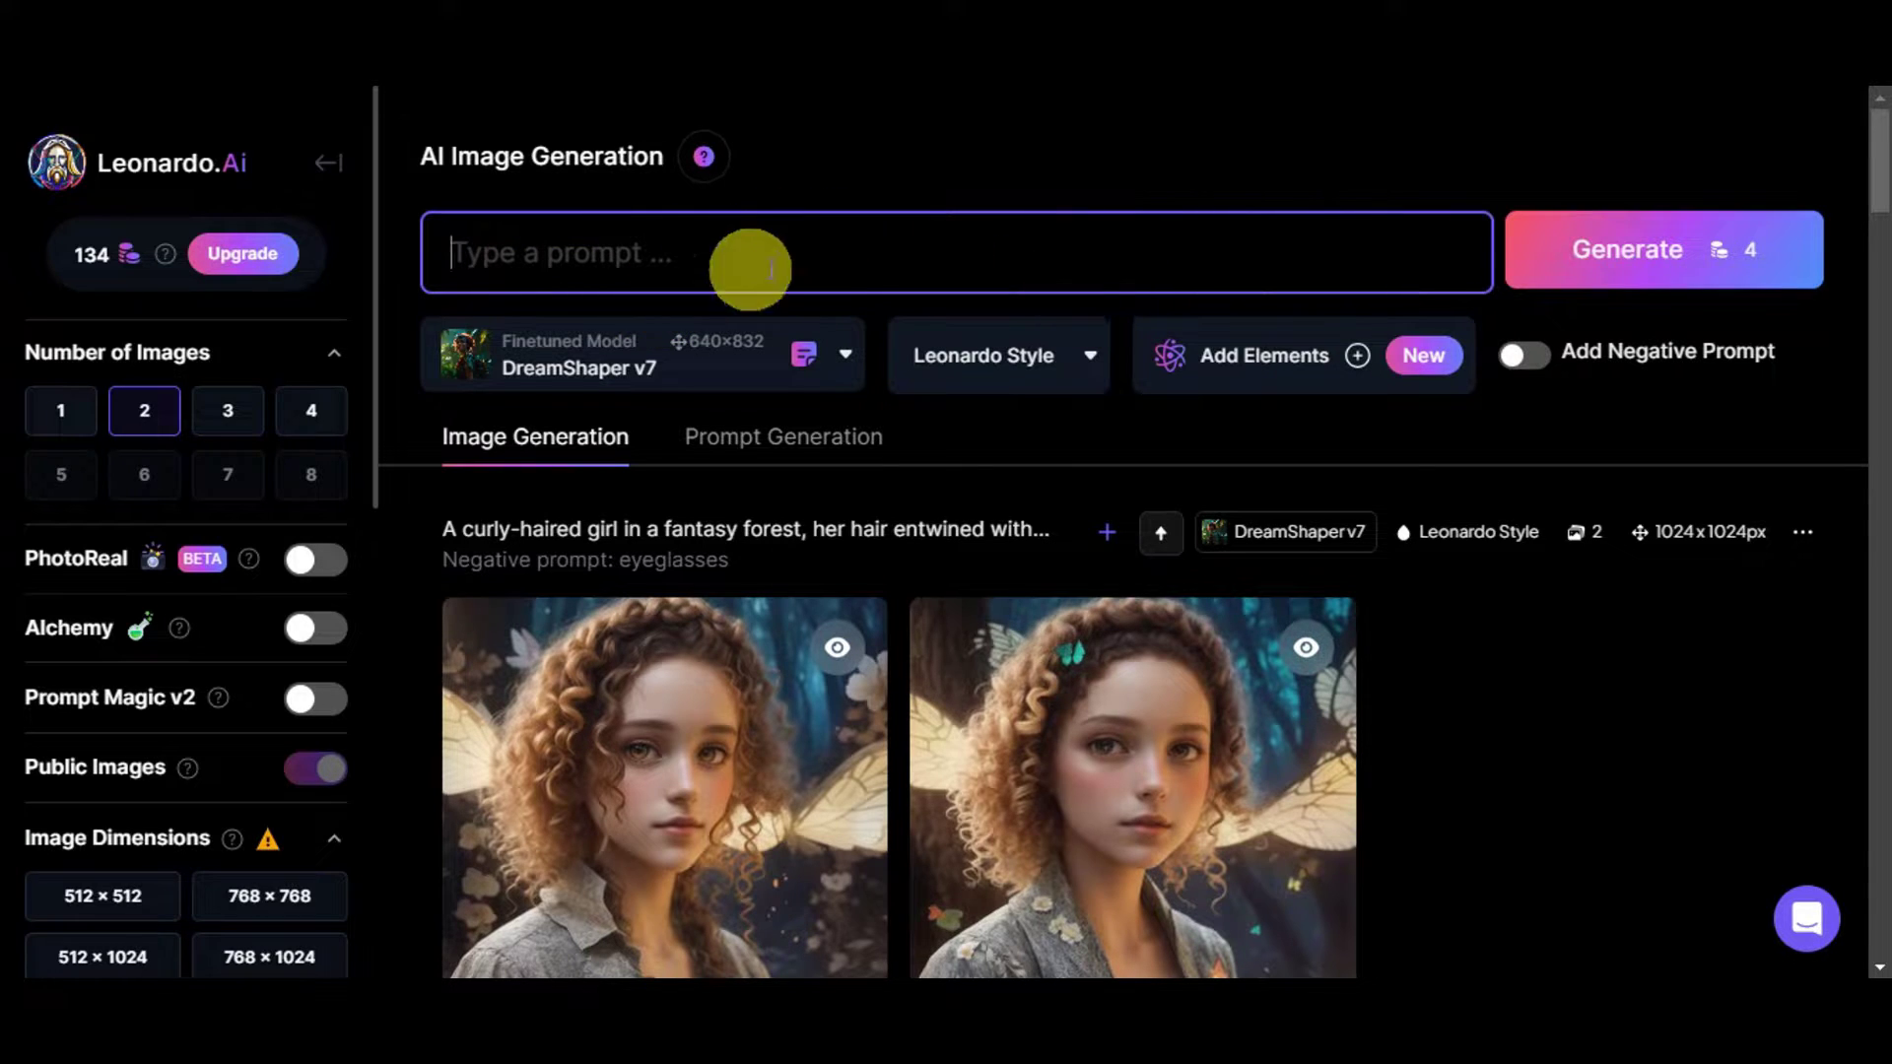
pyautogui.click(1510, 377)
pyautogui.moveTo(1307, 369); pyautogui.dragTo(364, 352)
pyautogui.press('BackSpace')
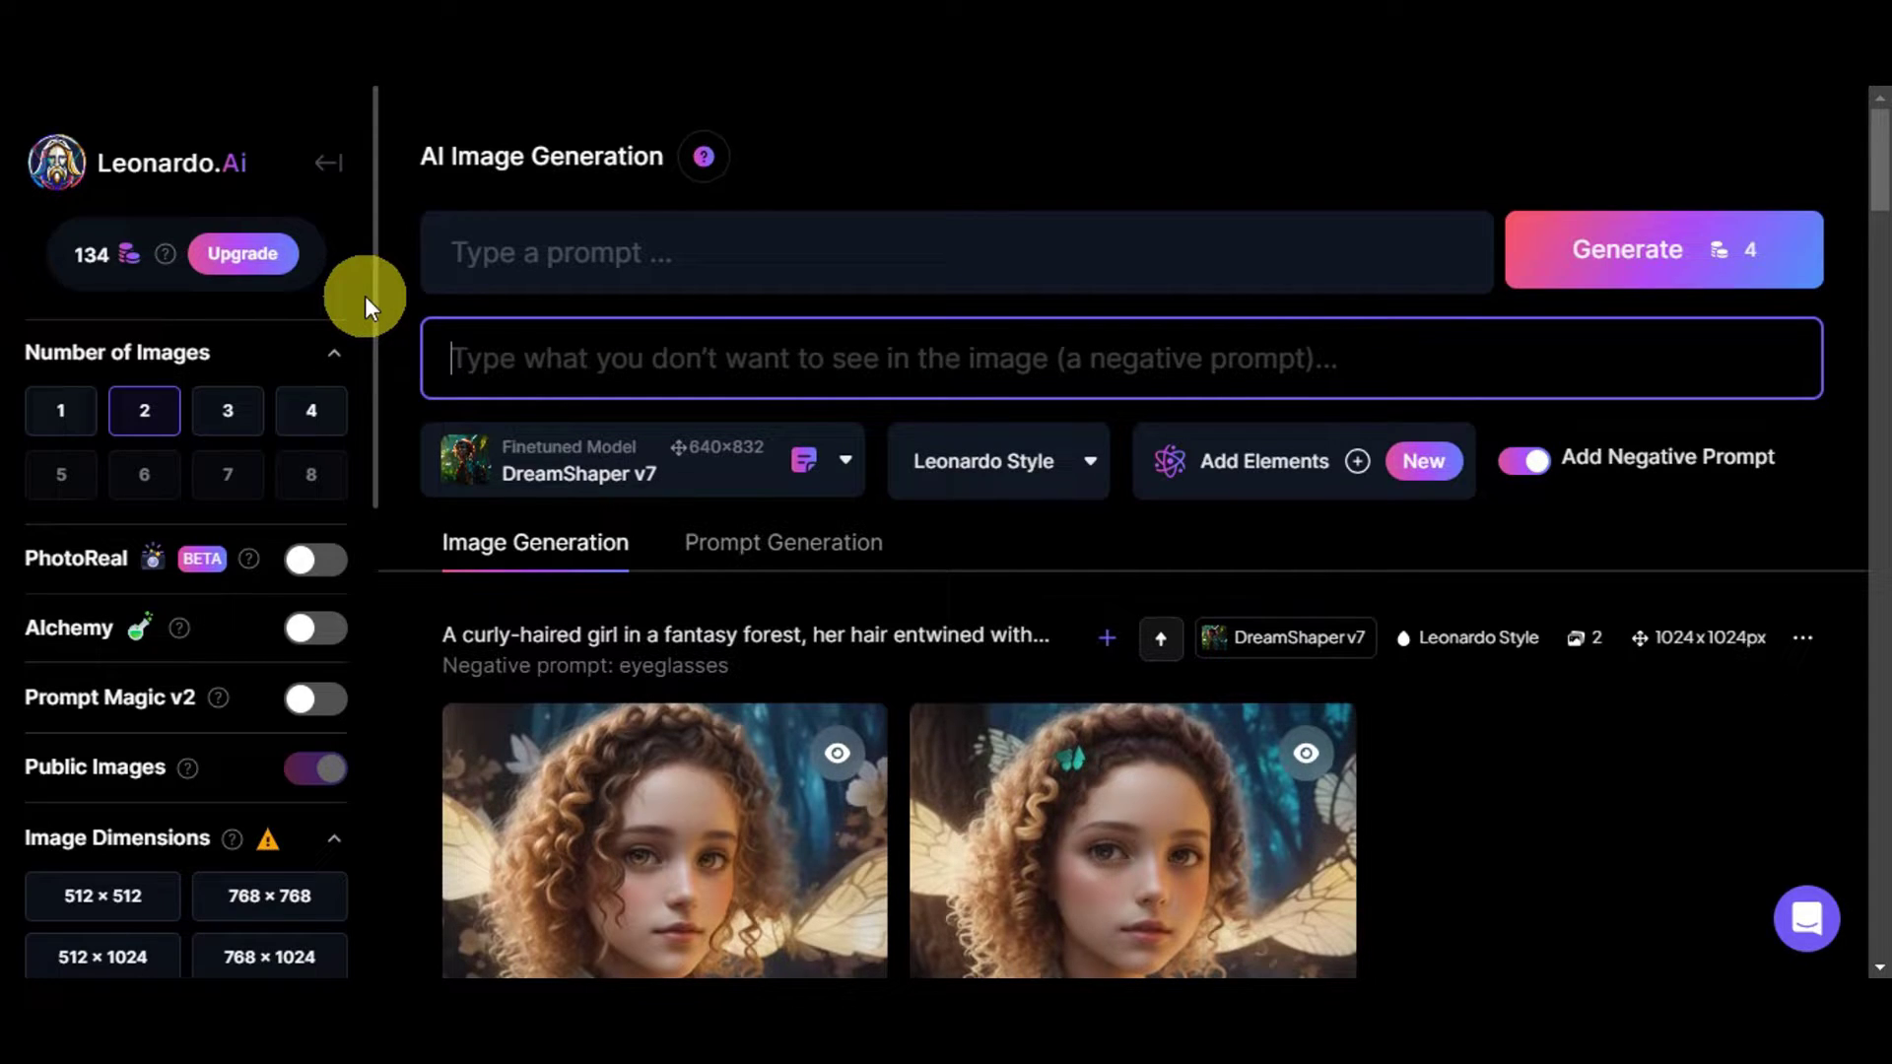
pyautogui.click(848, 472)
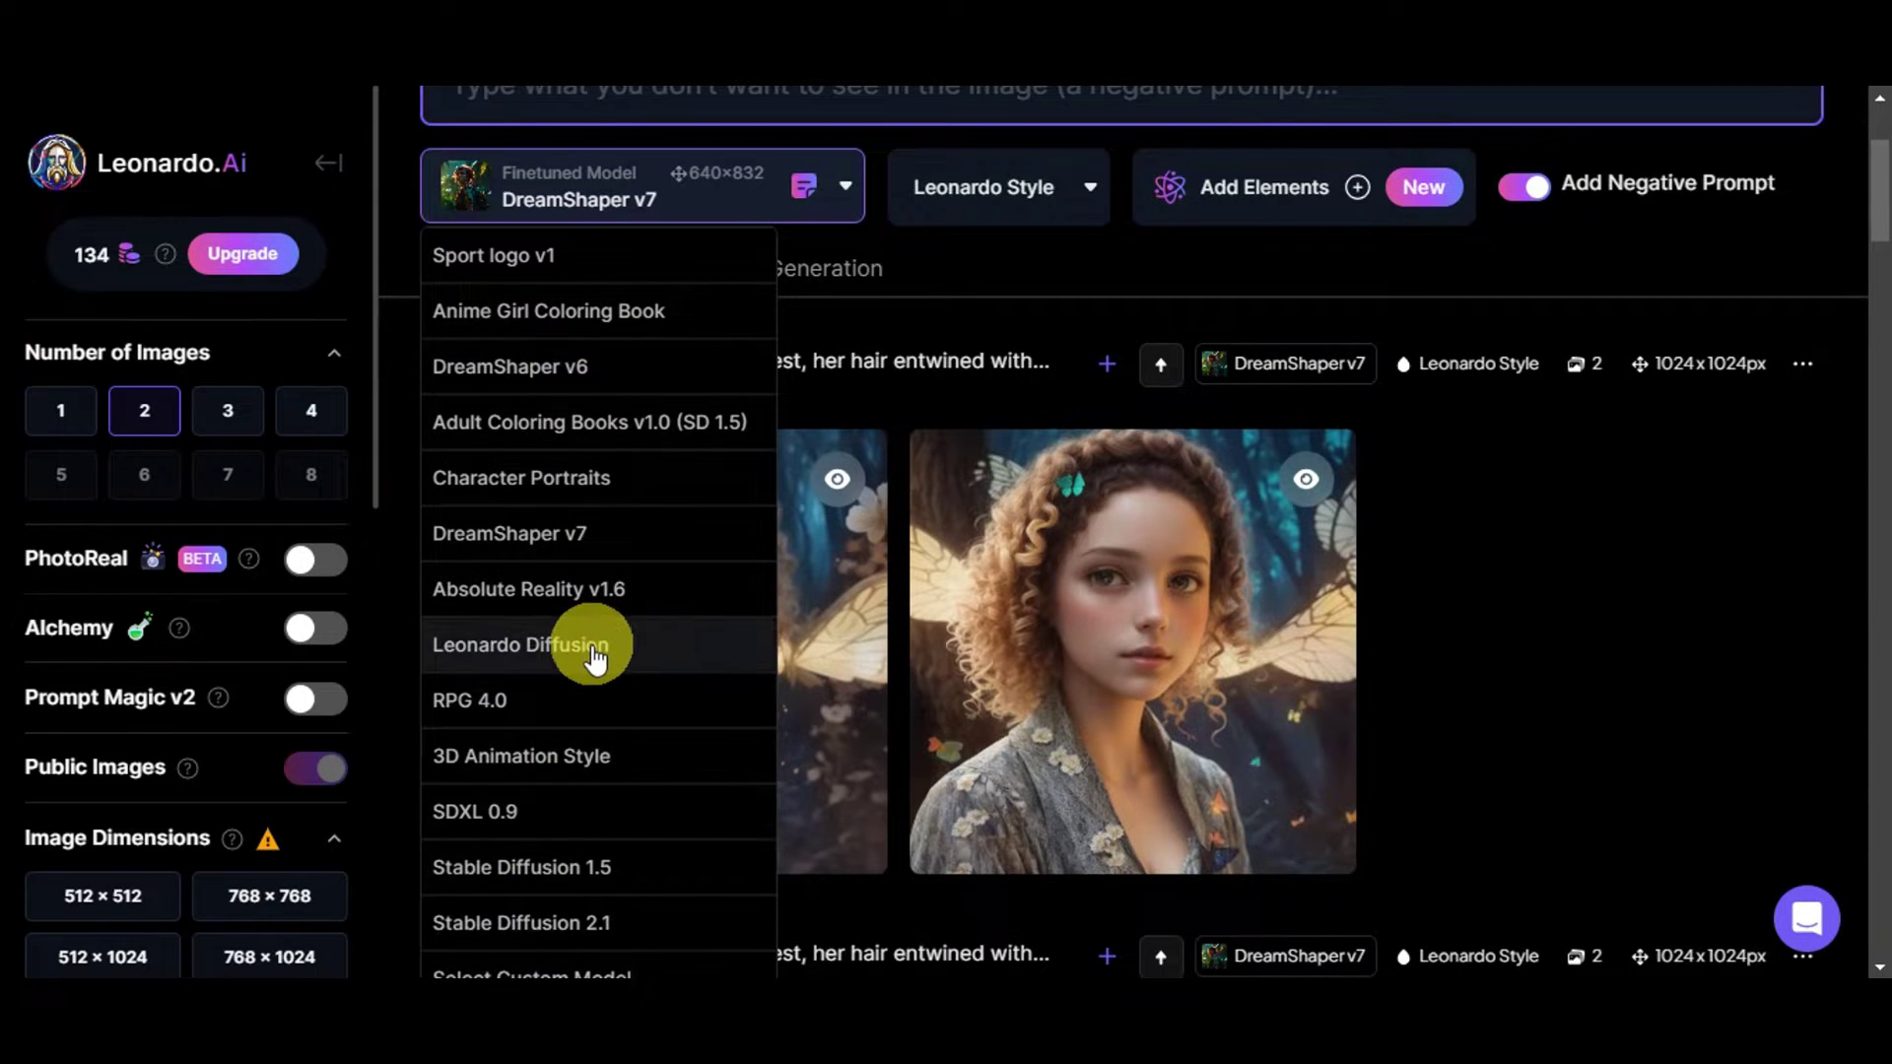
# - Pick Character Portraits in place of DreamShaper v7 as the finetuned model
pyautogui.scroll(-2, 591, 641)
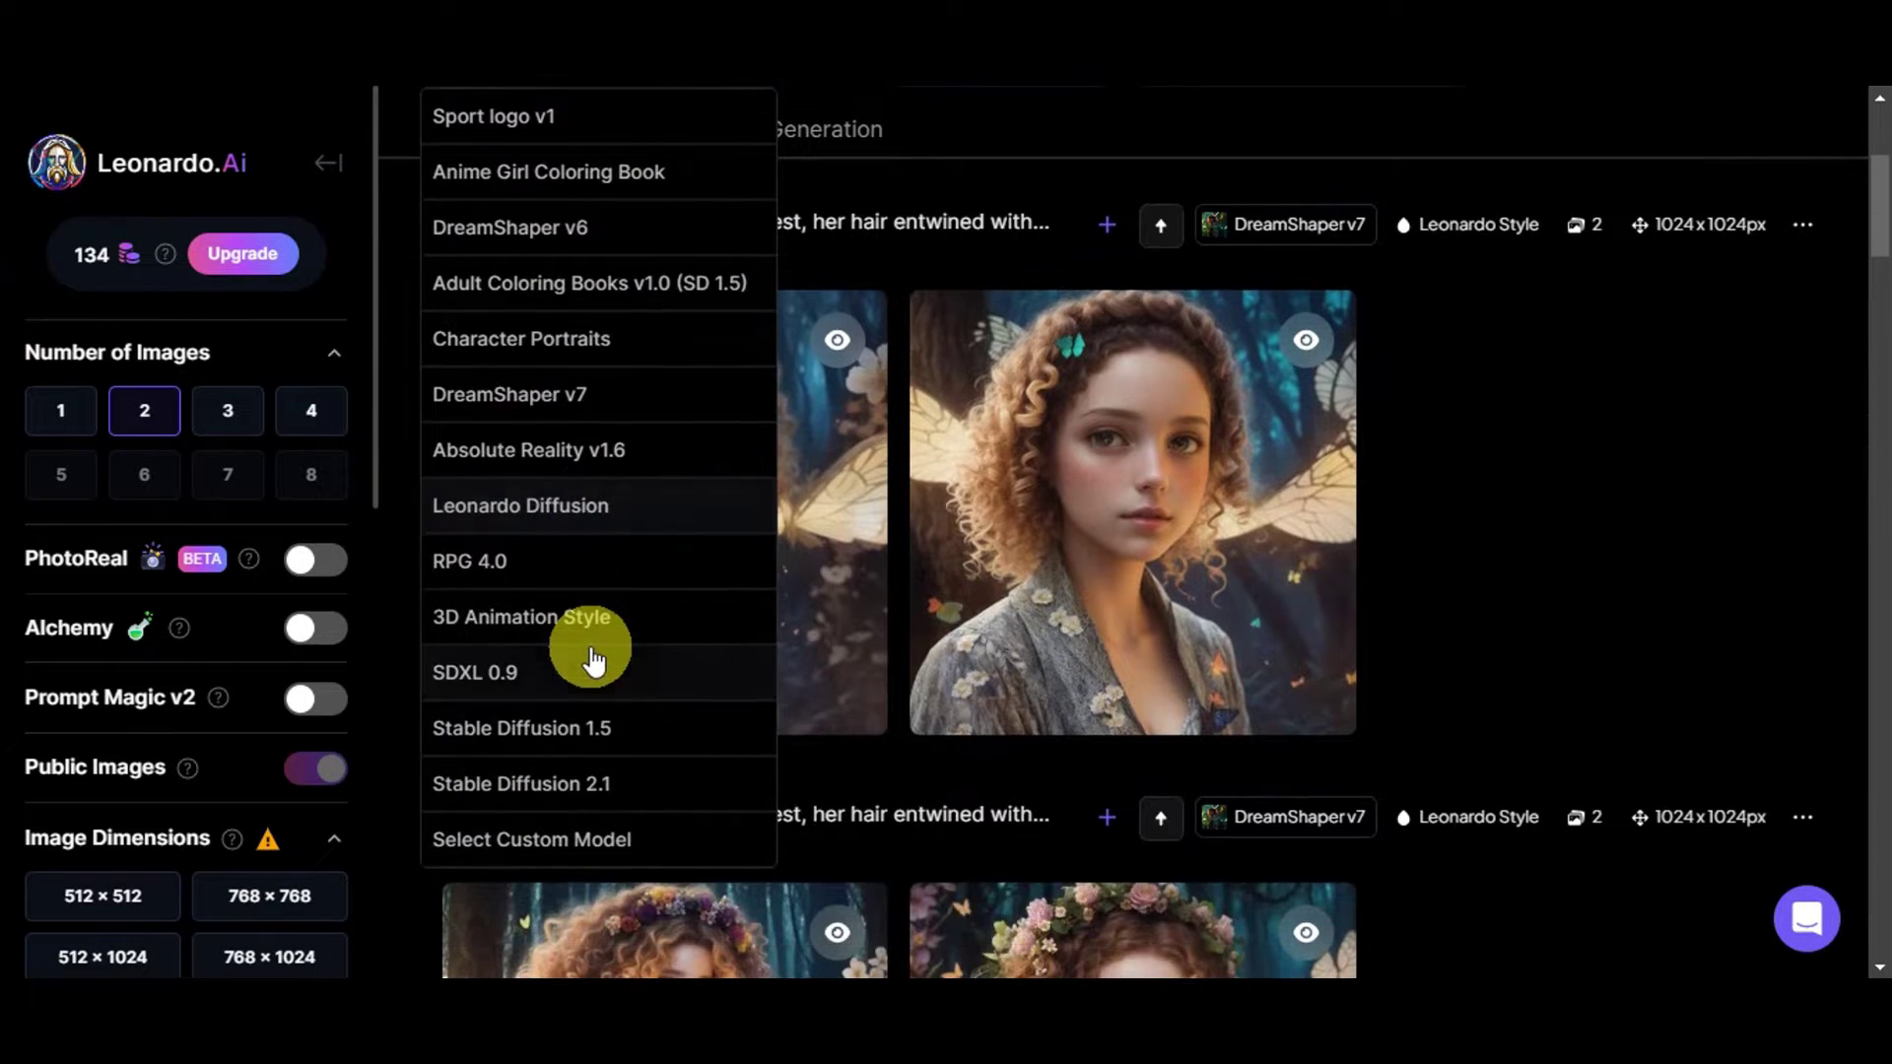
pyautogui.click(523, 347)
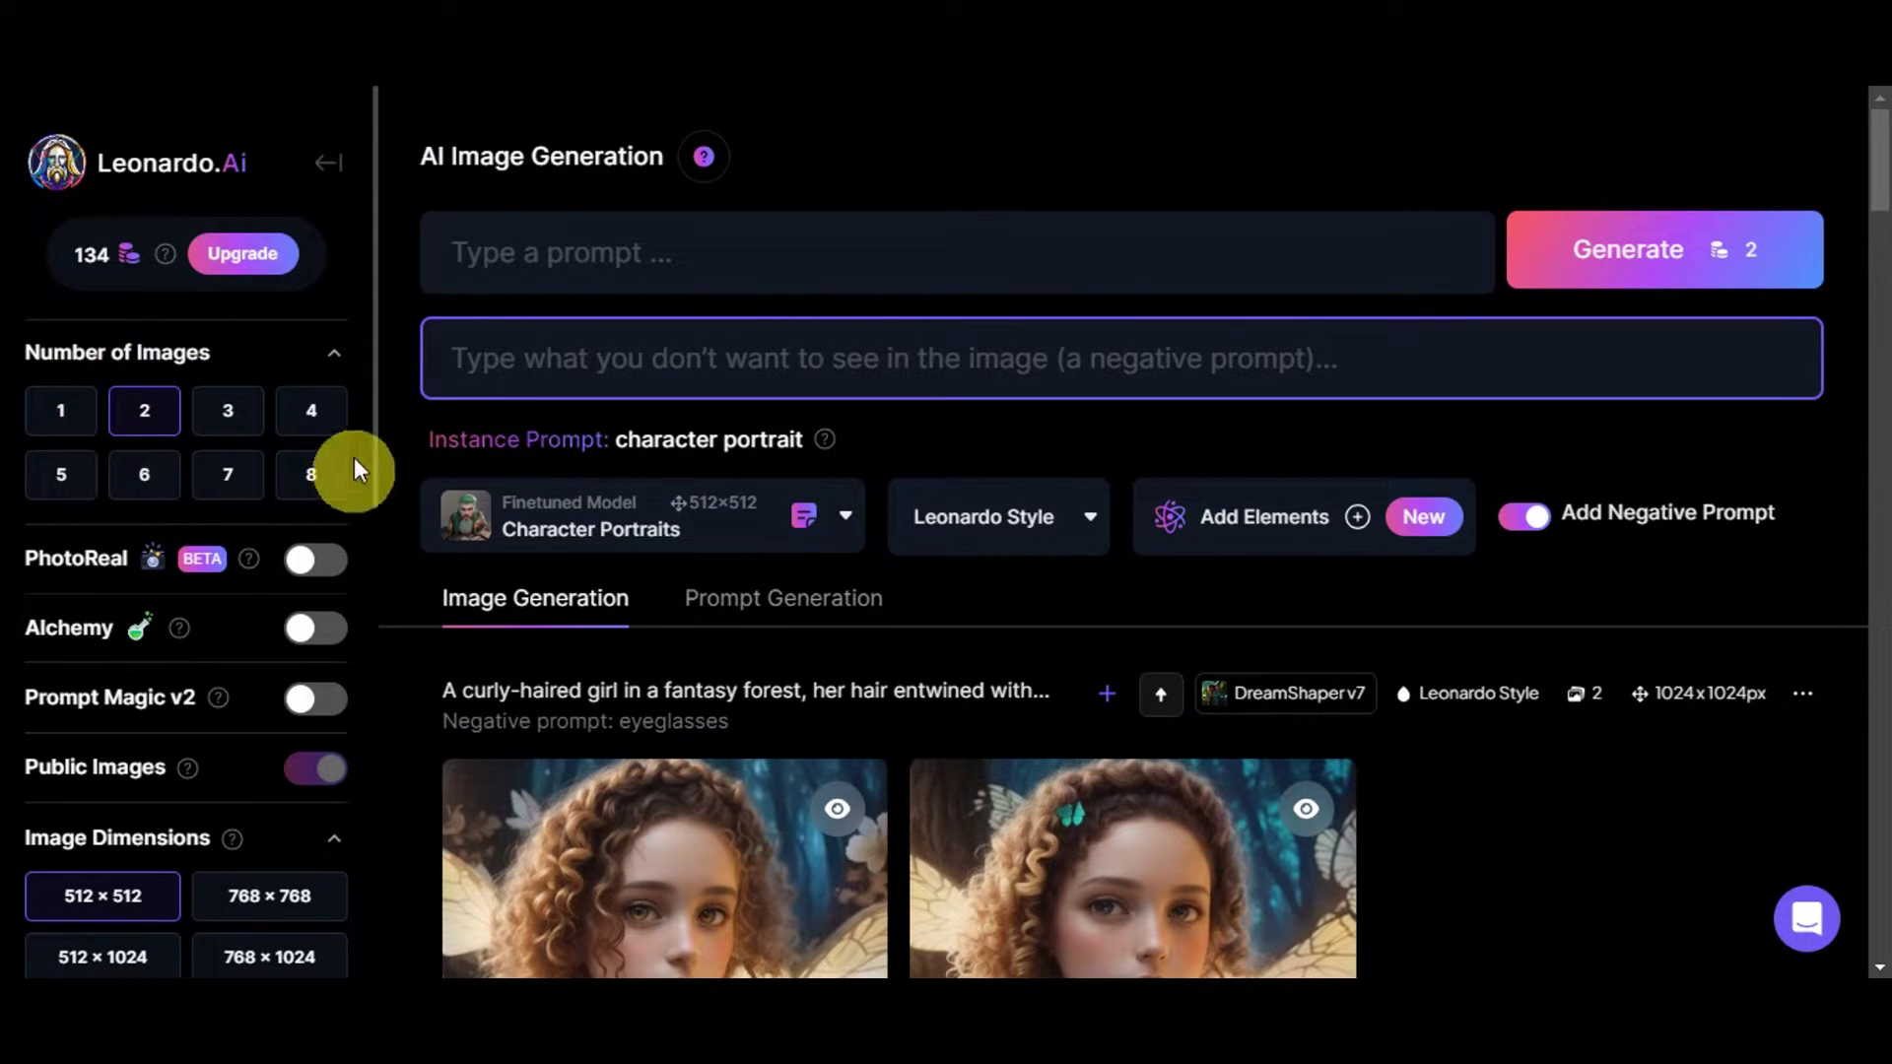
pyautogui.scroll(-1, 304, 415)
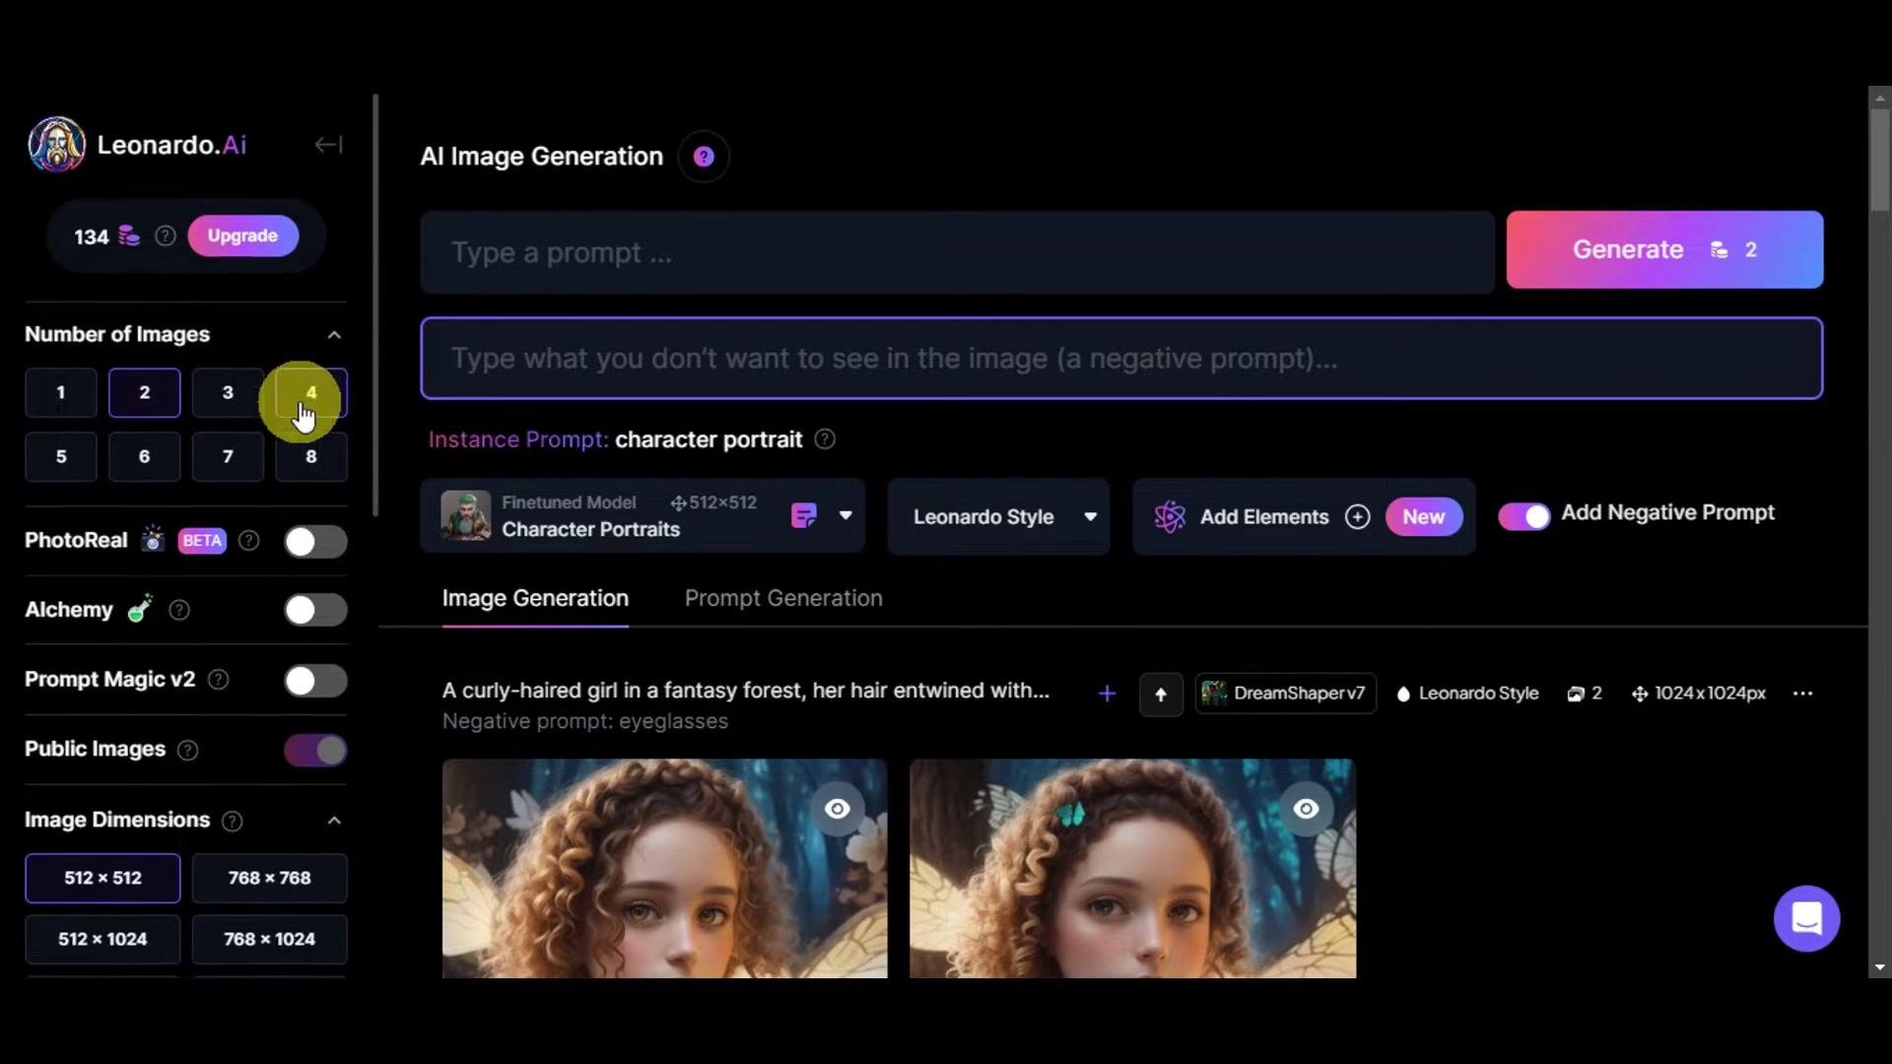
pyautogui.scroll(-4, 305, 415)
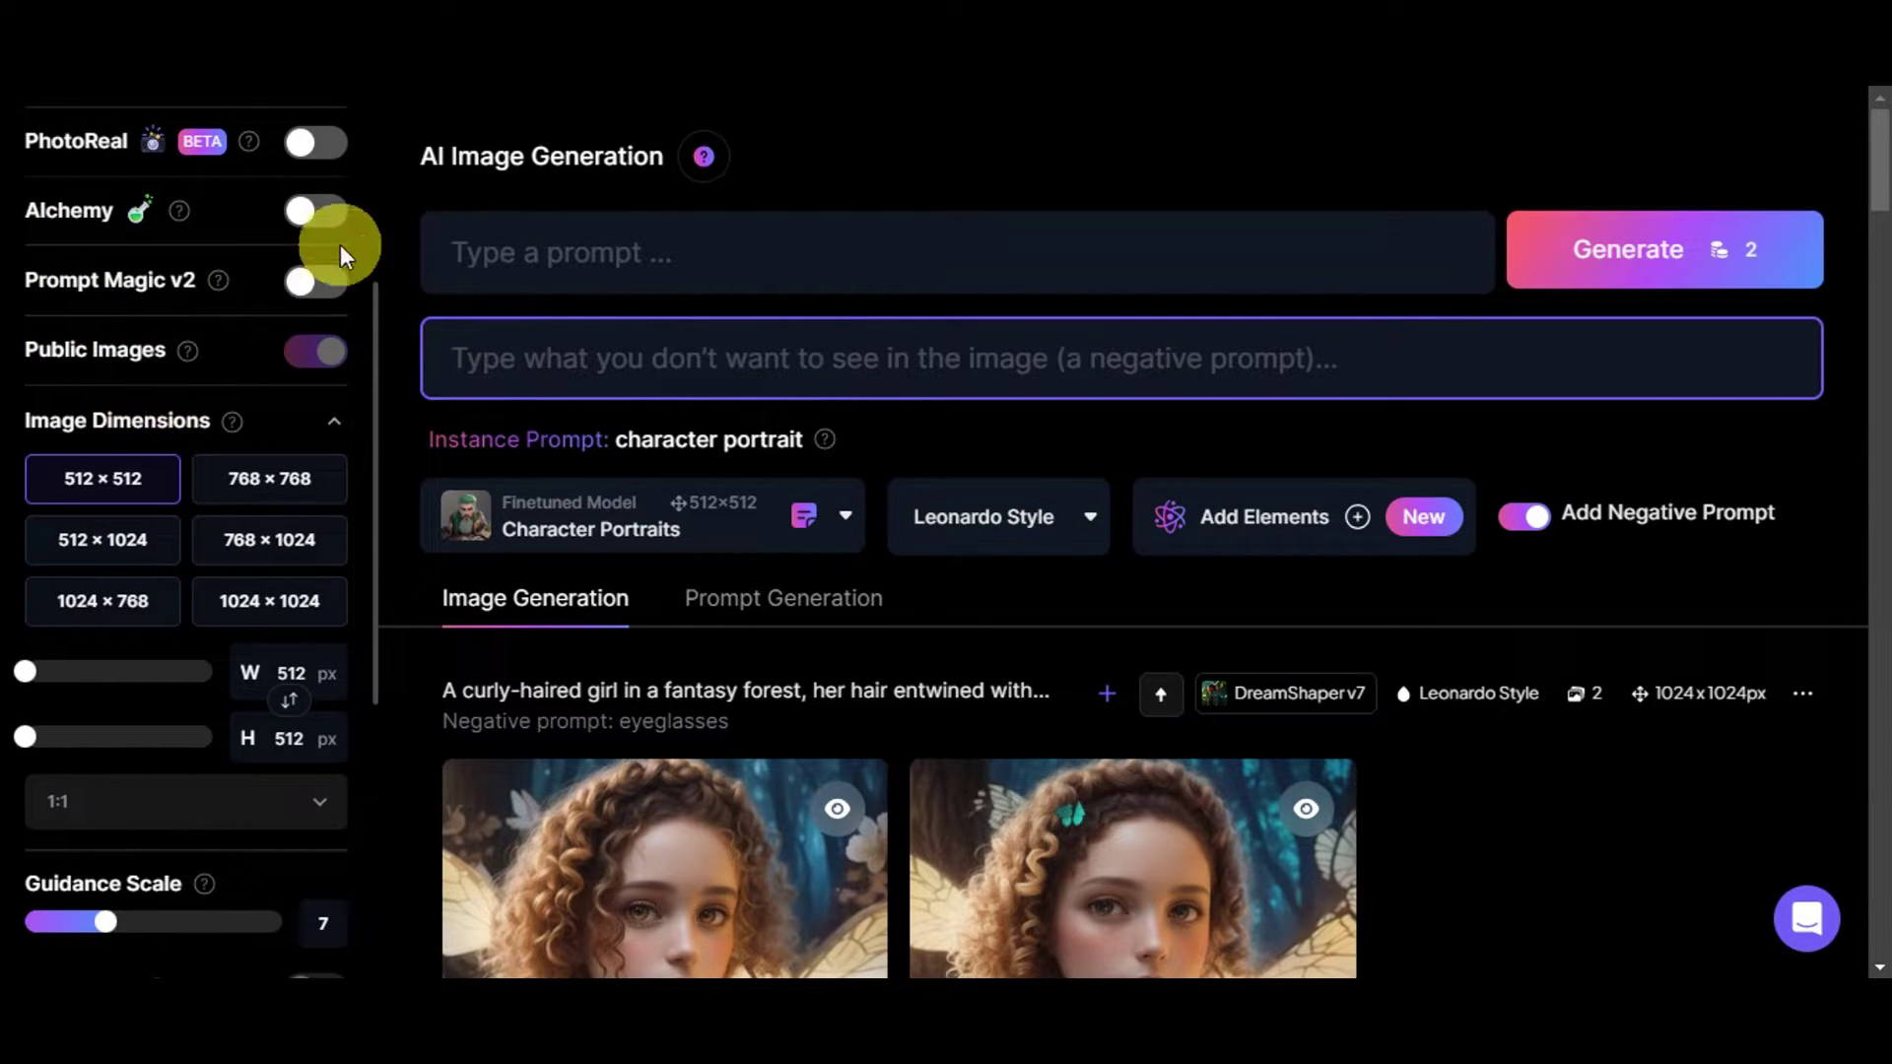
pyautogui.click(312, 288)
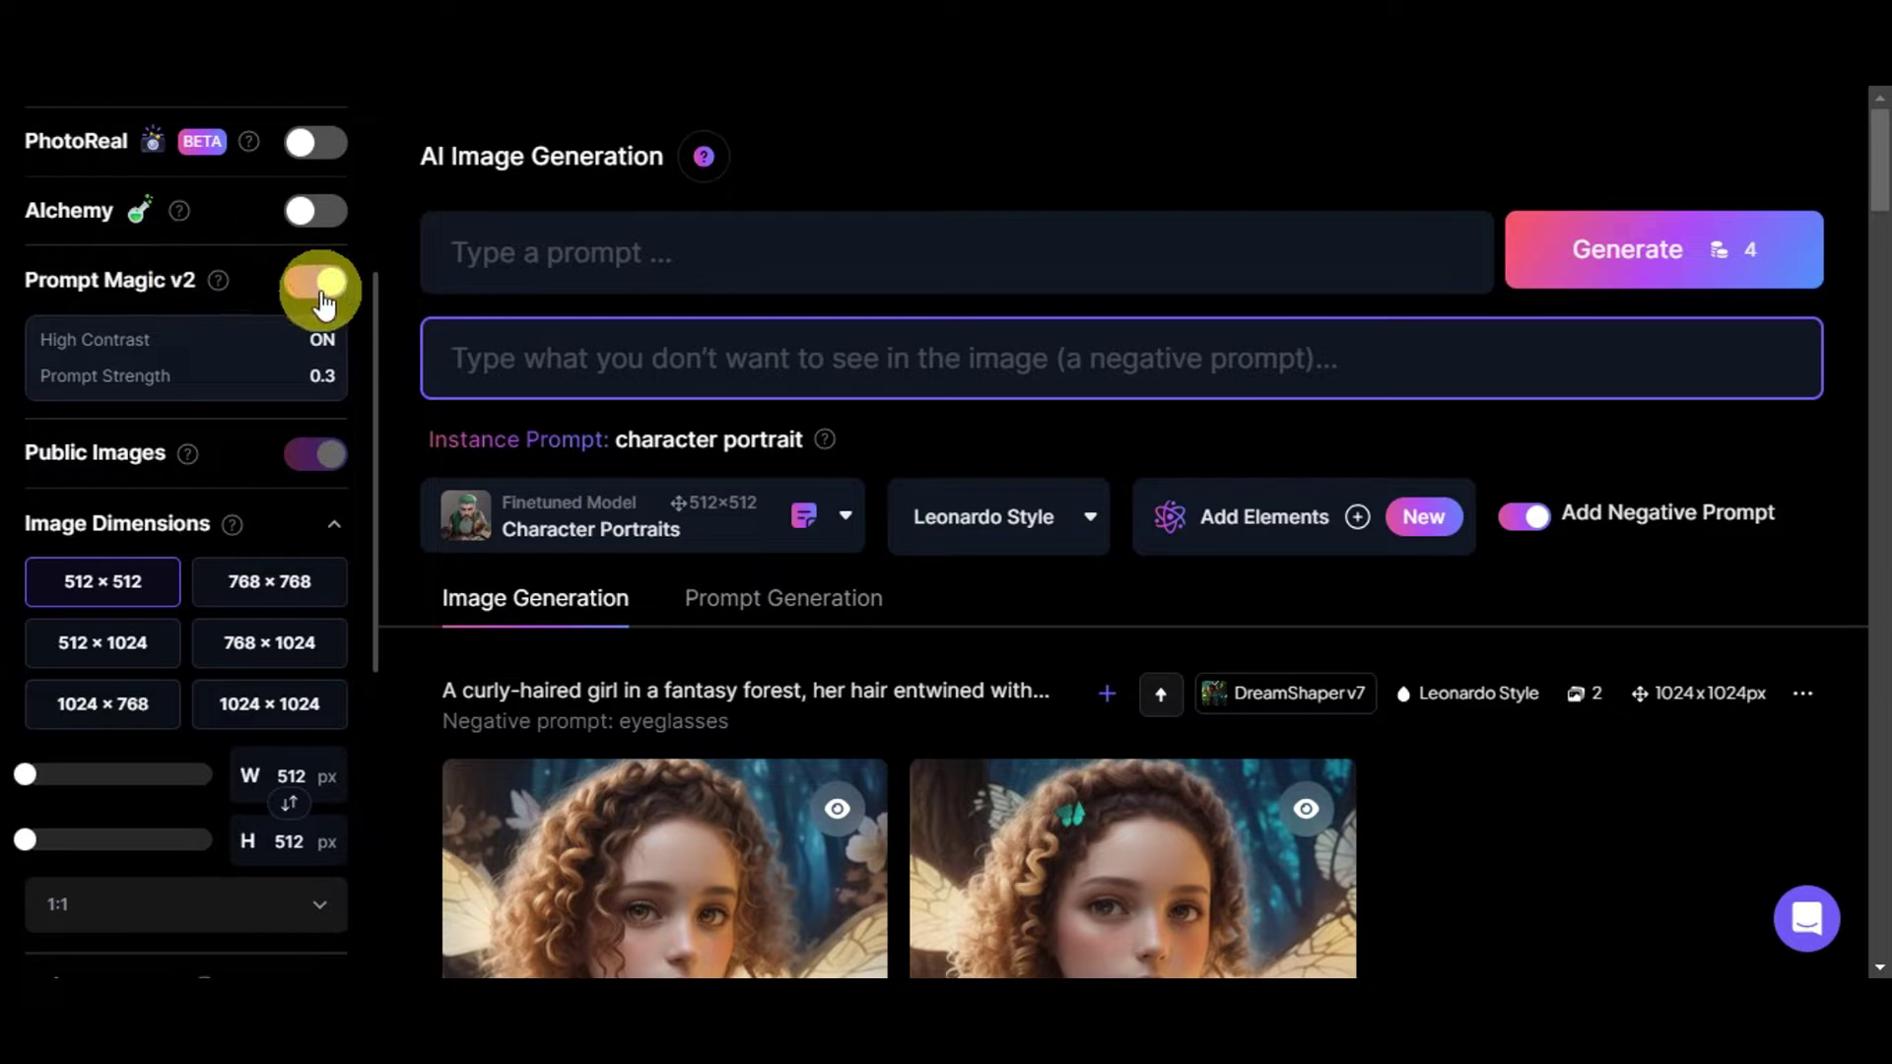
pyautogui.scroll(-3, 318, 309)
pyautogui.scroll(3, 304, 287)
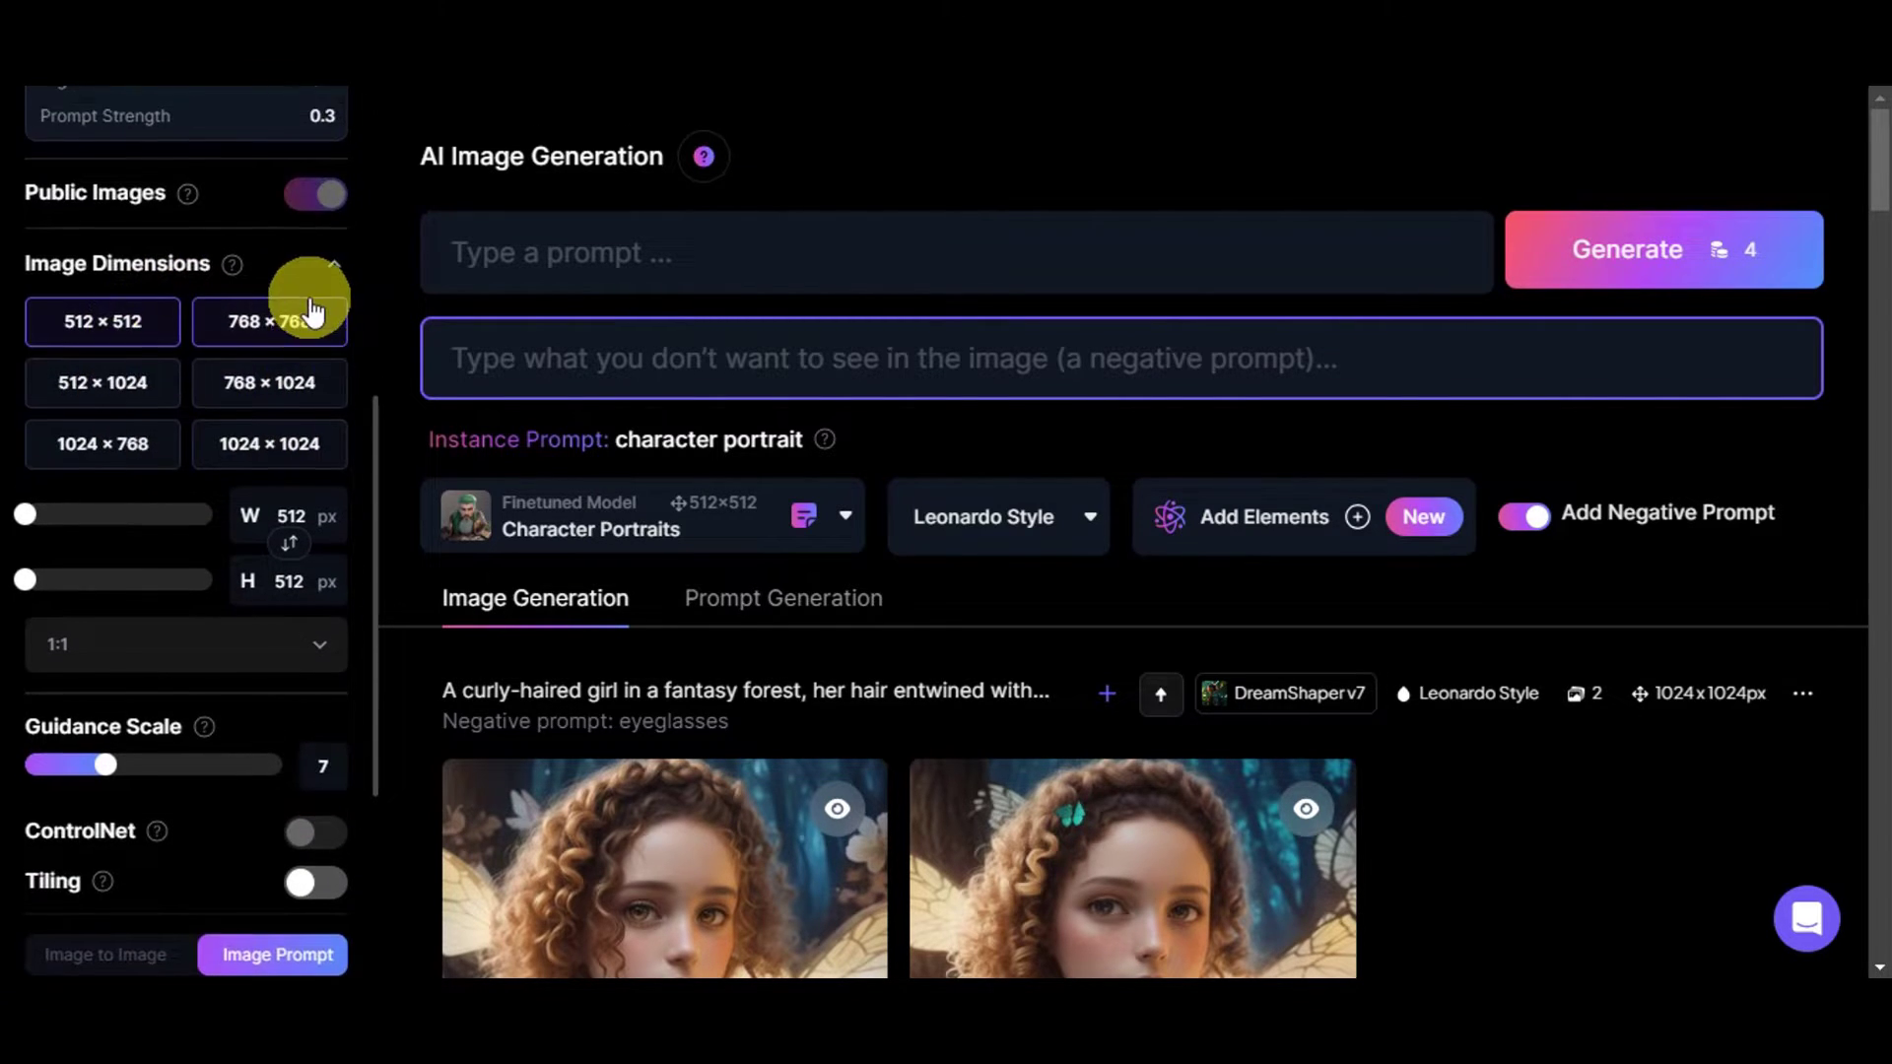
pyautogui.click(315, 288)
pyautogui.scroll(3, 284, 317)
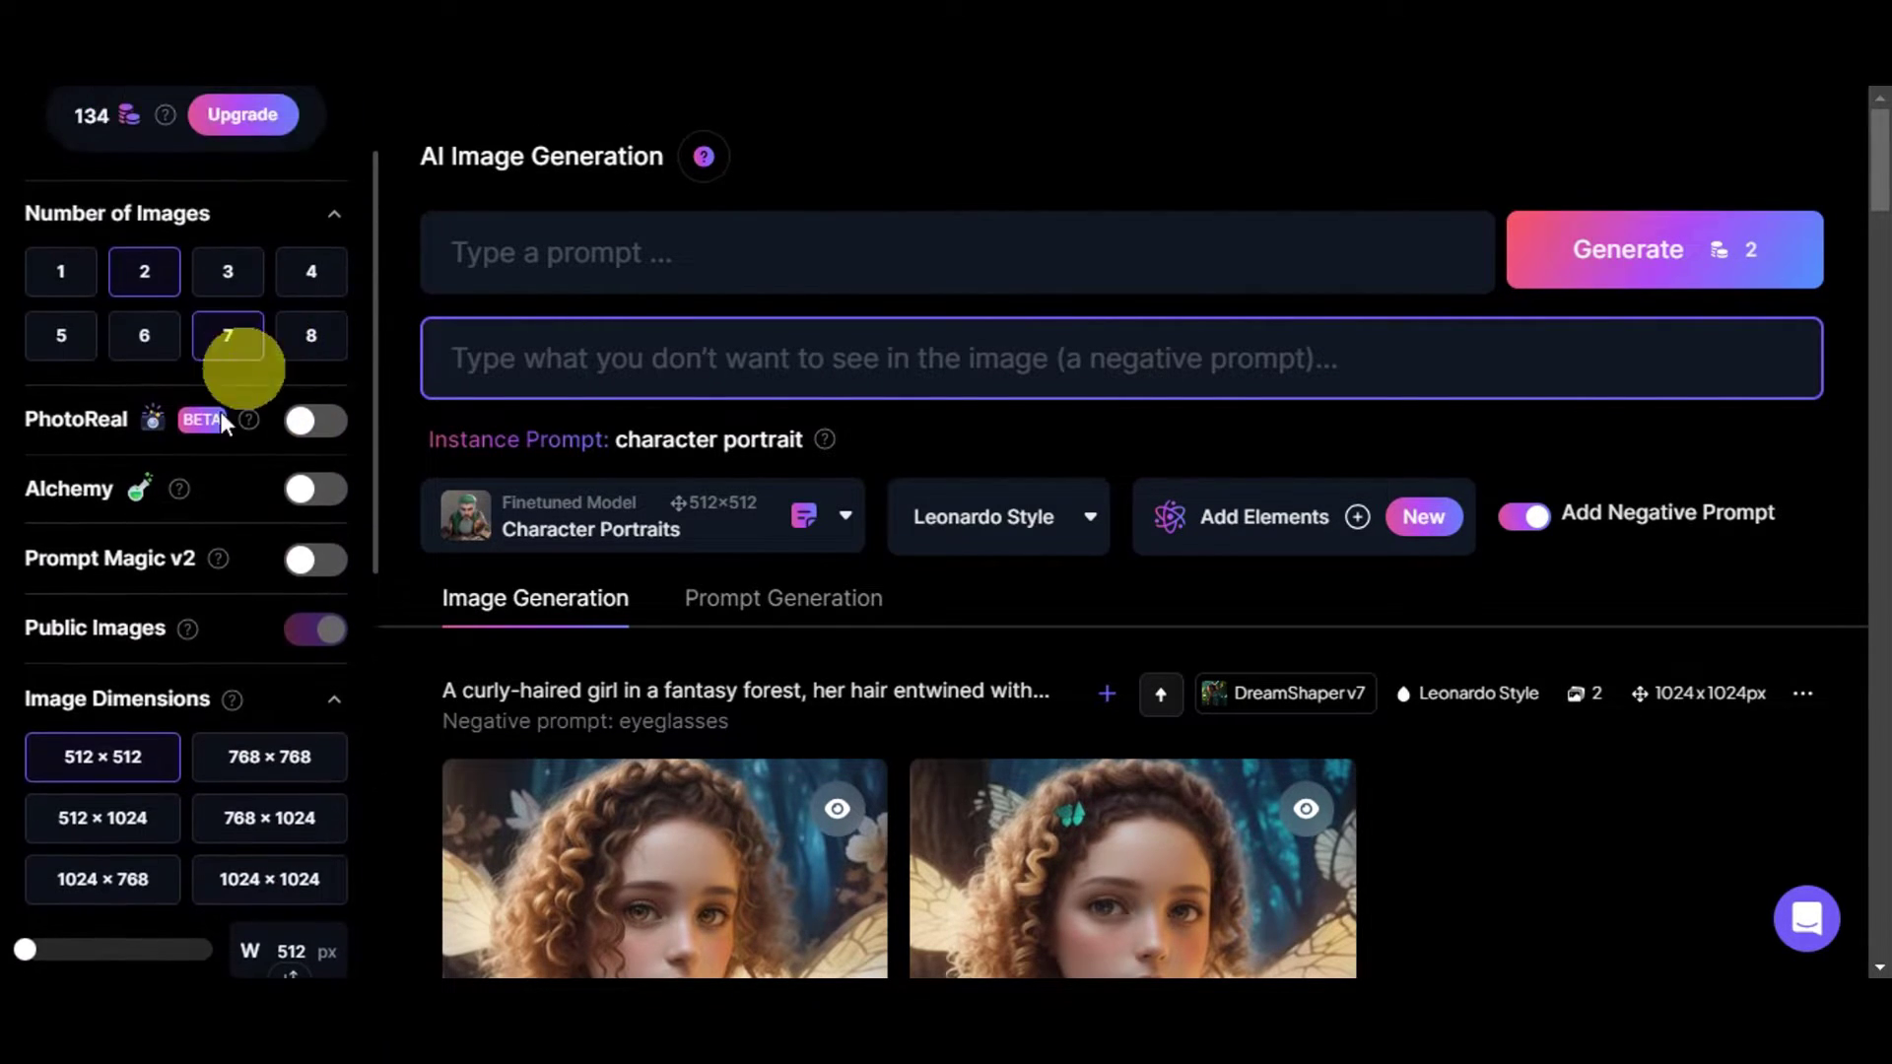
pyautogui.scroll(-3, 241, 372)
pyautogui.scroll(-2, 226, 483)
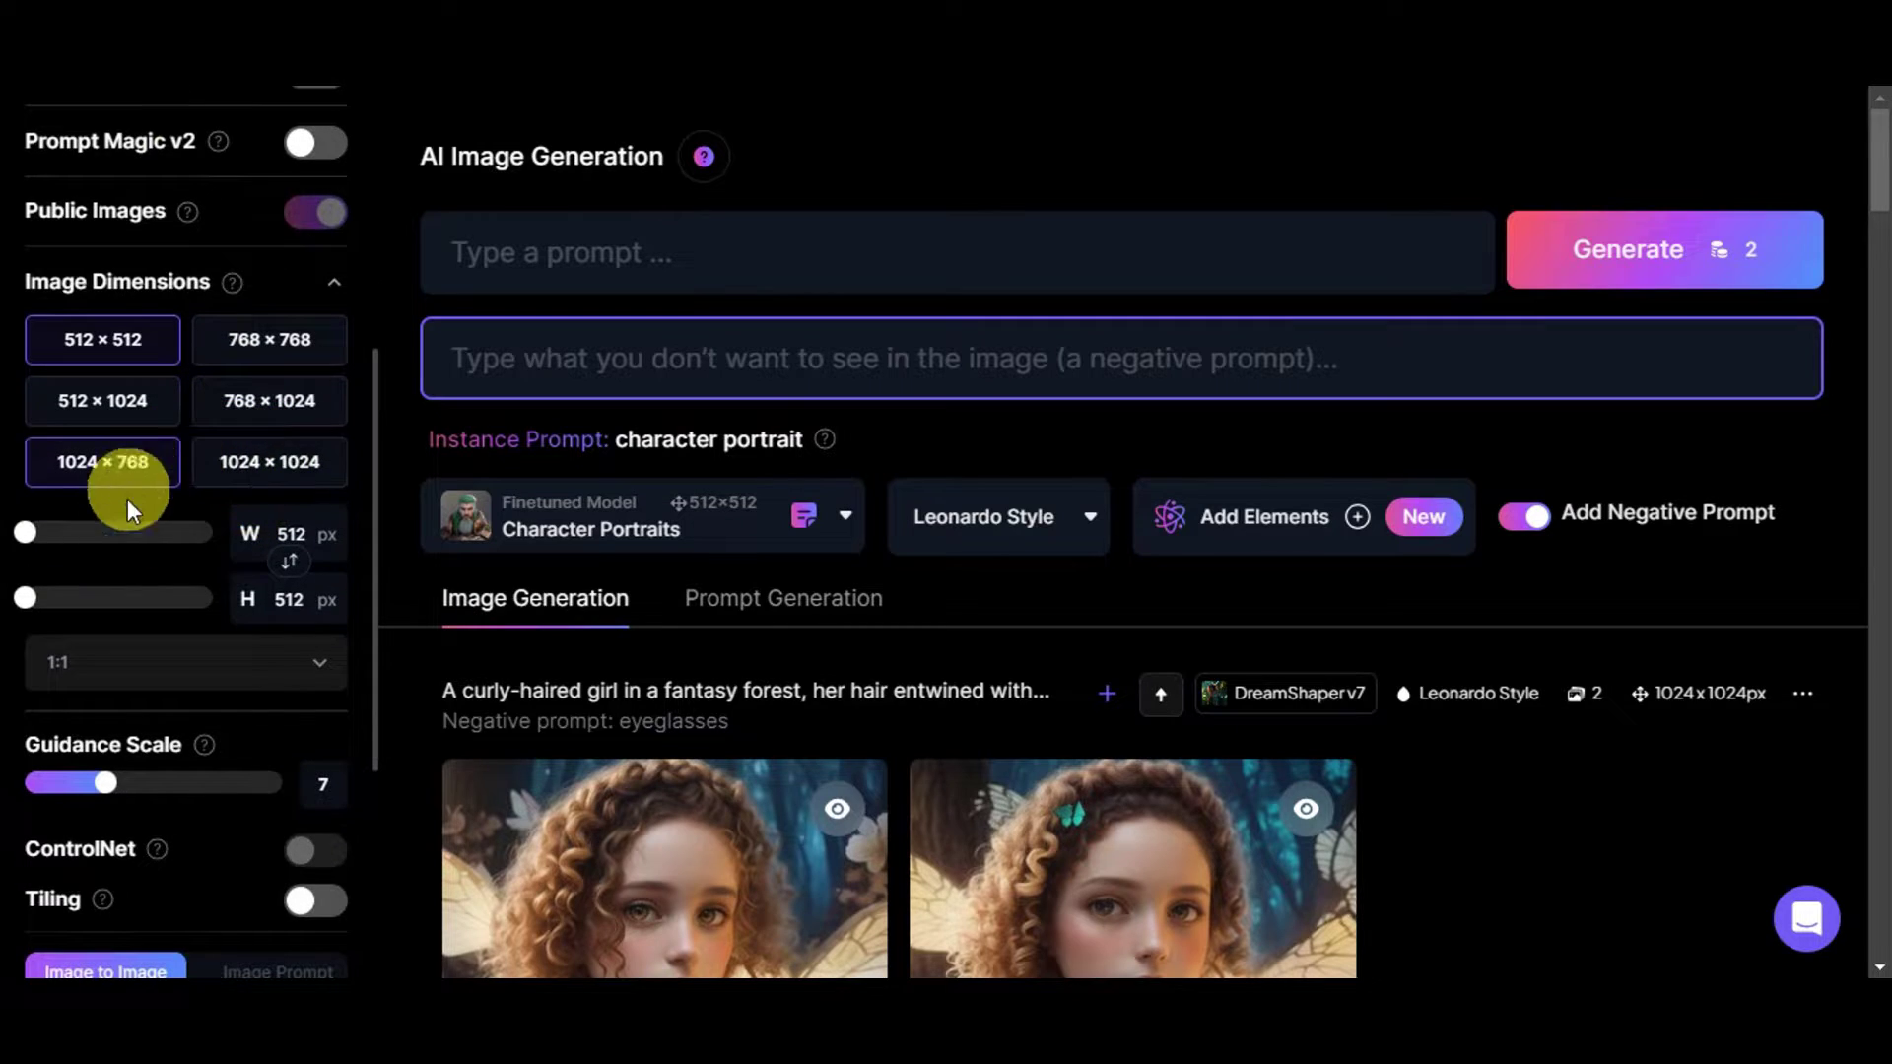
pyautogui.click(227, 660)
pyautogui.click(229, 674)
pyautogui.scroll(-5, 228, 674)
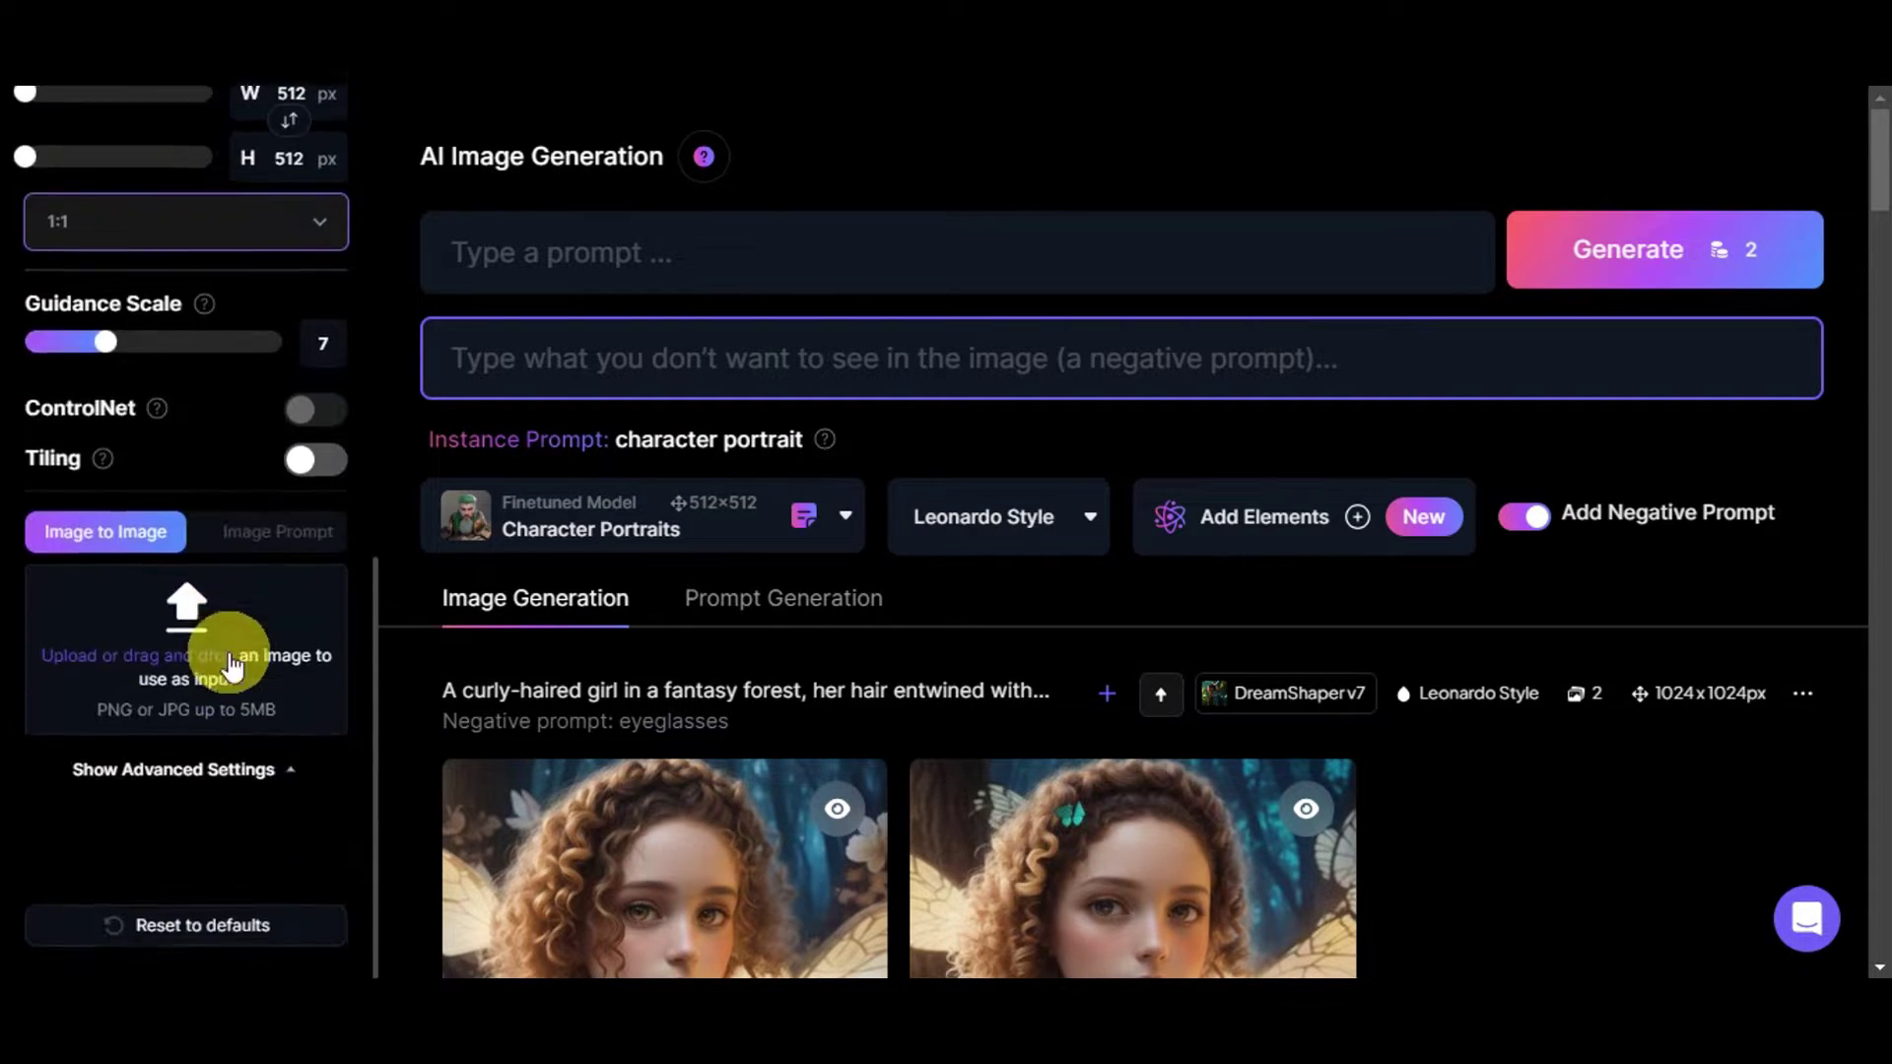
pyautogui.moveTo(208, 309)
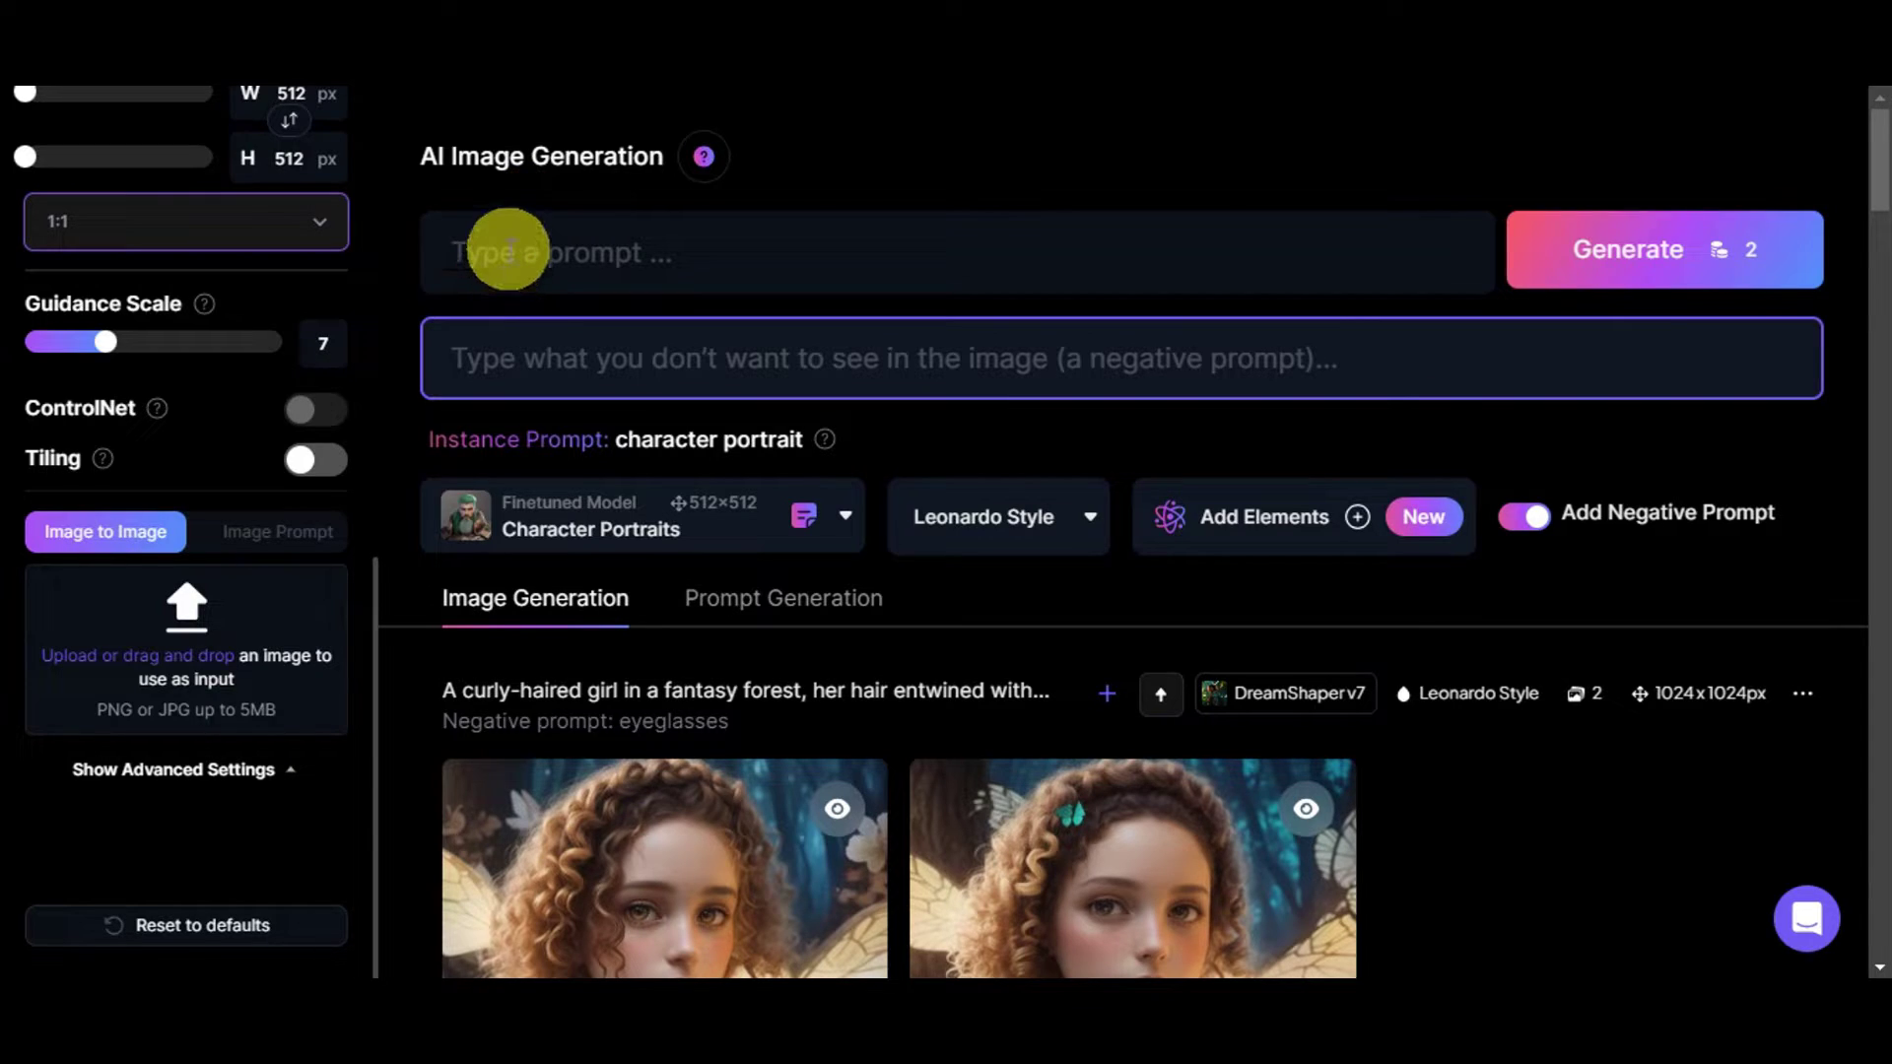
pyautogui.moveTo(158, 402)
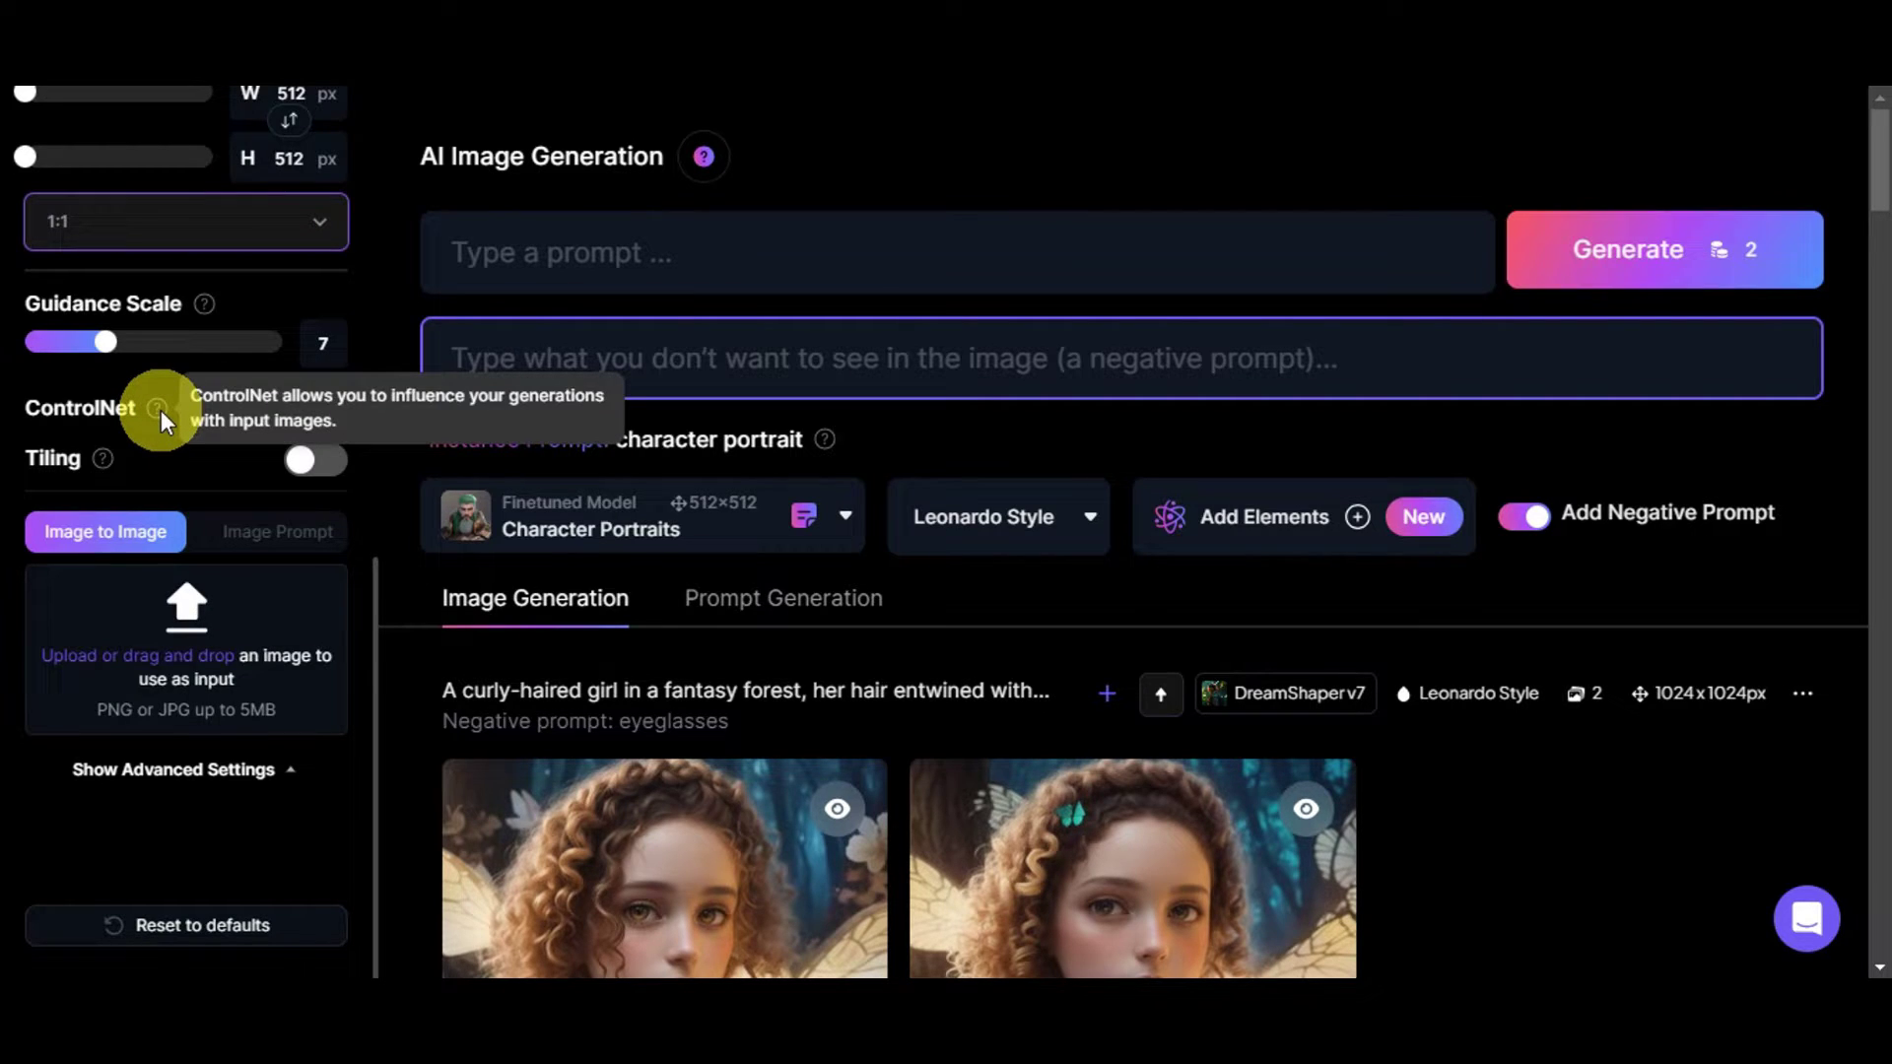
pyautogui.moveTo(100, 458)
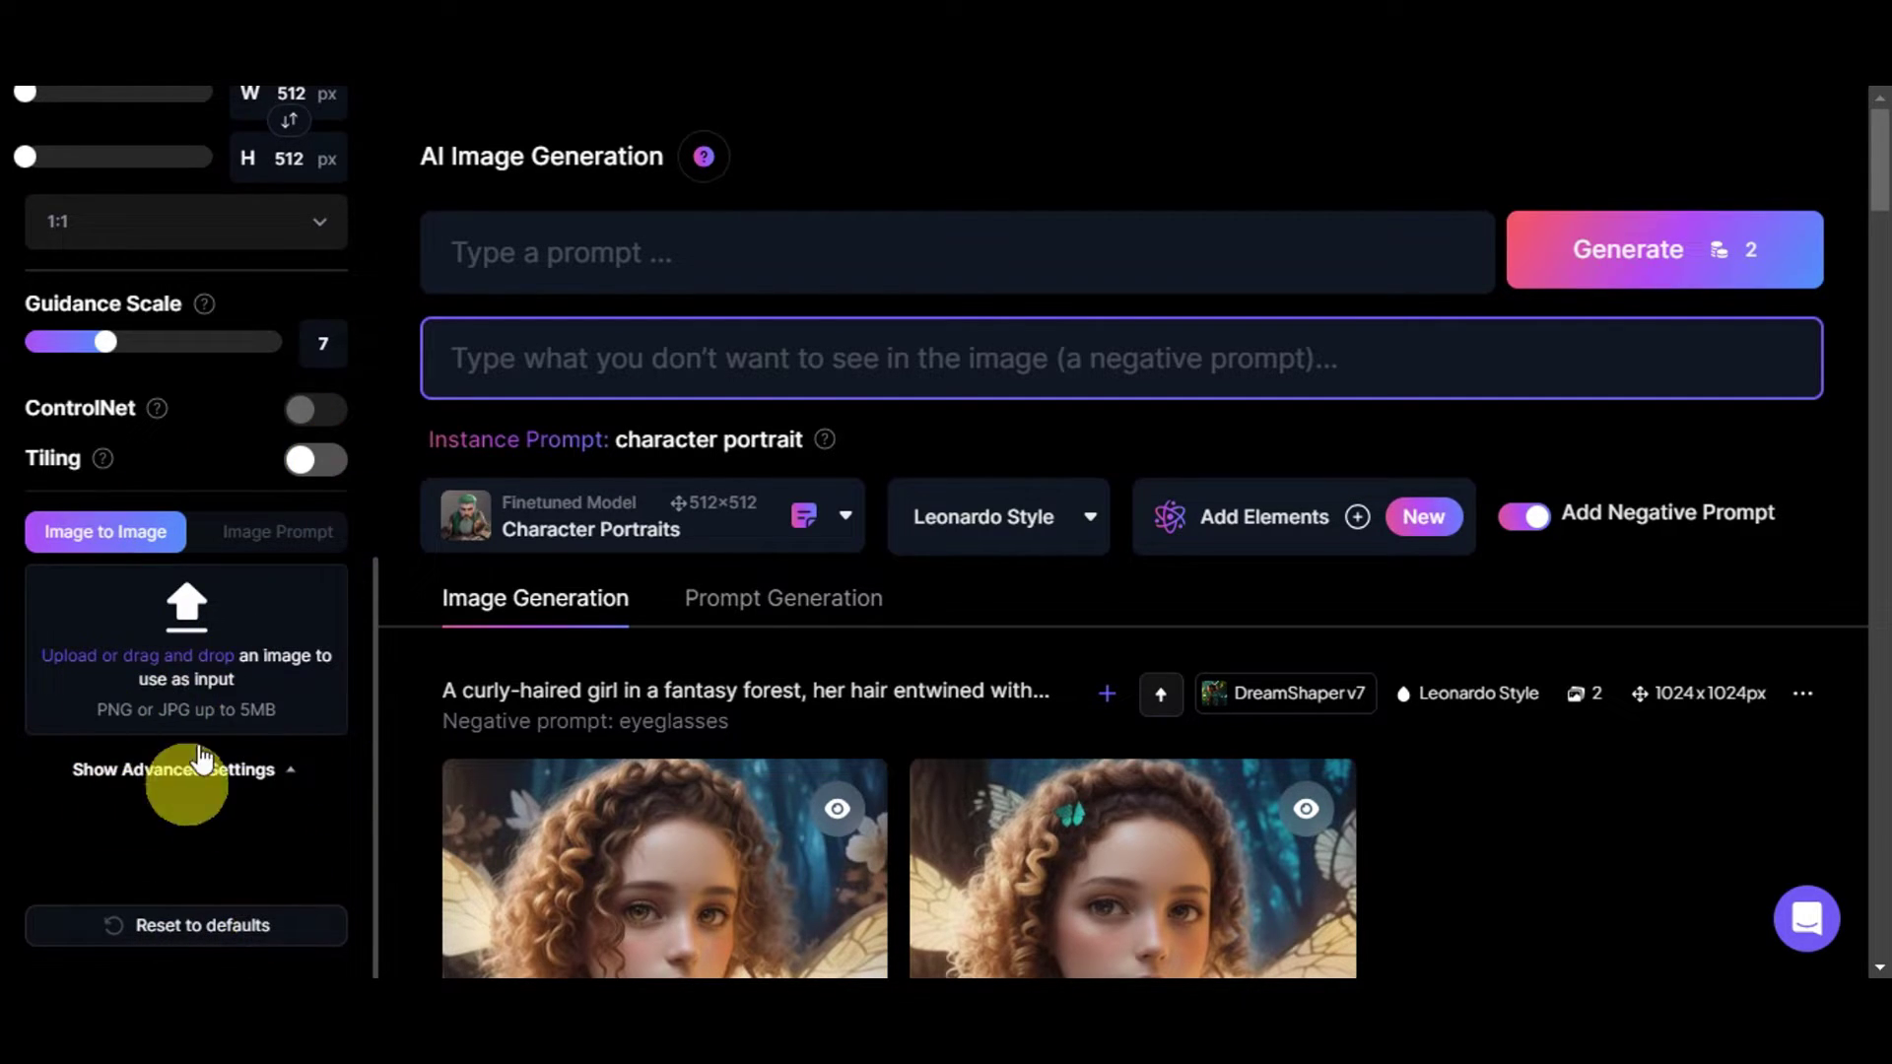
# - Drop the photo of a woman on a pink background into the Image to Image box
pyautogui.moveTo(187, 985); pyautogui.dragTo(205, 607)
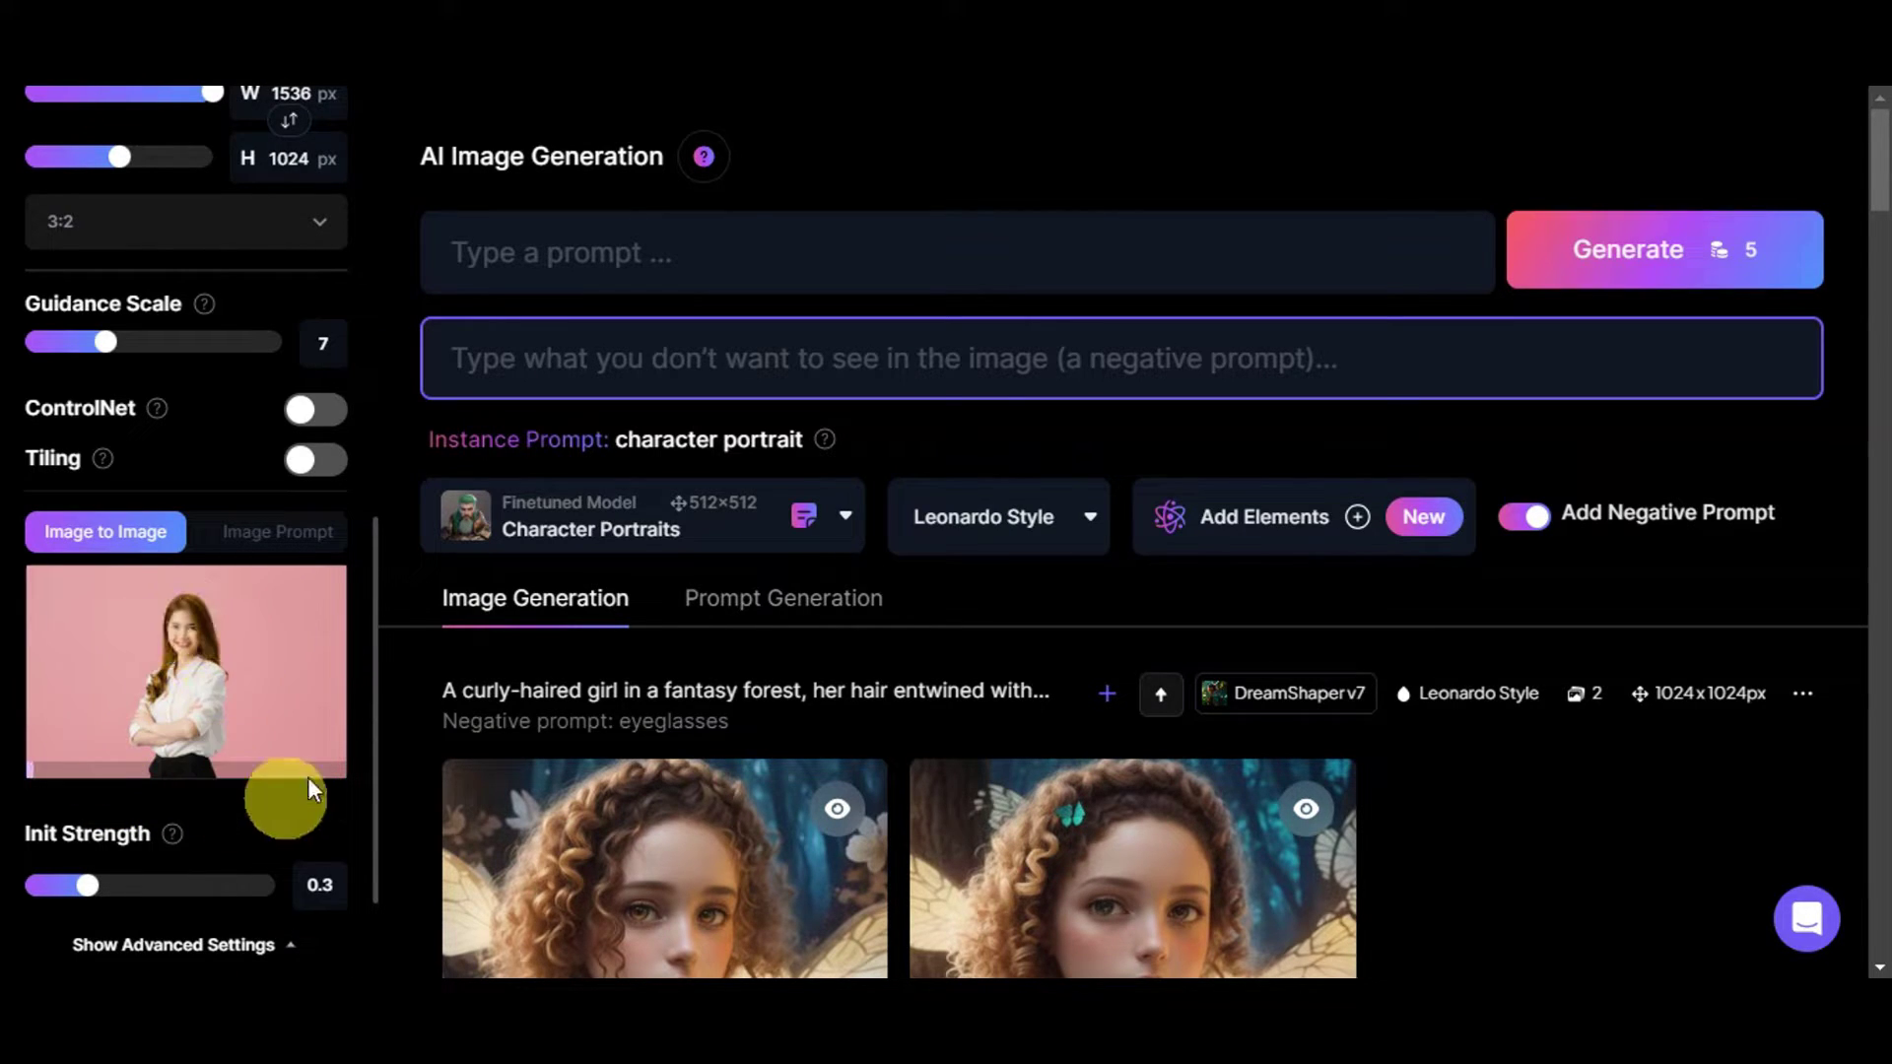
pyautogui.scroll(-2, 321, 646)
pyautogui.scroll(-1, 324, 636)
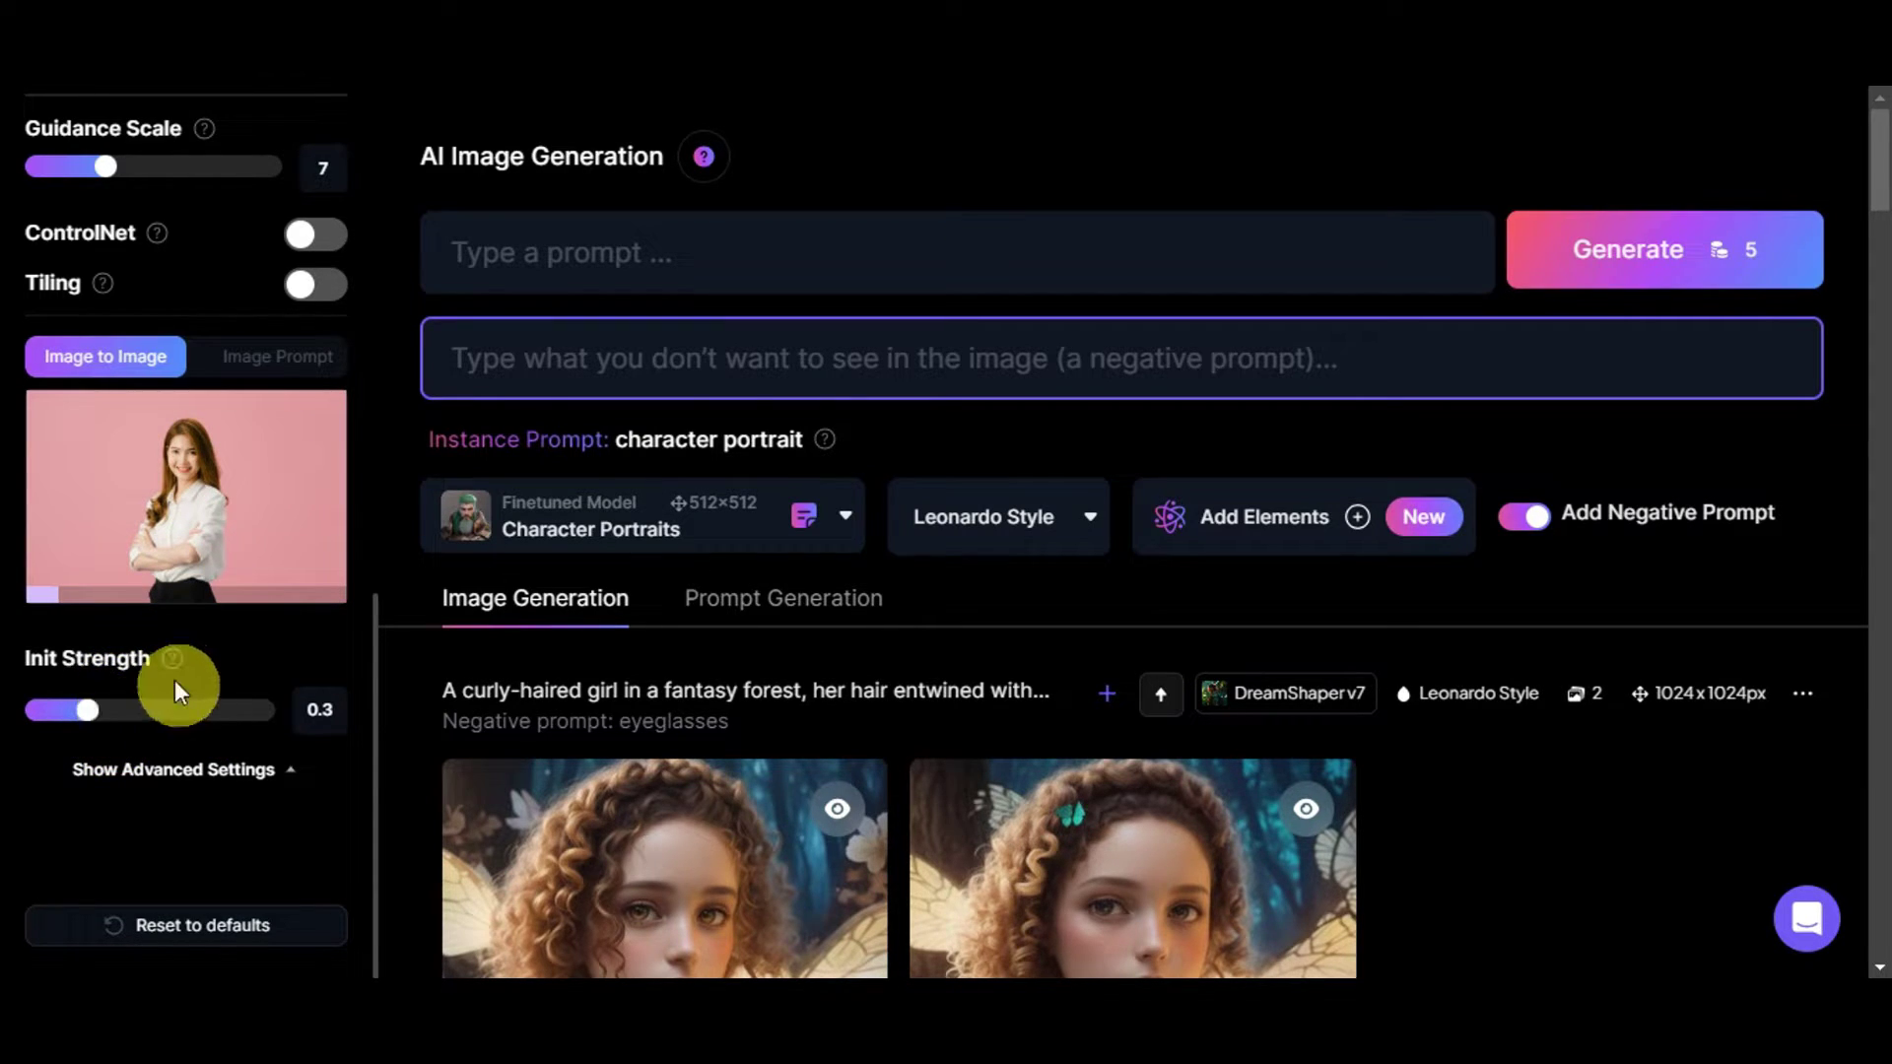
# - Adjust the Init Strength slider to about 0.36
pyautogui.moveTo(169, 660)
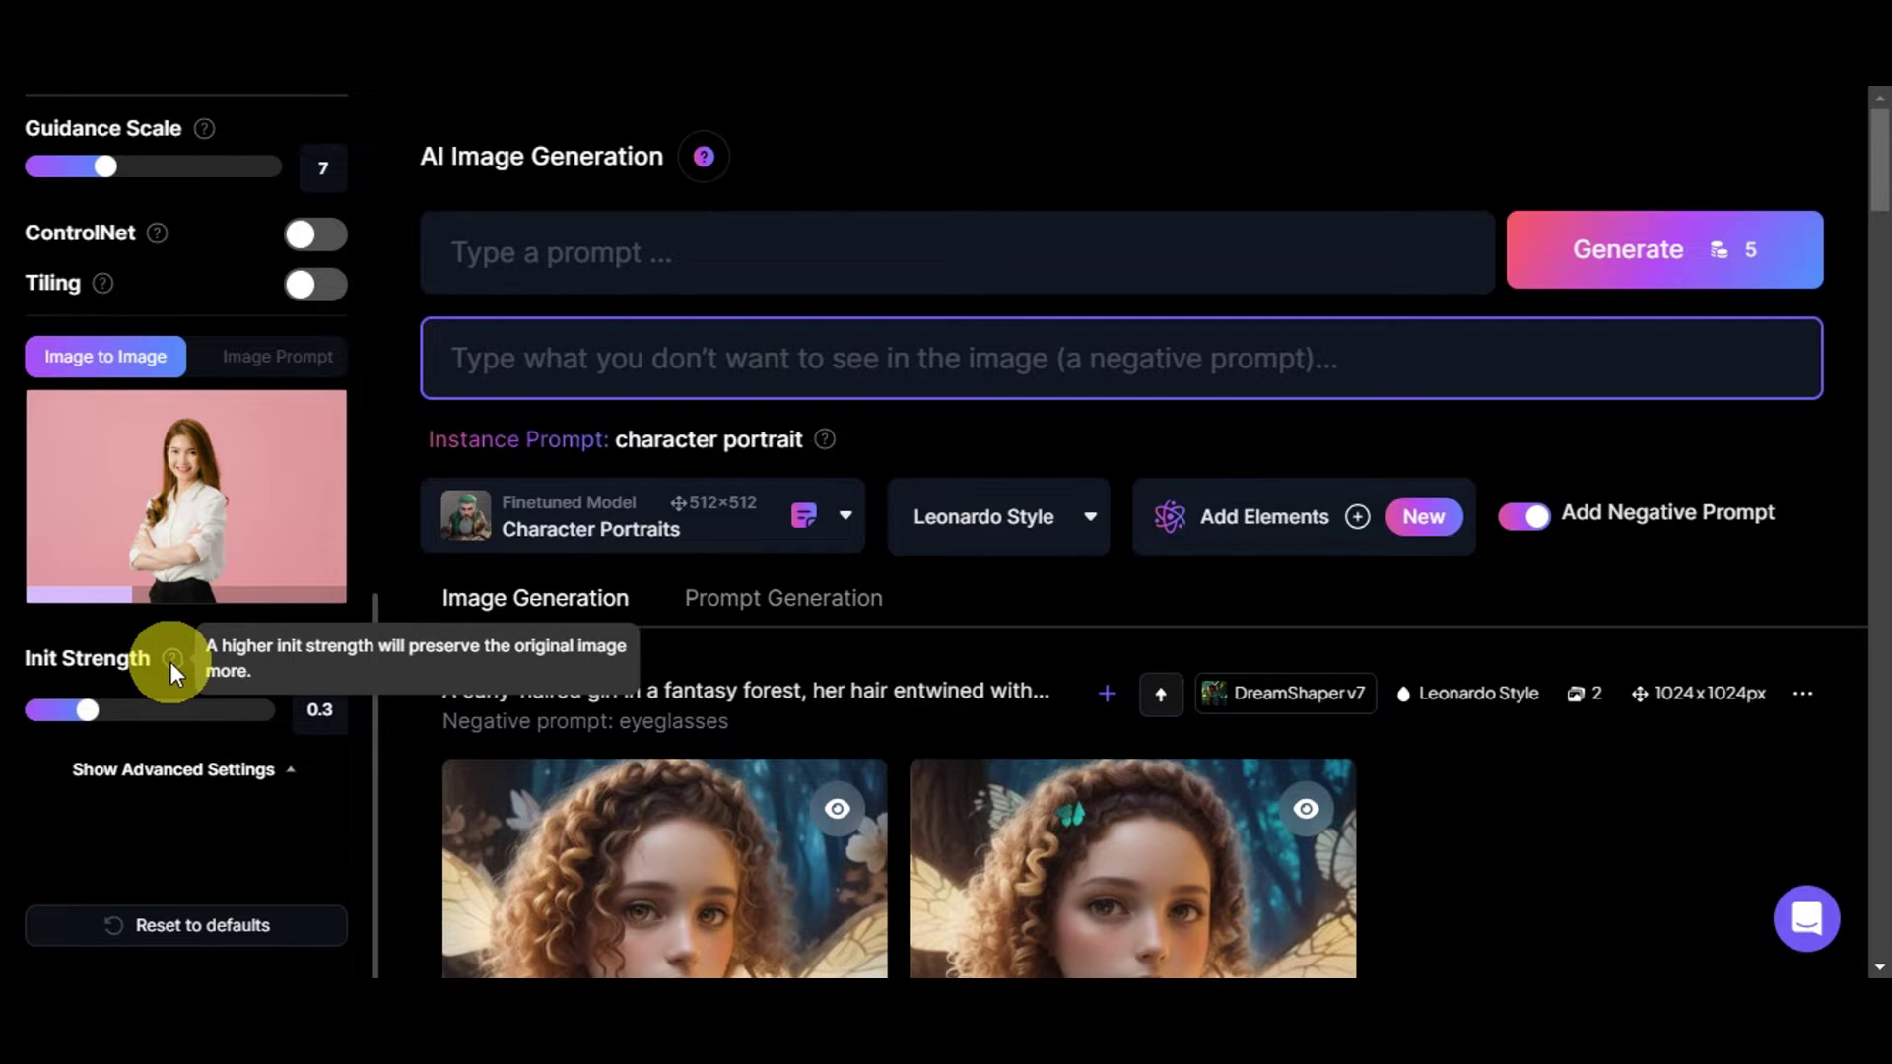
pyautogui.moveTo(88, 710); pyautogui.dragTo(213, 712)
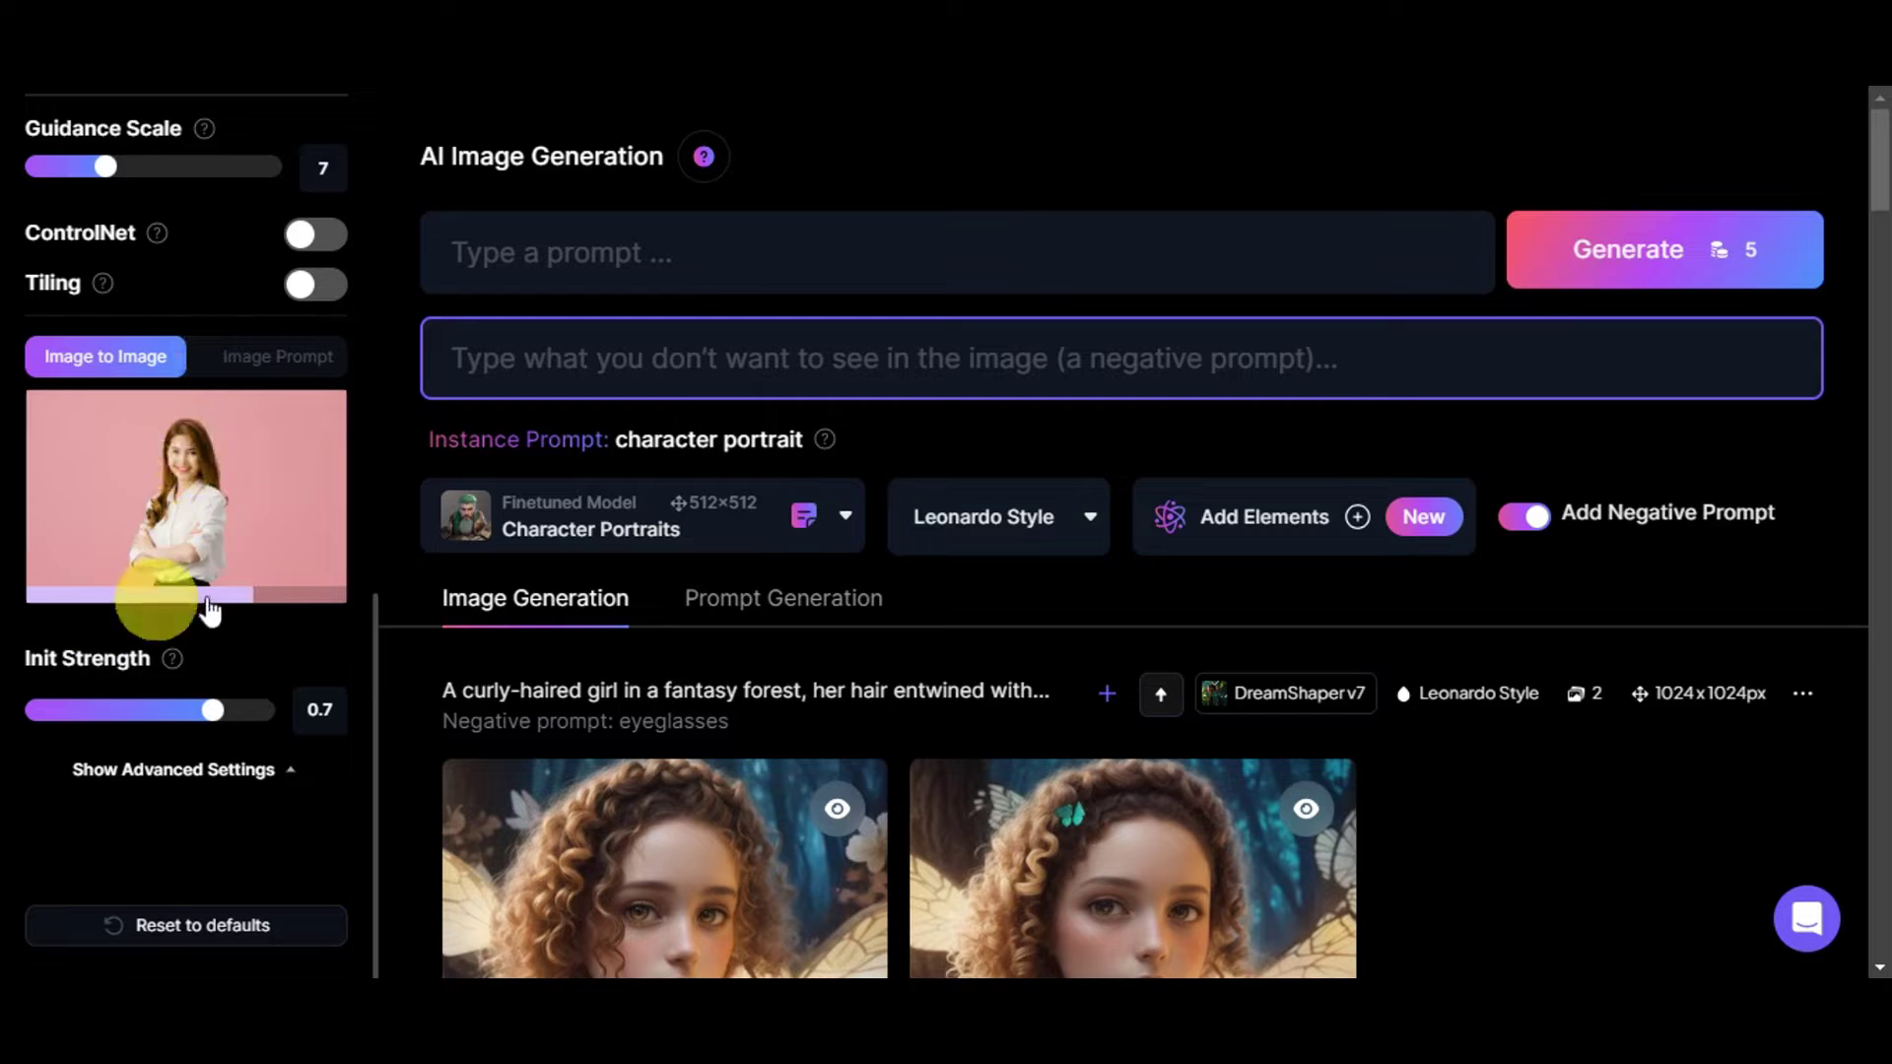
pyautogui.moveTo(209, 709); pyautogui.dragTo(122, 727)
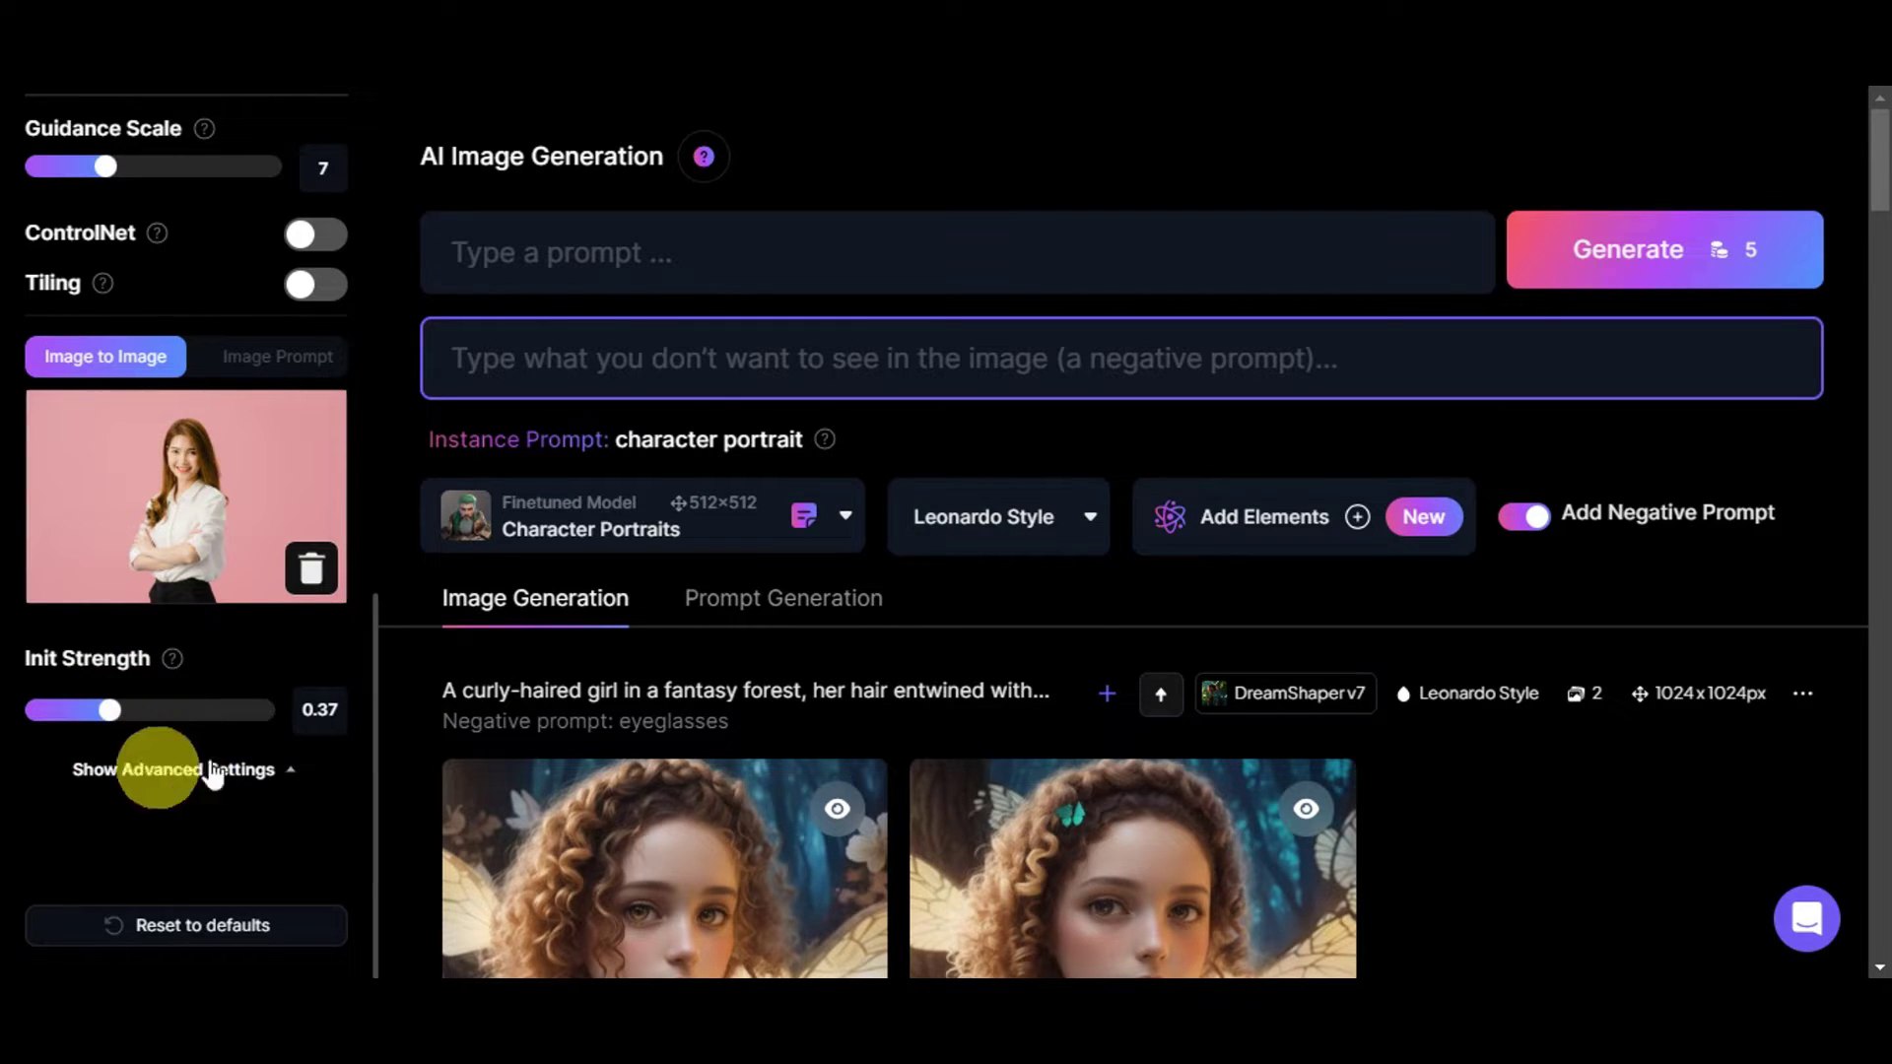
pyautogui.moveTo(108, 729); pyautogui.dragTo(105, 732)
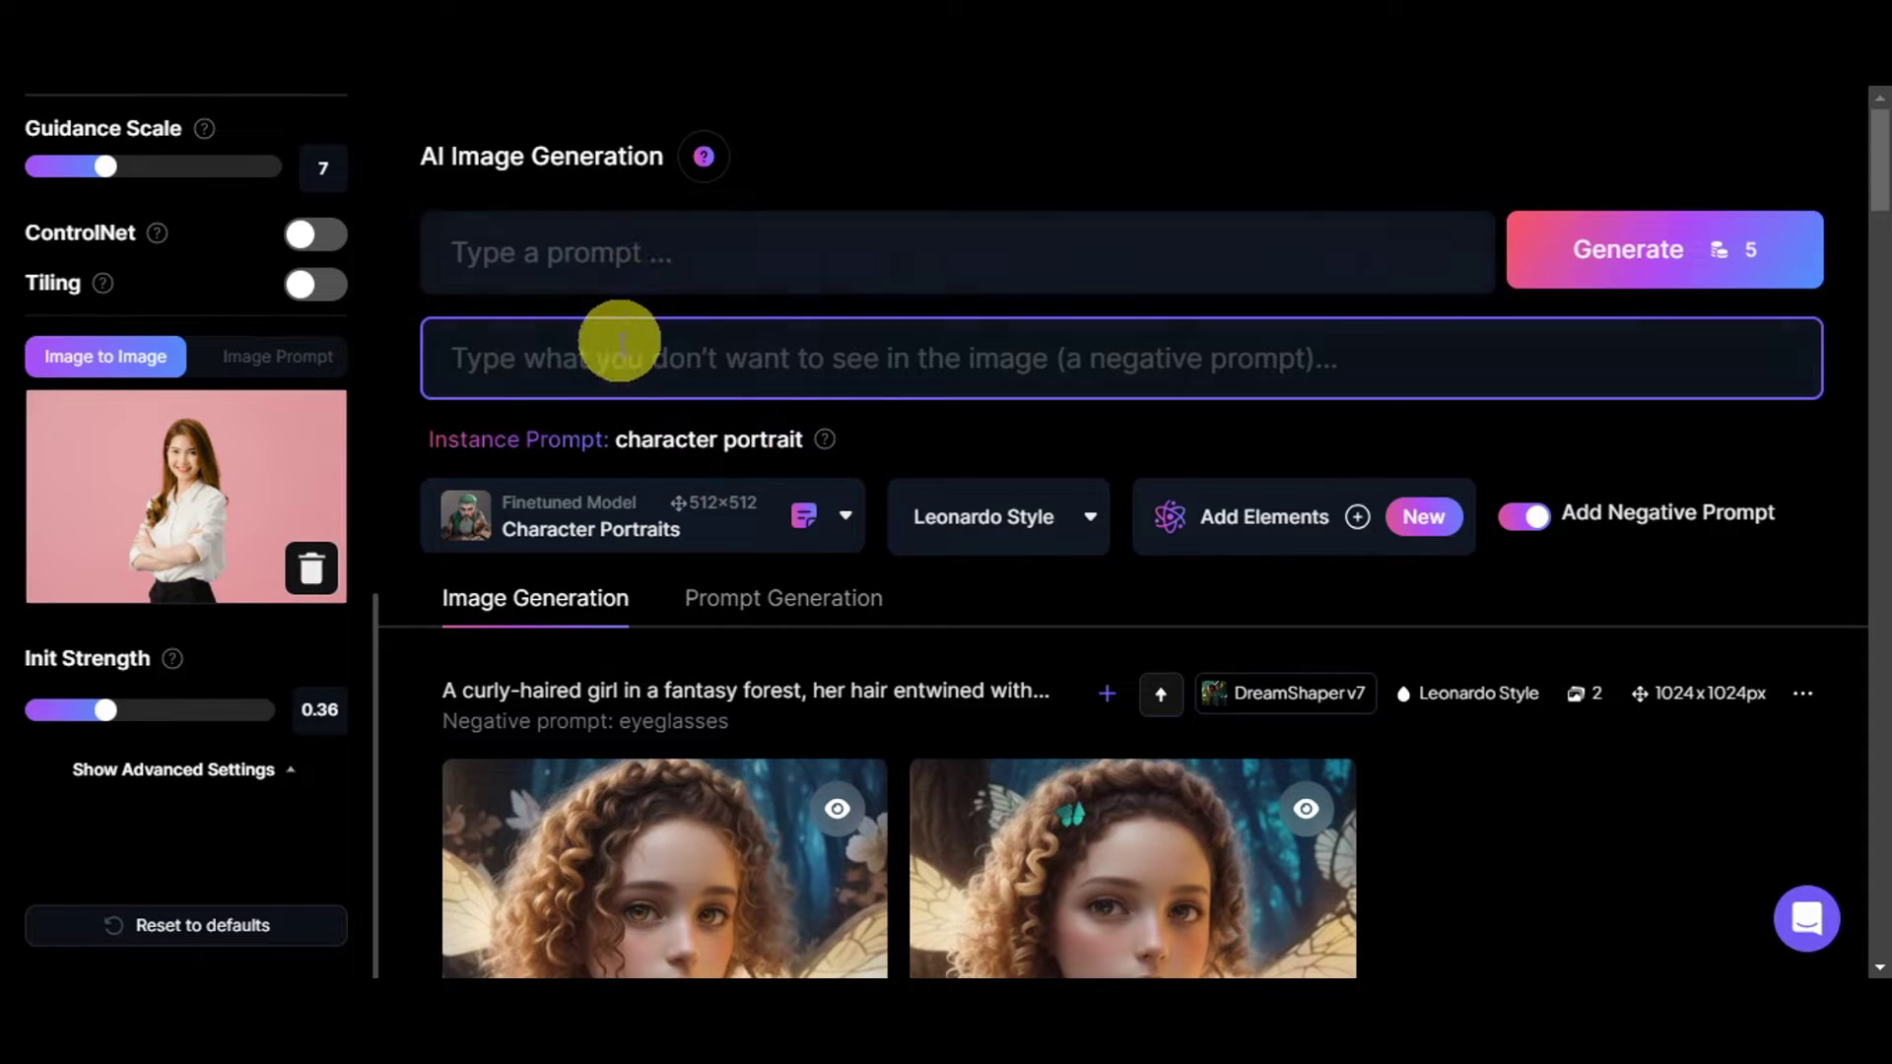
# - Paste the character-portrait girl-by-a-majestic-waterfall prompt, disable the negative prompt, and generate
pyautogui.moveTo(824, 440)
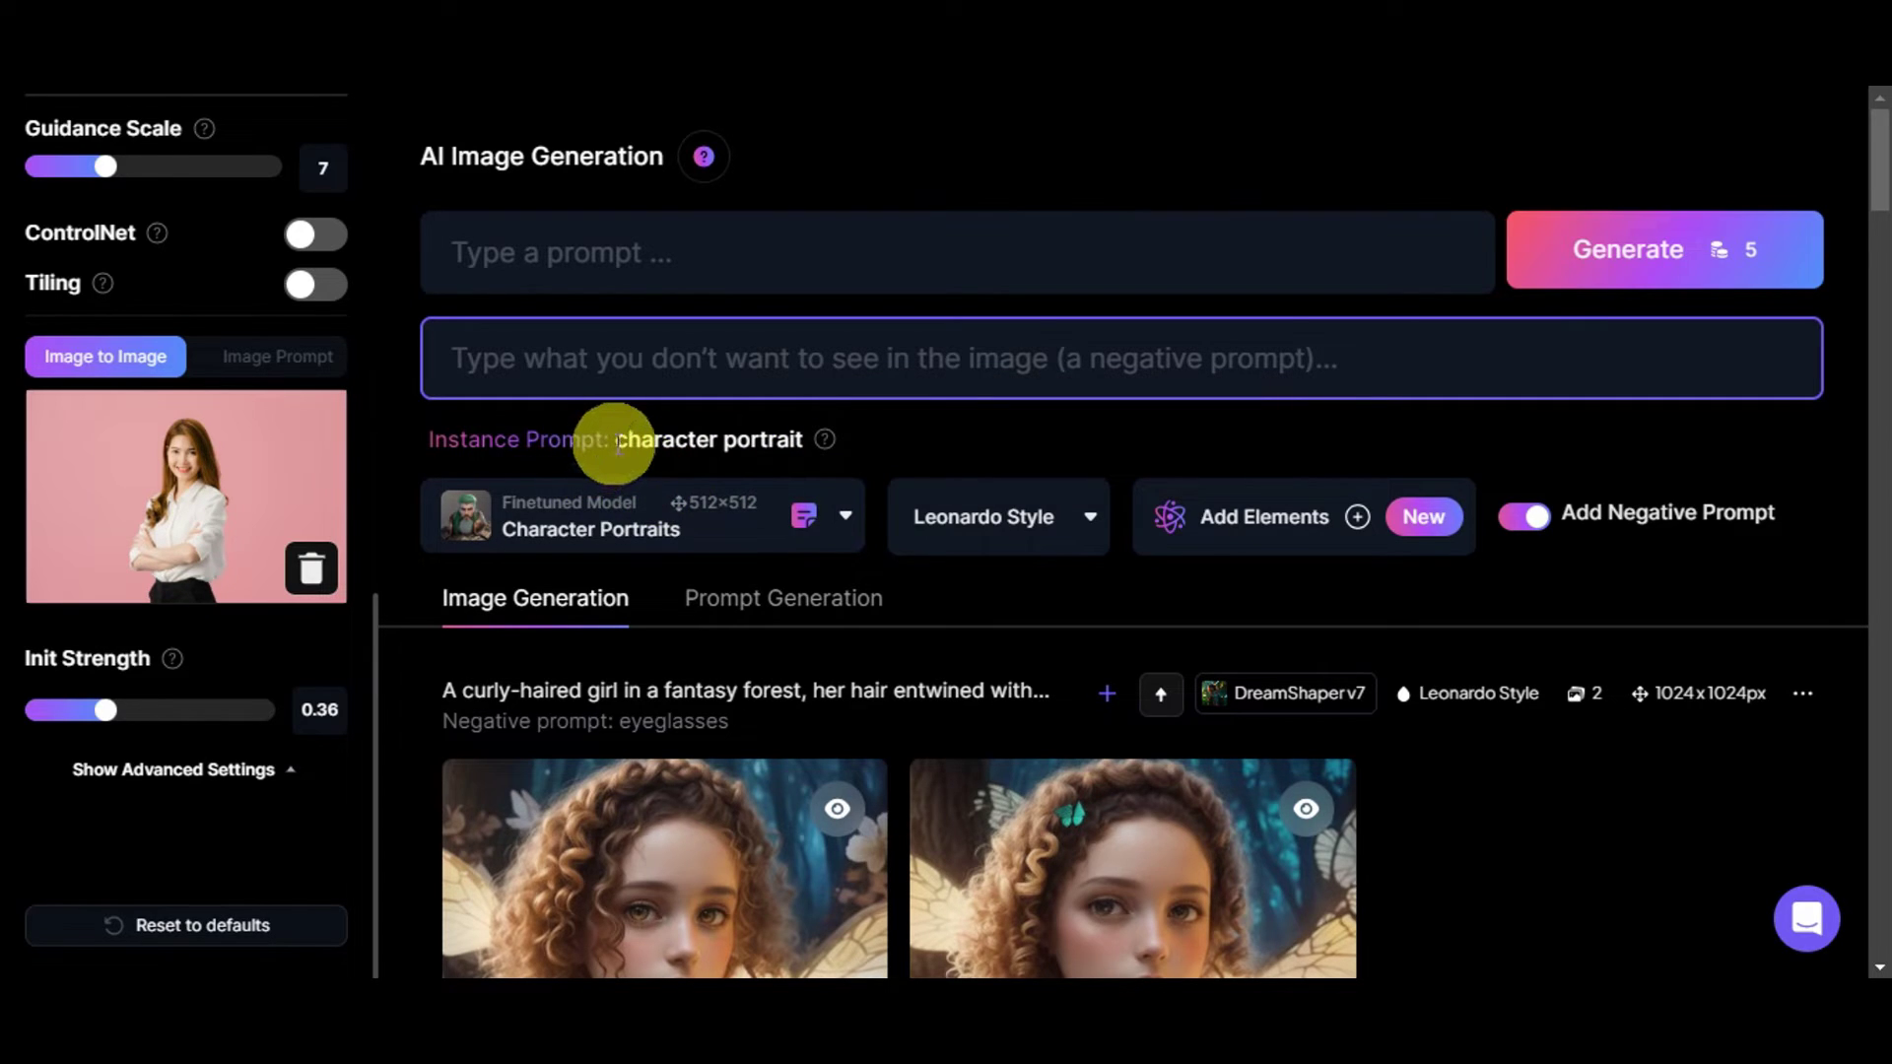
pyautogui.moveTo(616, 443); pyautogui.dragTo(430, 440)
pyautogui.tripleClick(798, 437)
pyautogui.rightClick(789, 433)
pyautogui.click(857, 456)
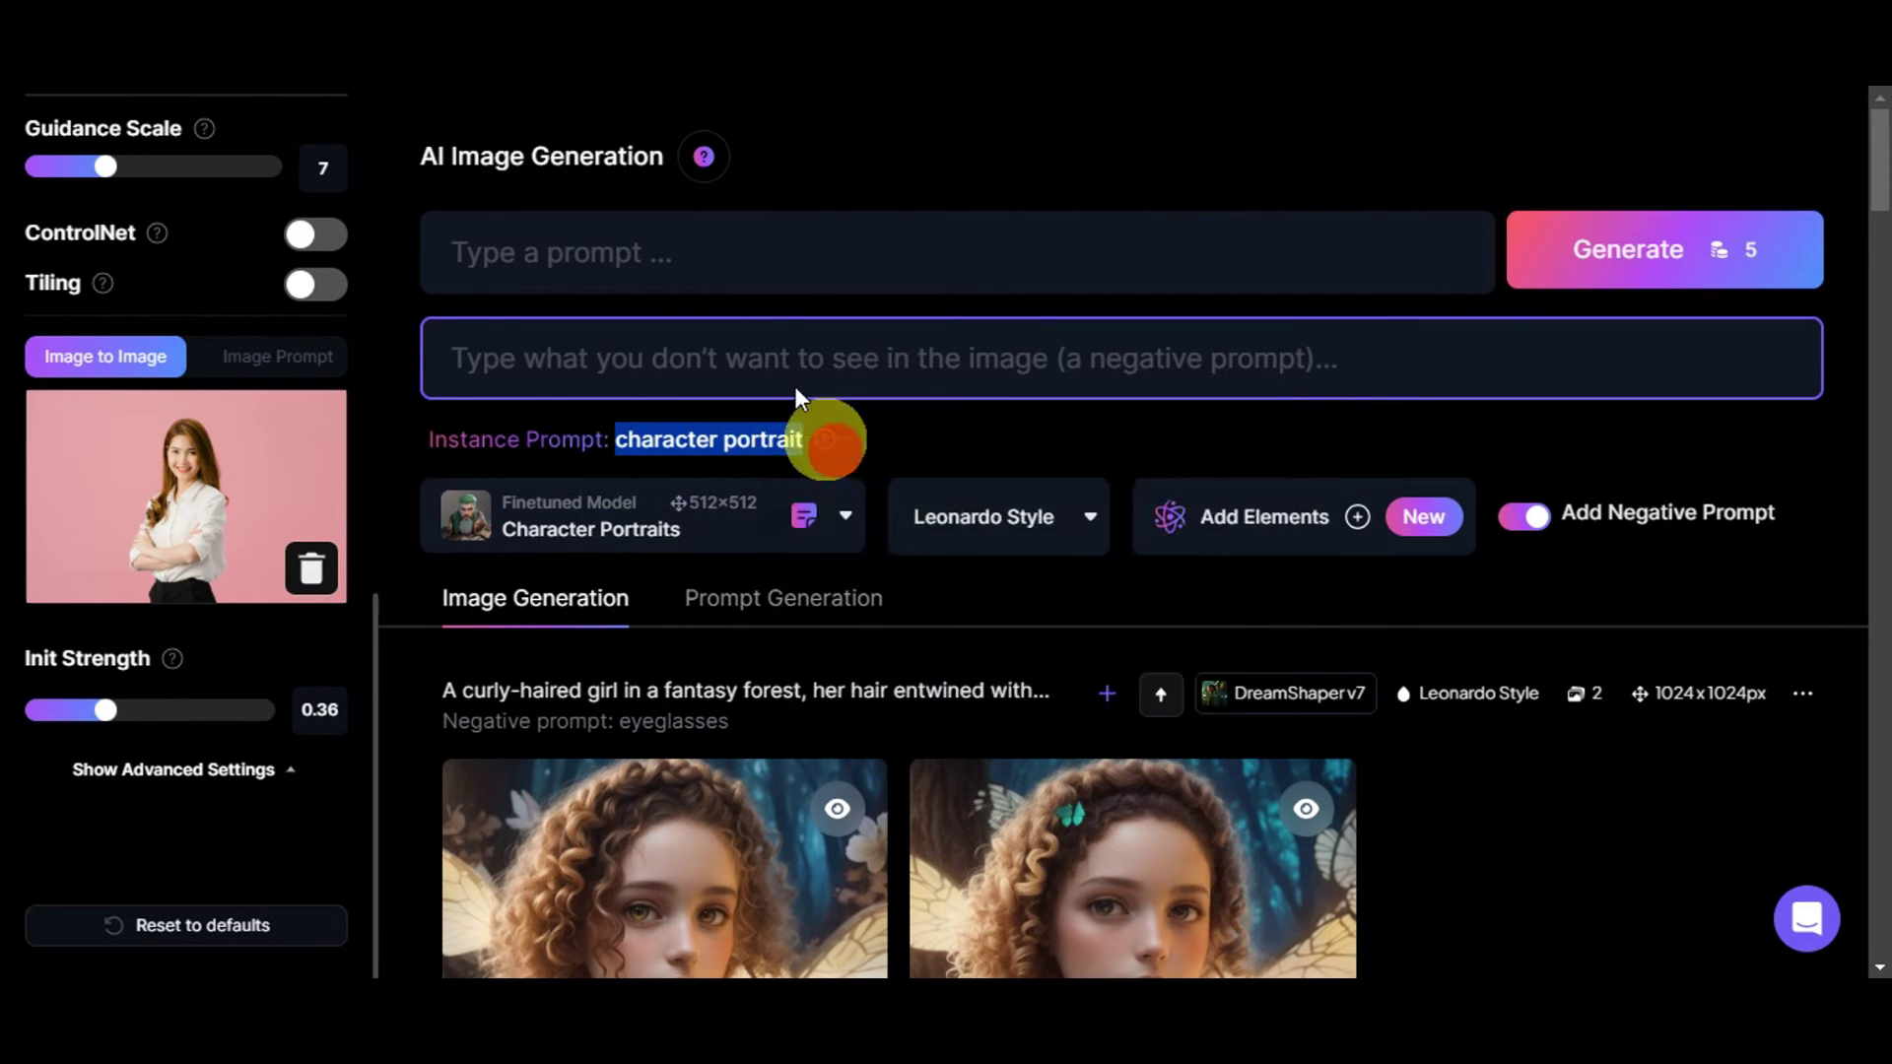
pyautogui.rightClick(717, 288)
pyautogui.click(803, 505)
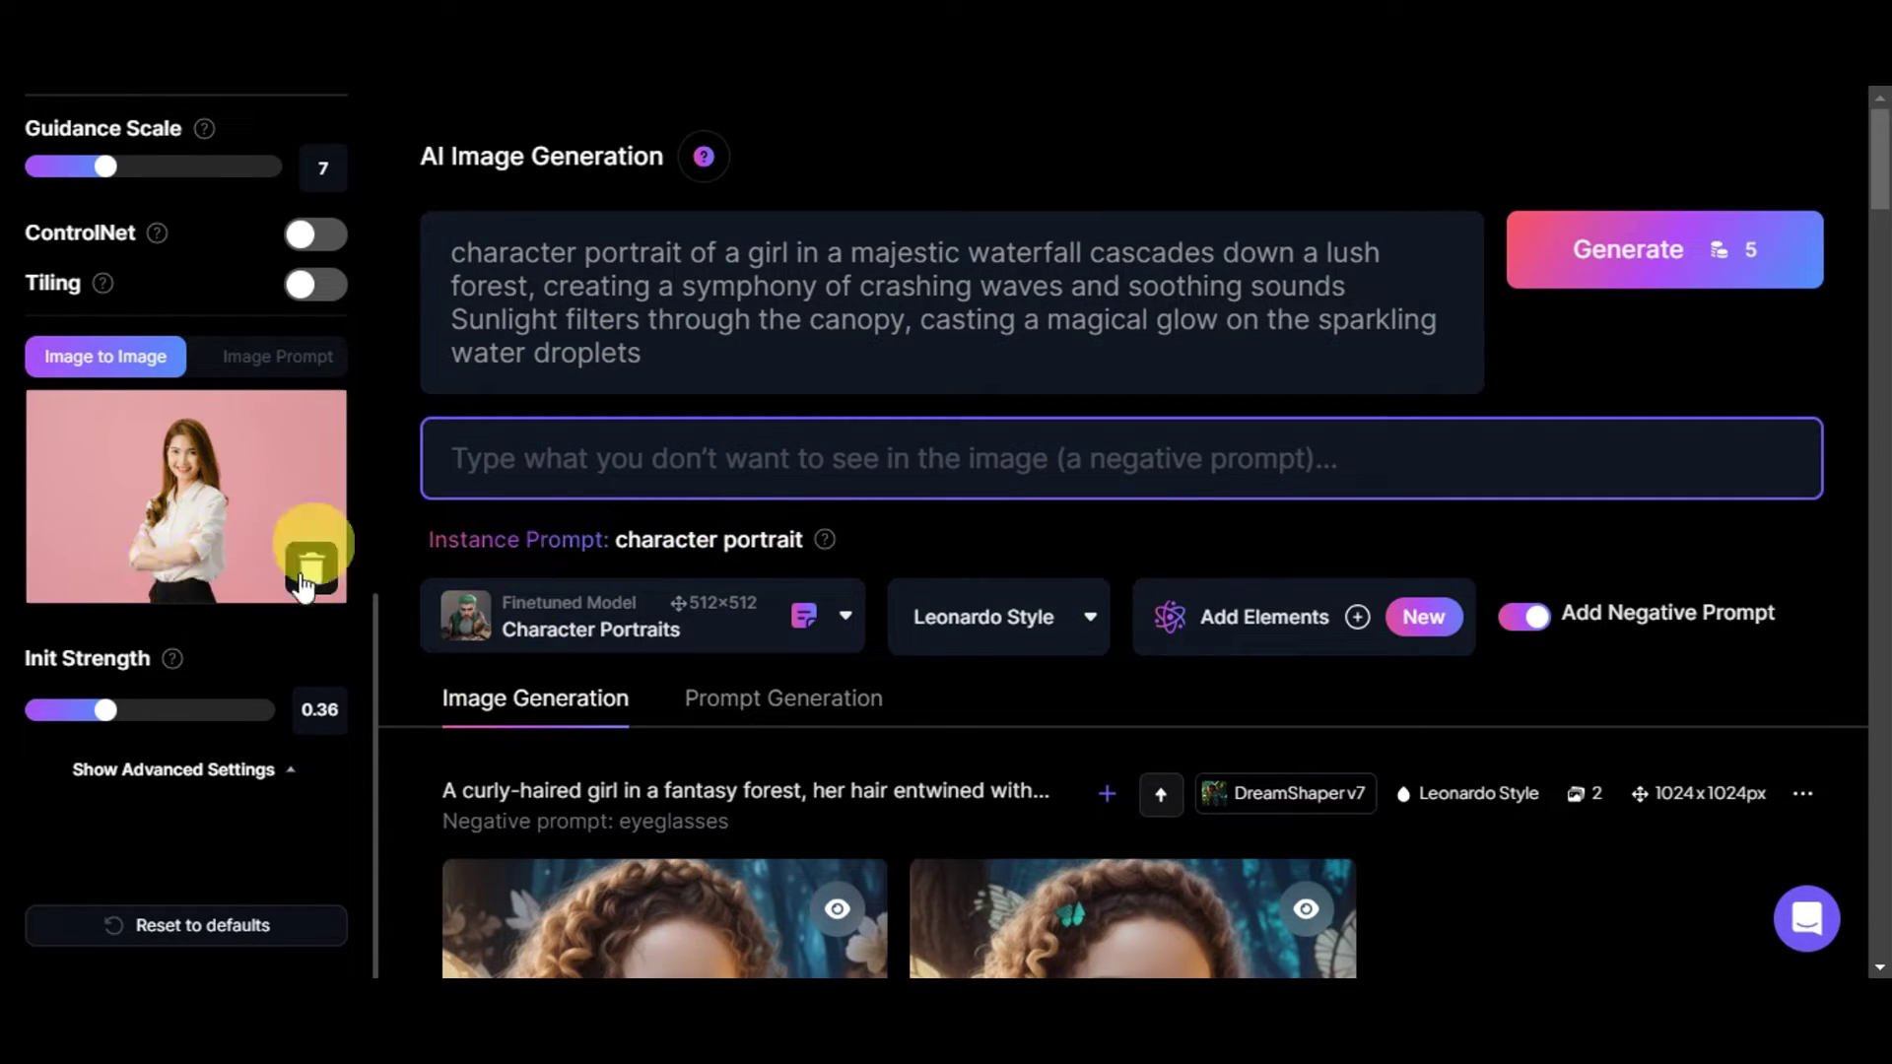
pyautogui.click(1527, 619)
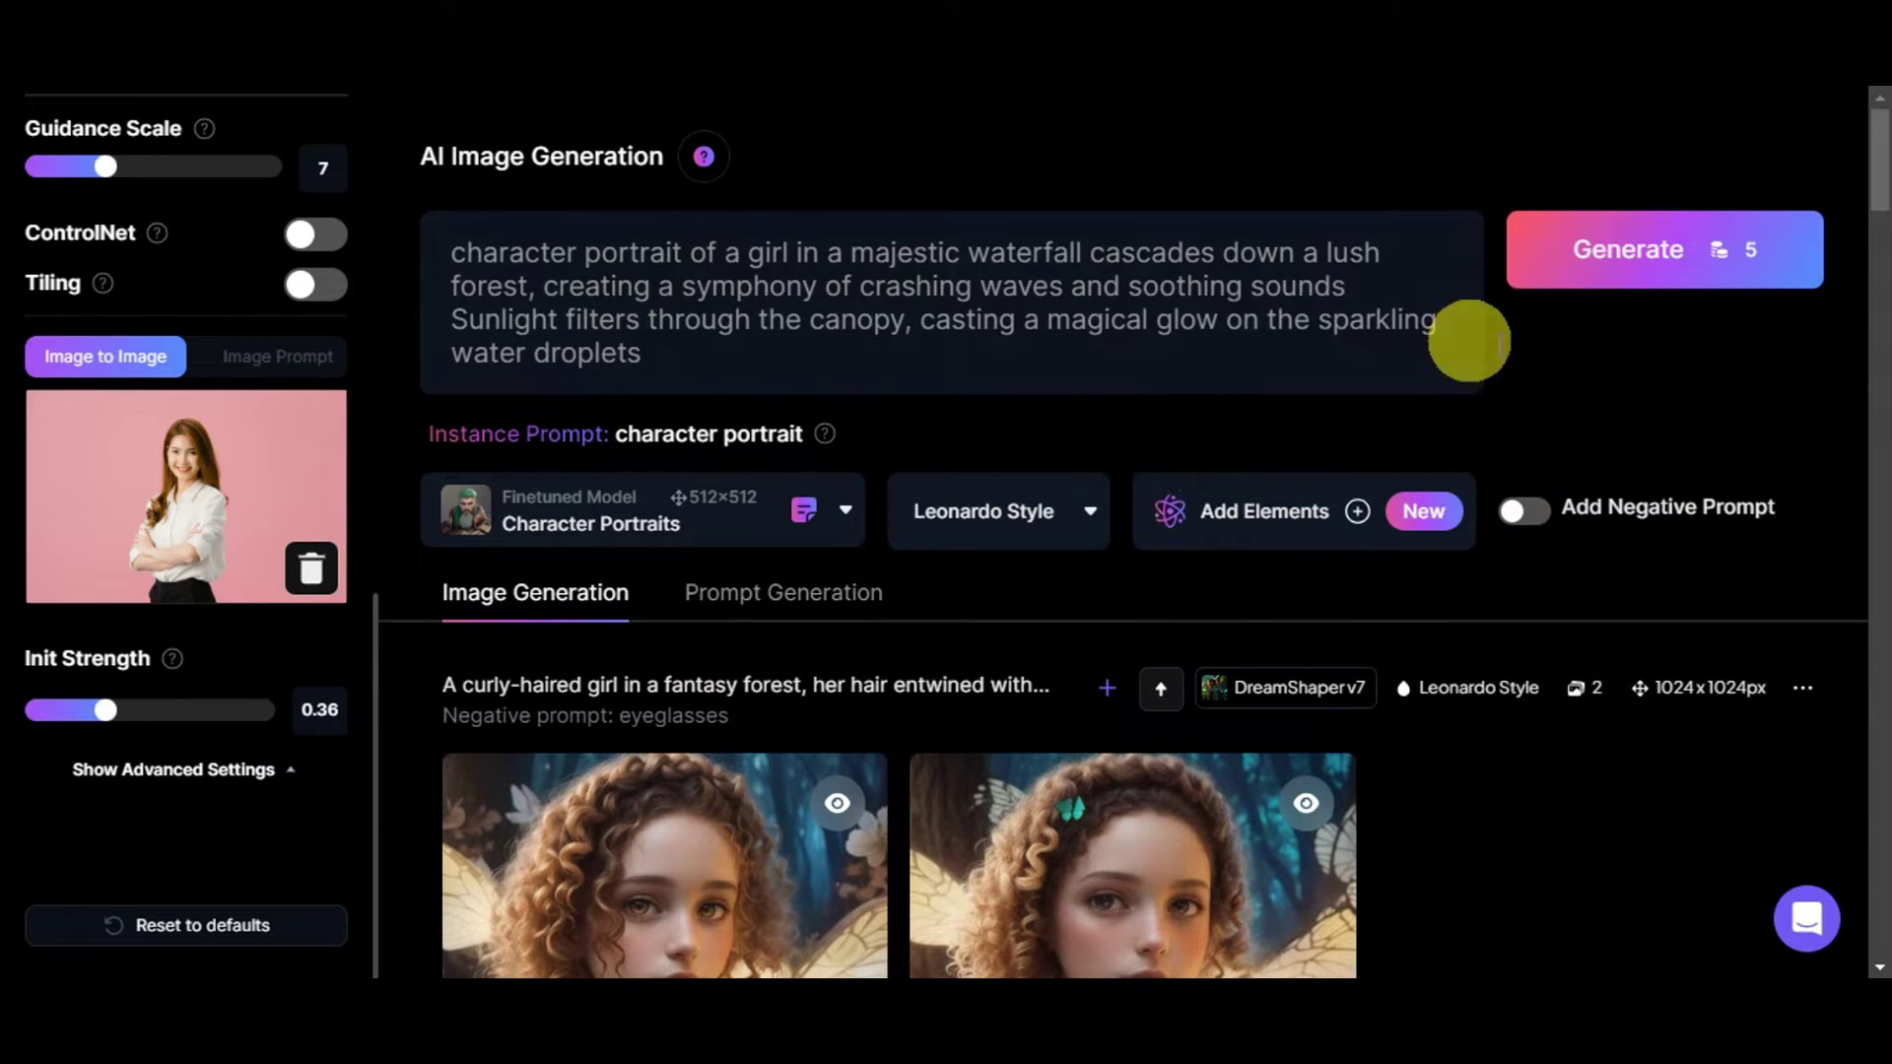
pyautogui.click(1680, 283)
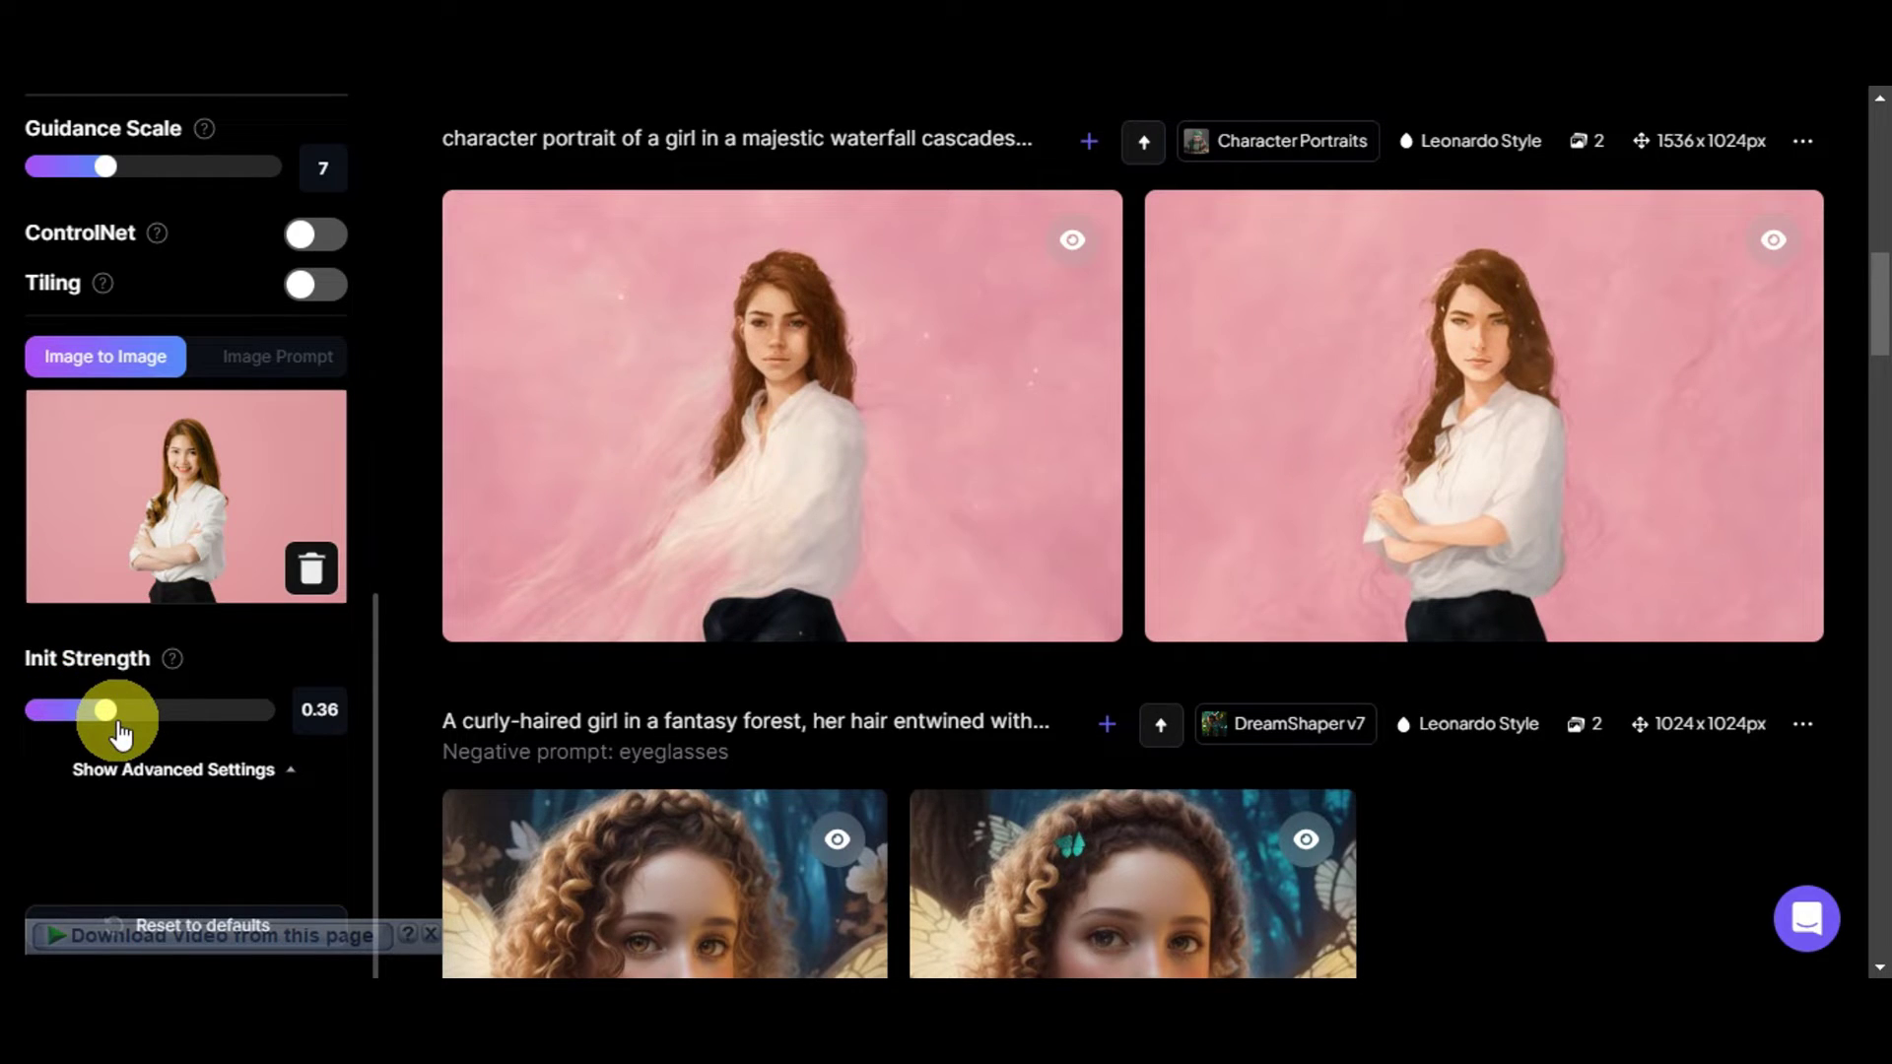
# - Lower the Init Strength to 0.32
pyautogui.moveTo(116, 725); pyautogui.dragTo(94, 724)
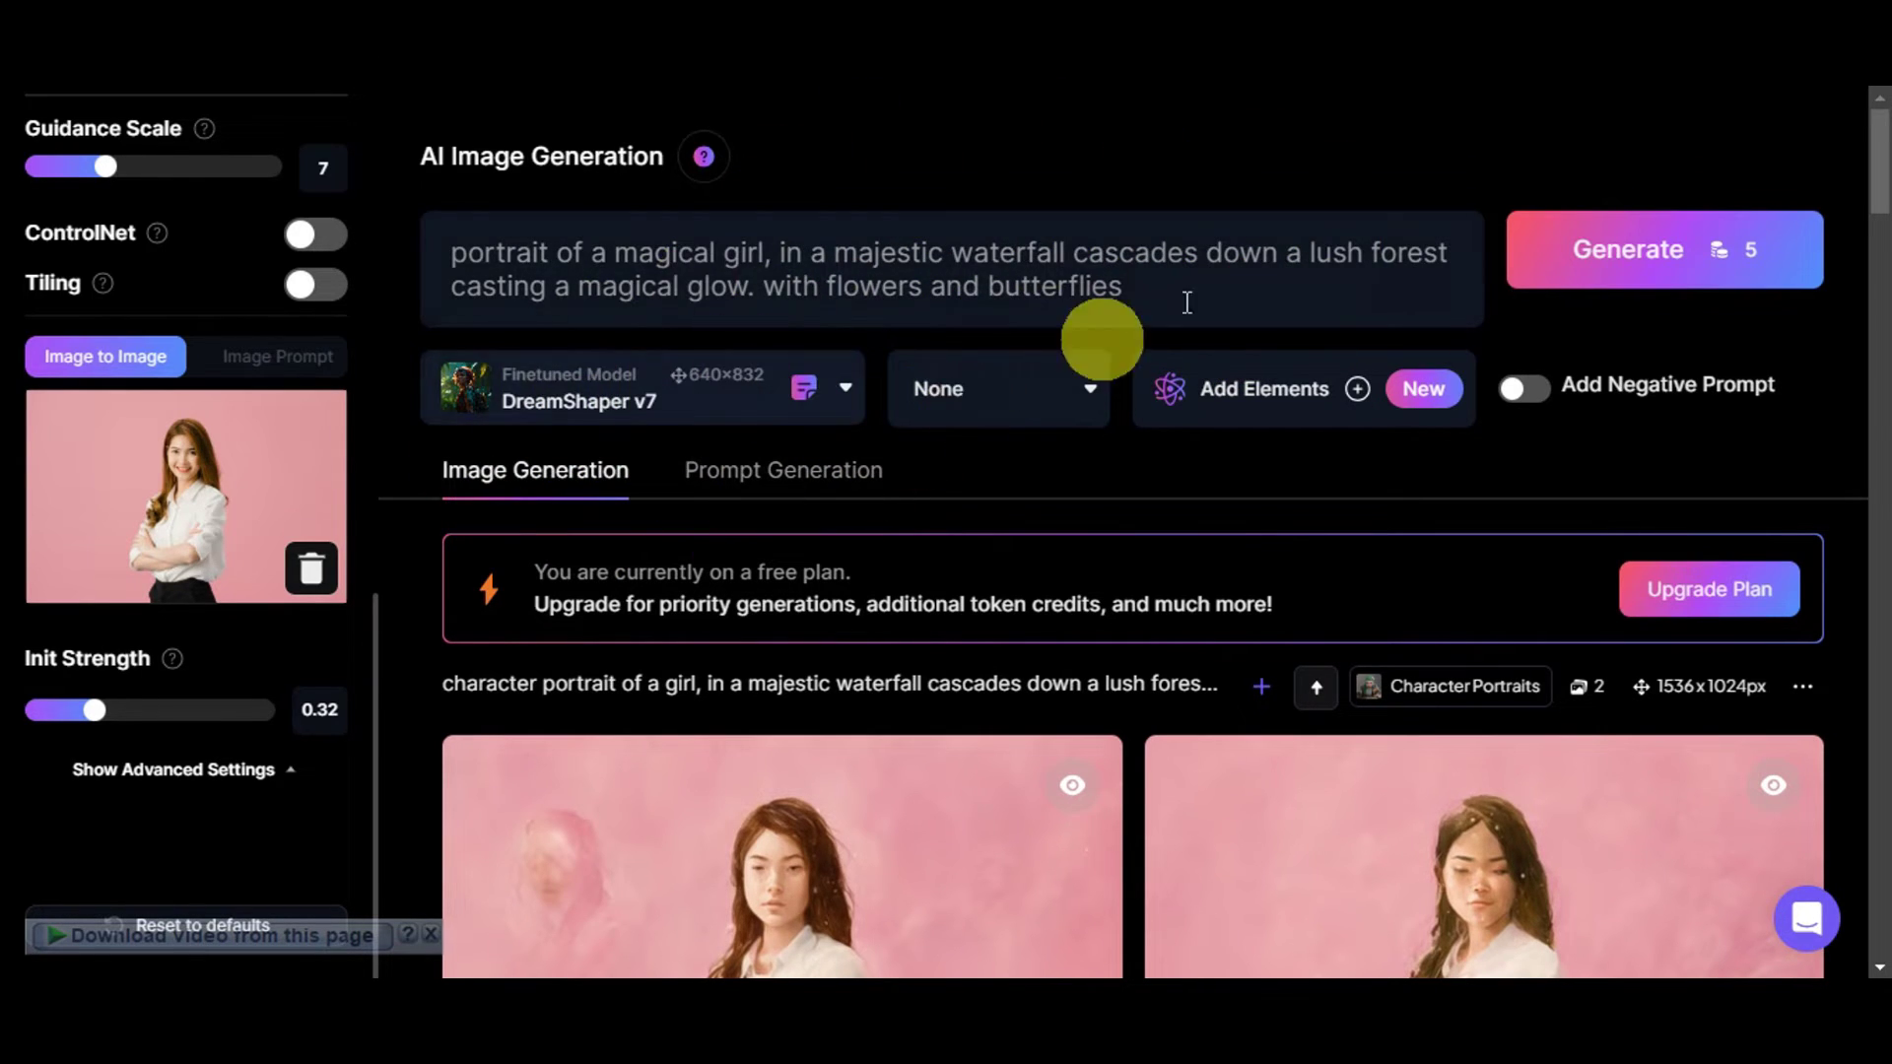
# - Generate two DreamShaper v7 magical-girl waterfall portraits with butterflies and review the results
pyautogui.click(1624, 264)
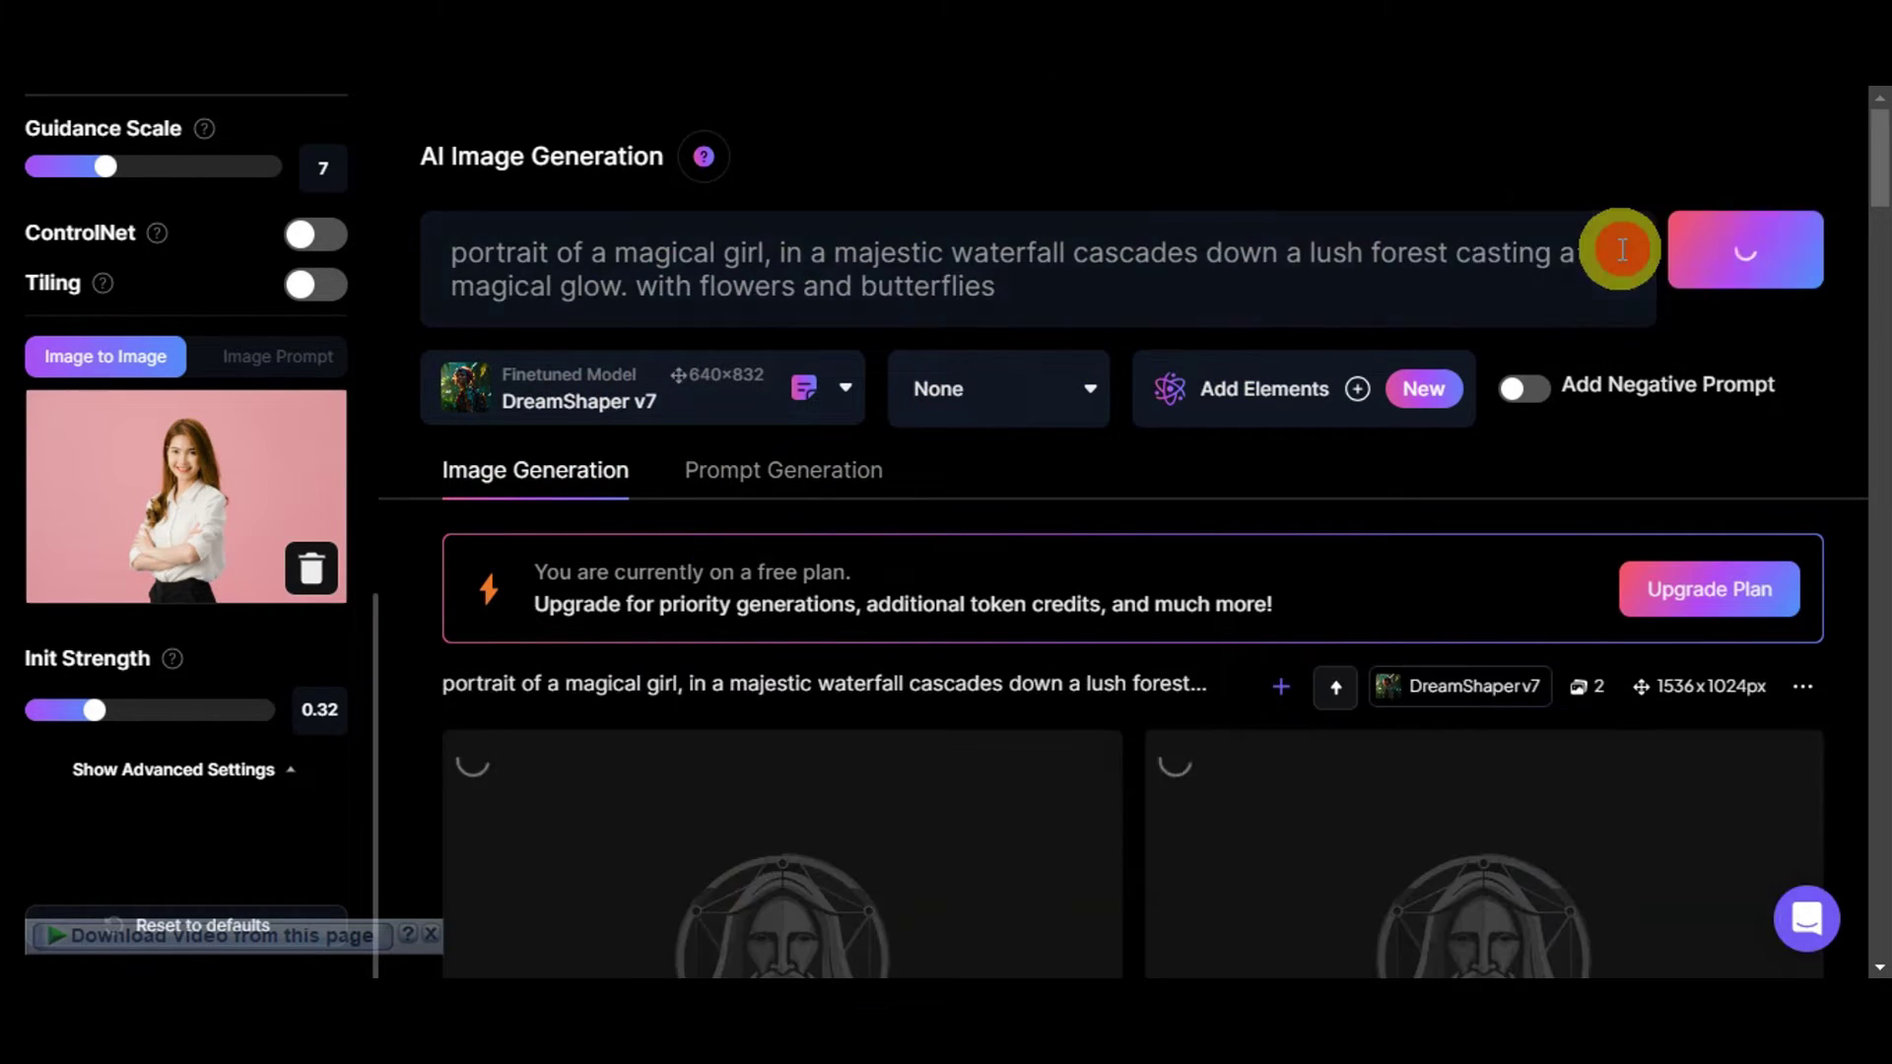
pyautogui.scroll(-4, 549, 785)
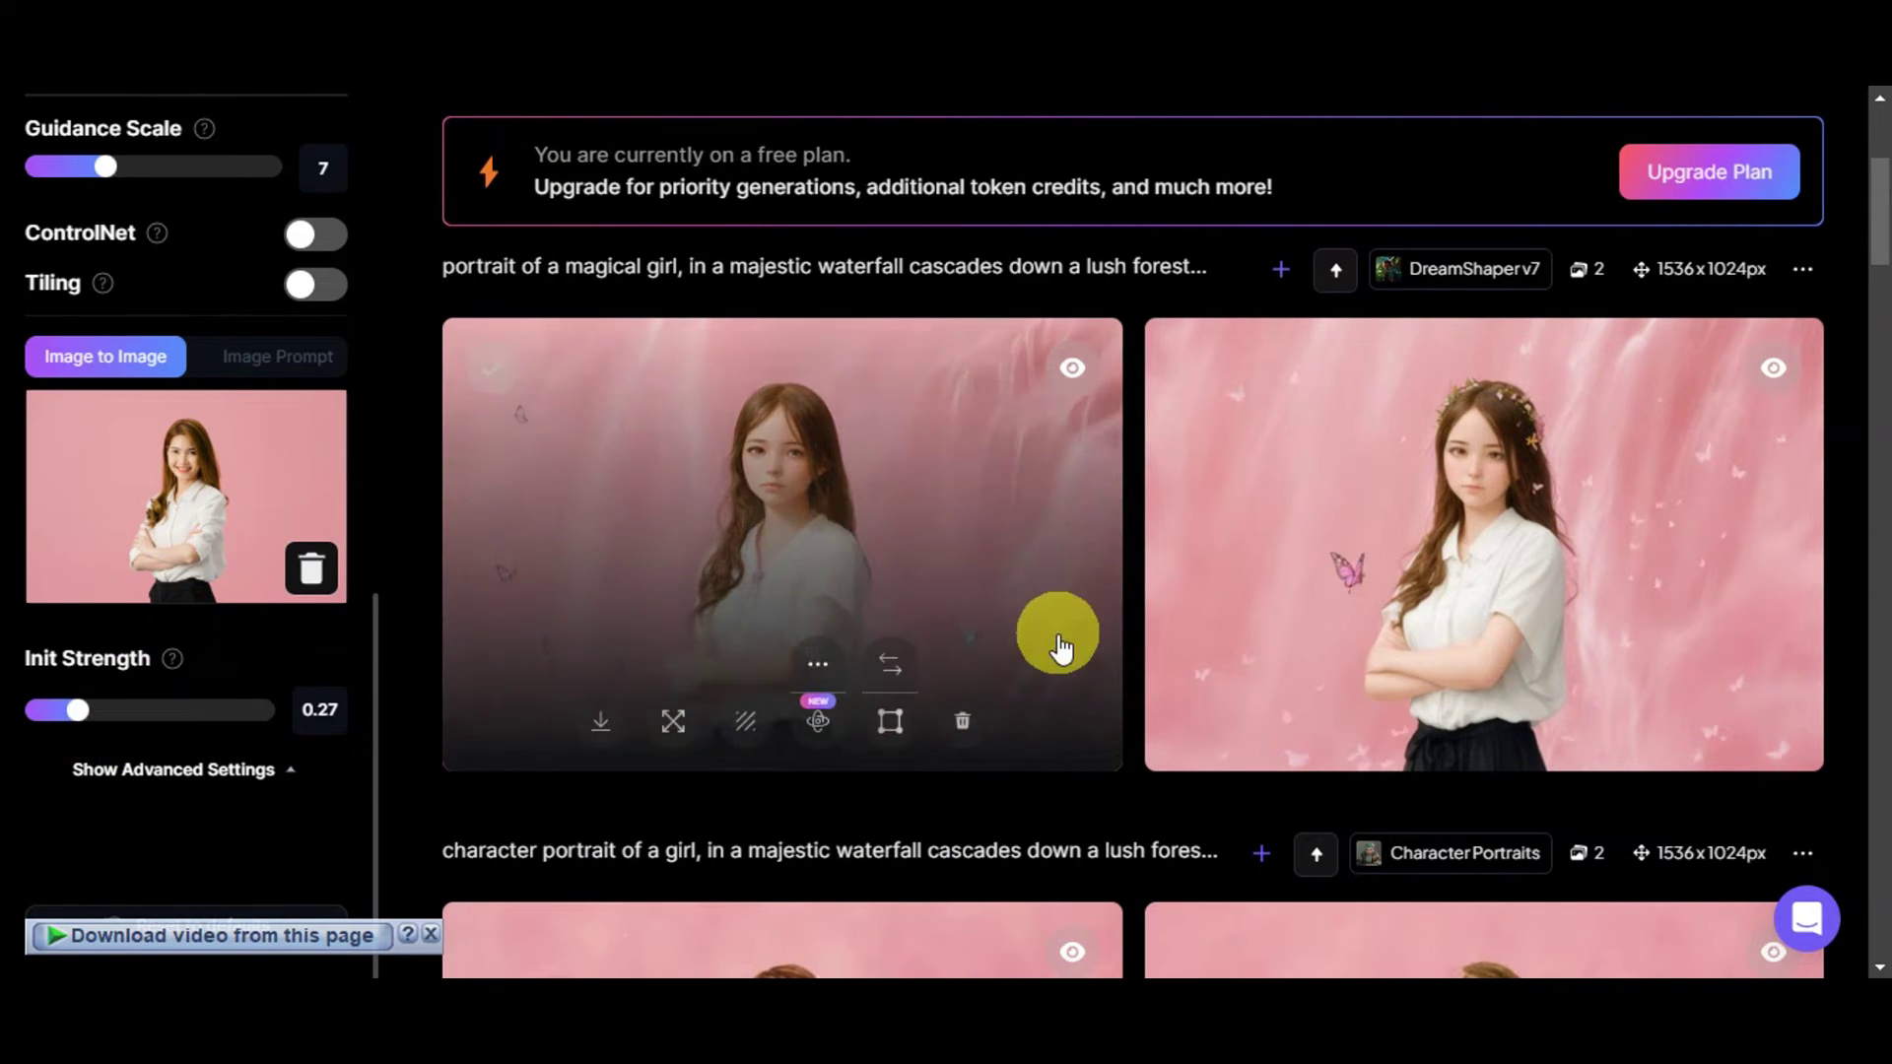
pyautogui.scroll(4, 1074, 671)
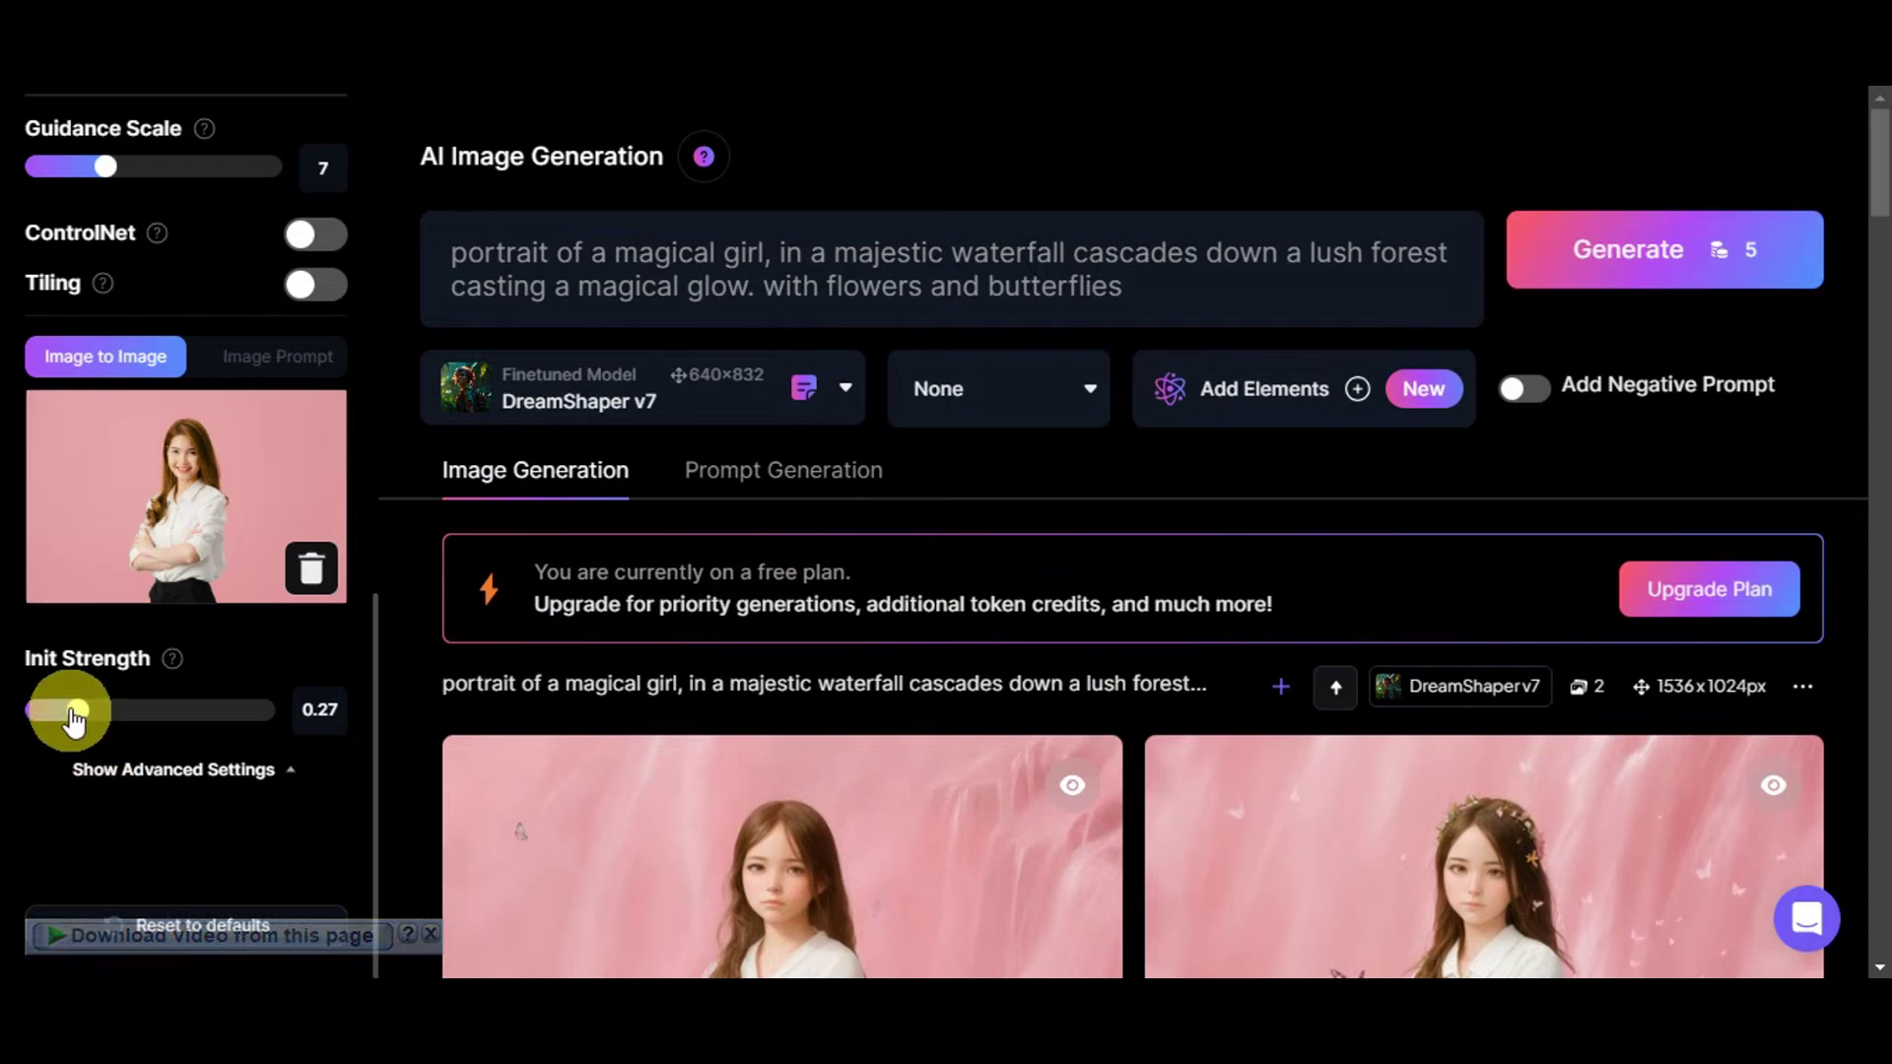
pyautogui.moveTo(169, 669)
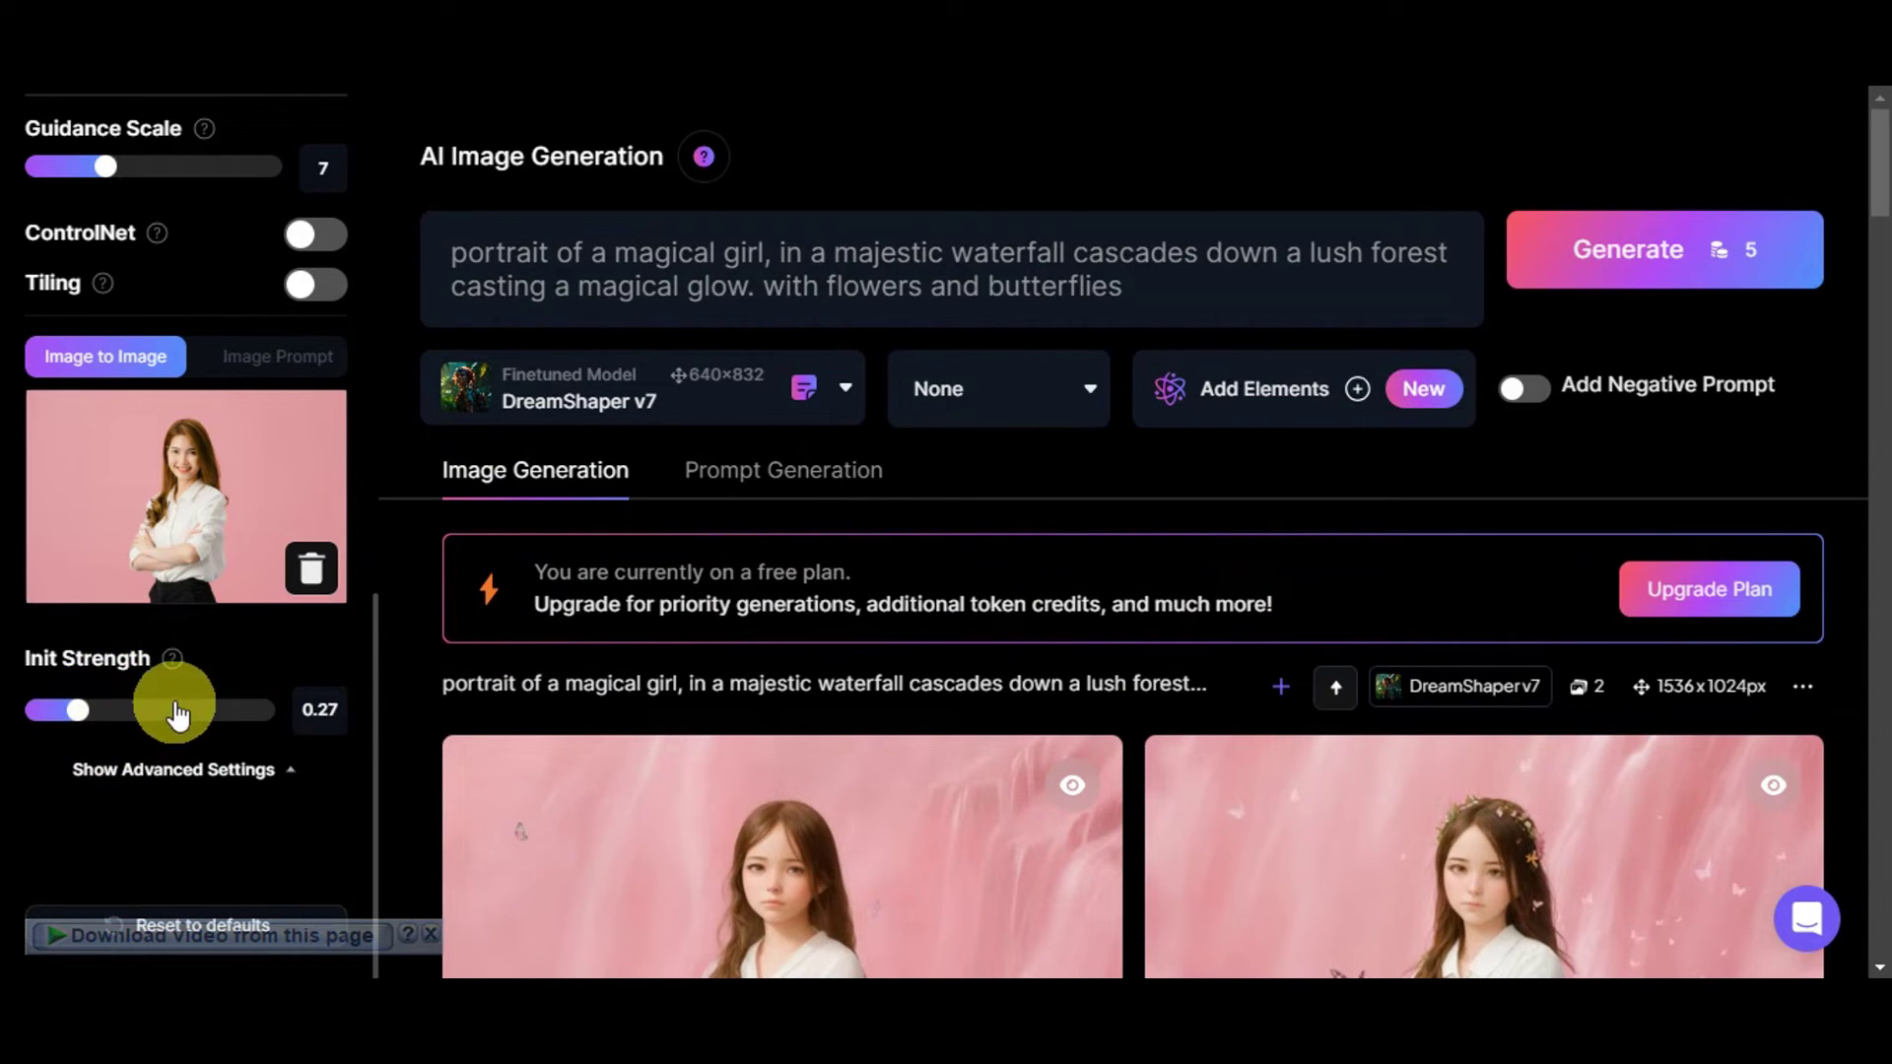
pyautogui.scroll(3, 180, 742)
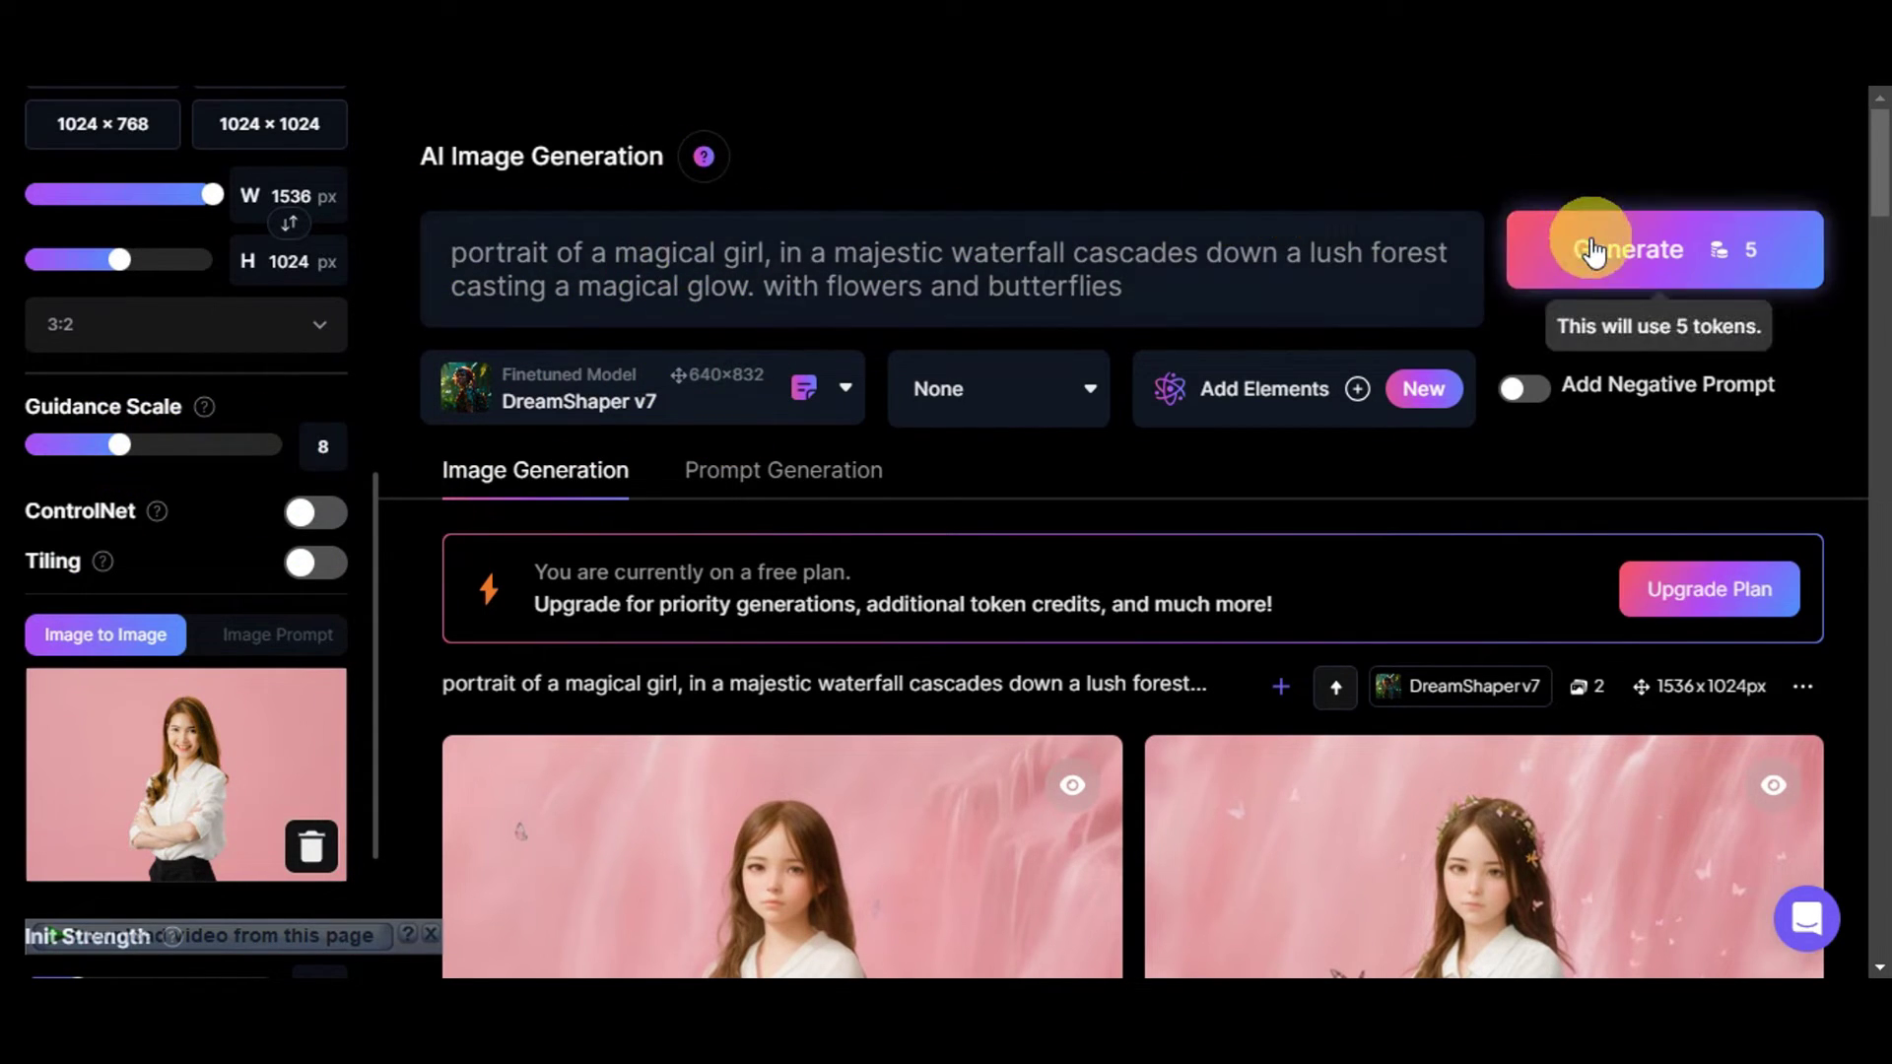
# - Generate another pair of girls before a pink waterfall at guidance scale 8
pyautogui.click(1607, 277)
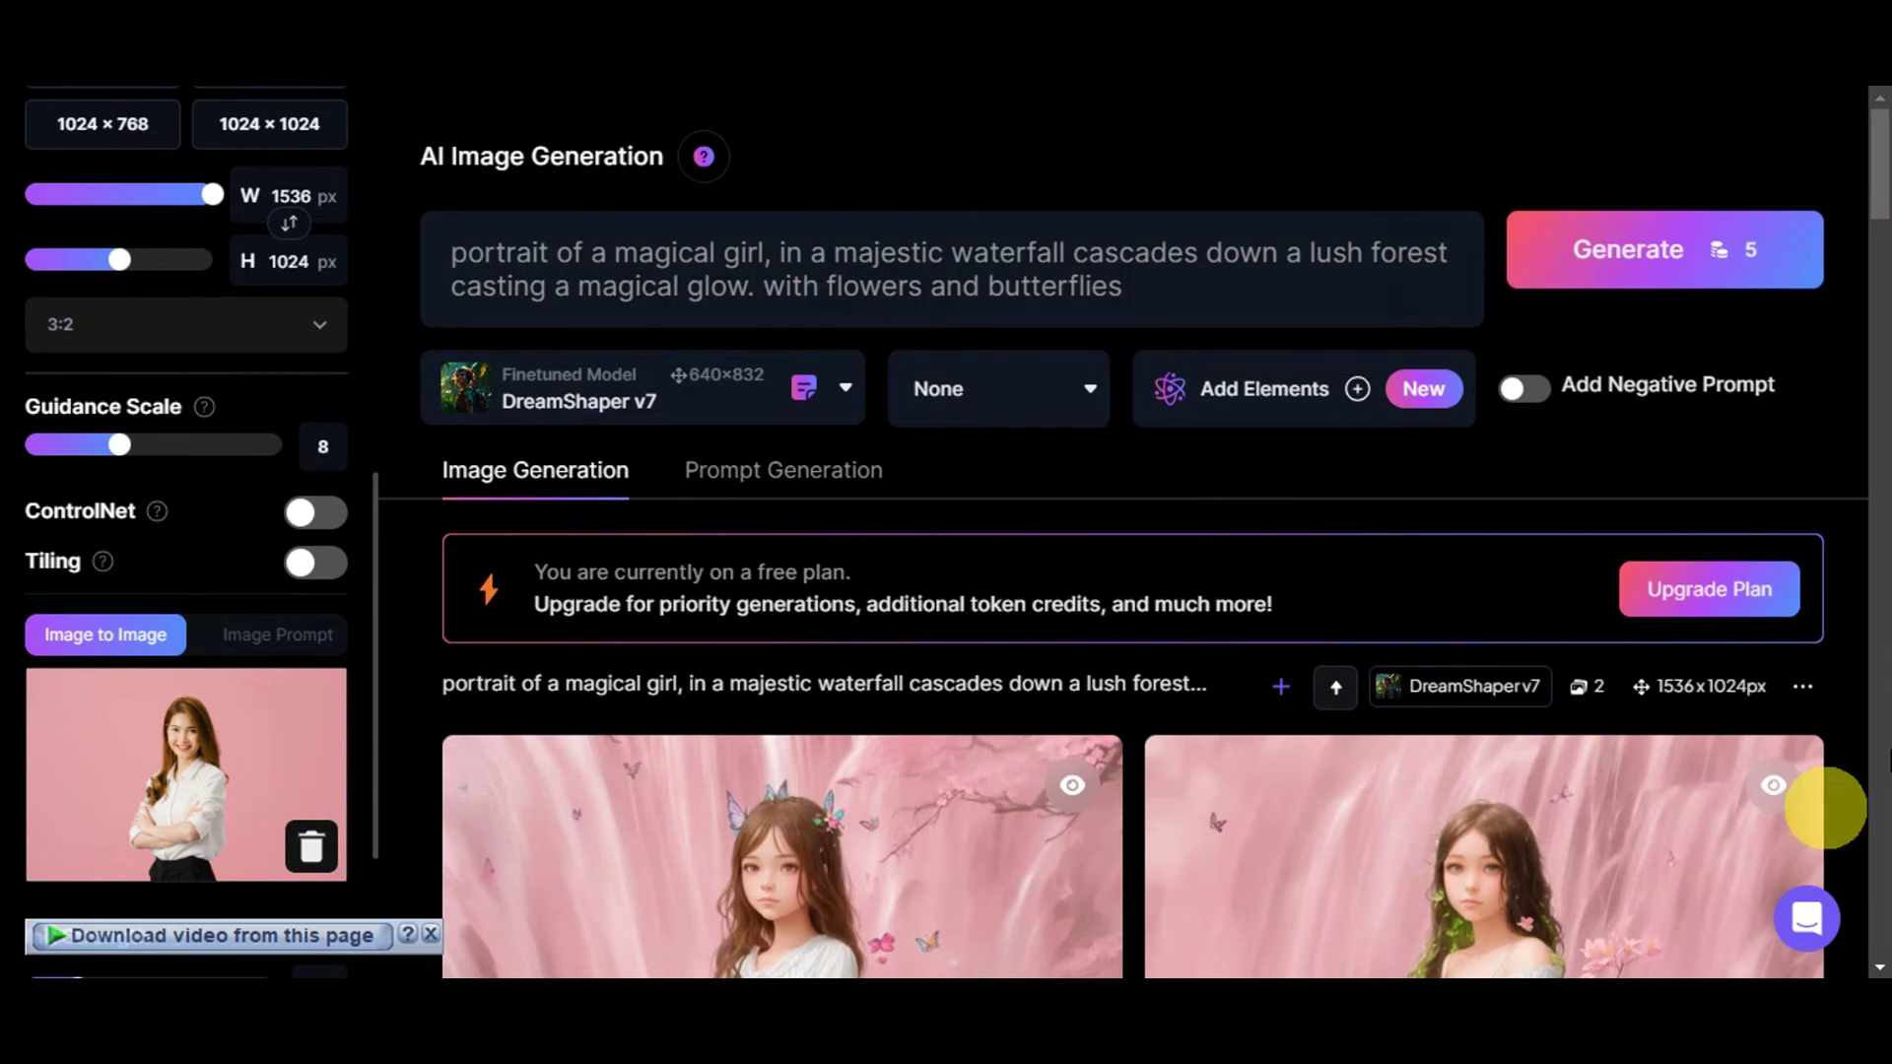
pyautogui.scroll(-7, 1634, 488)
pyautogui.scroll(3, 1499, 583)
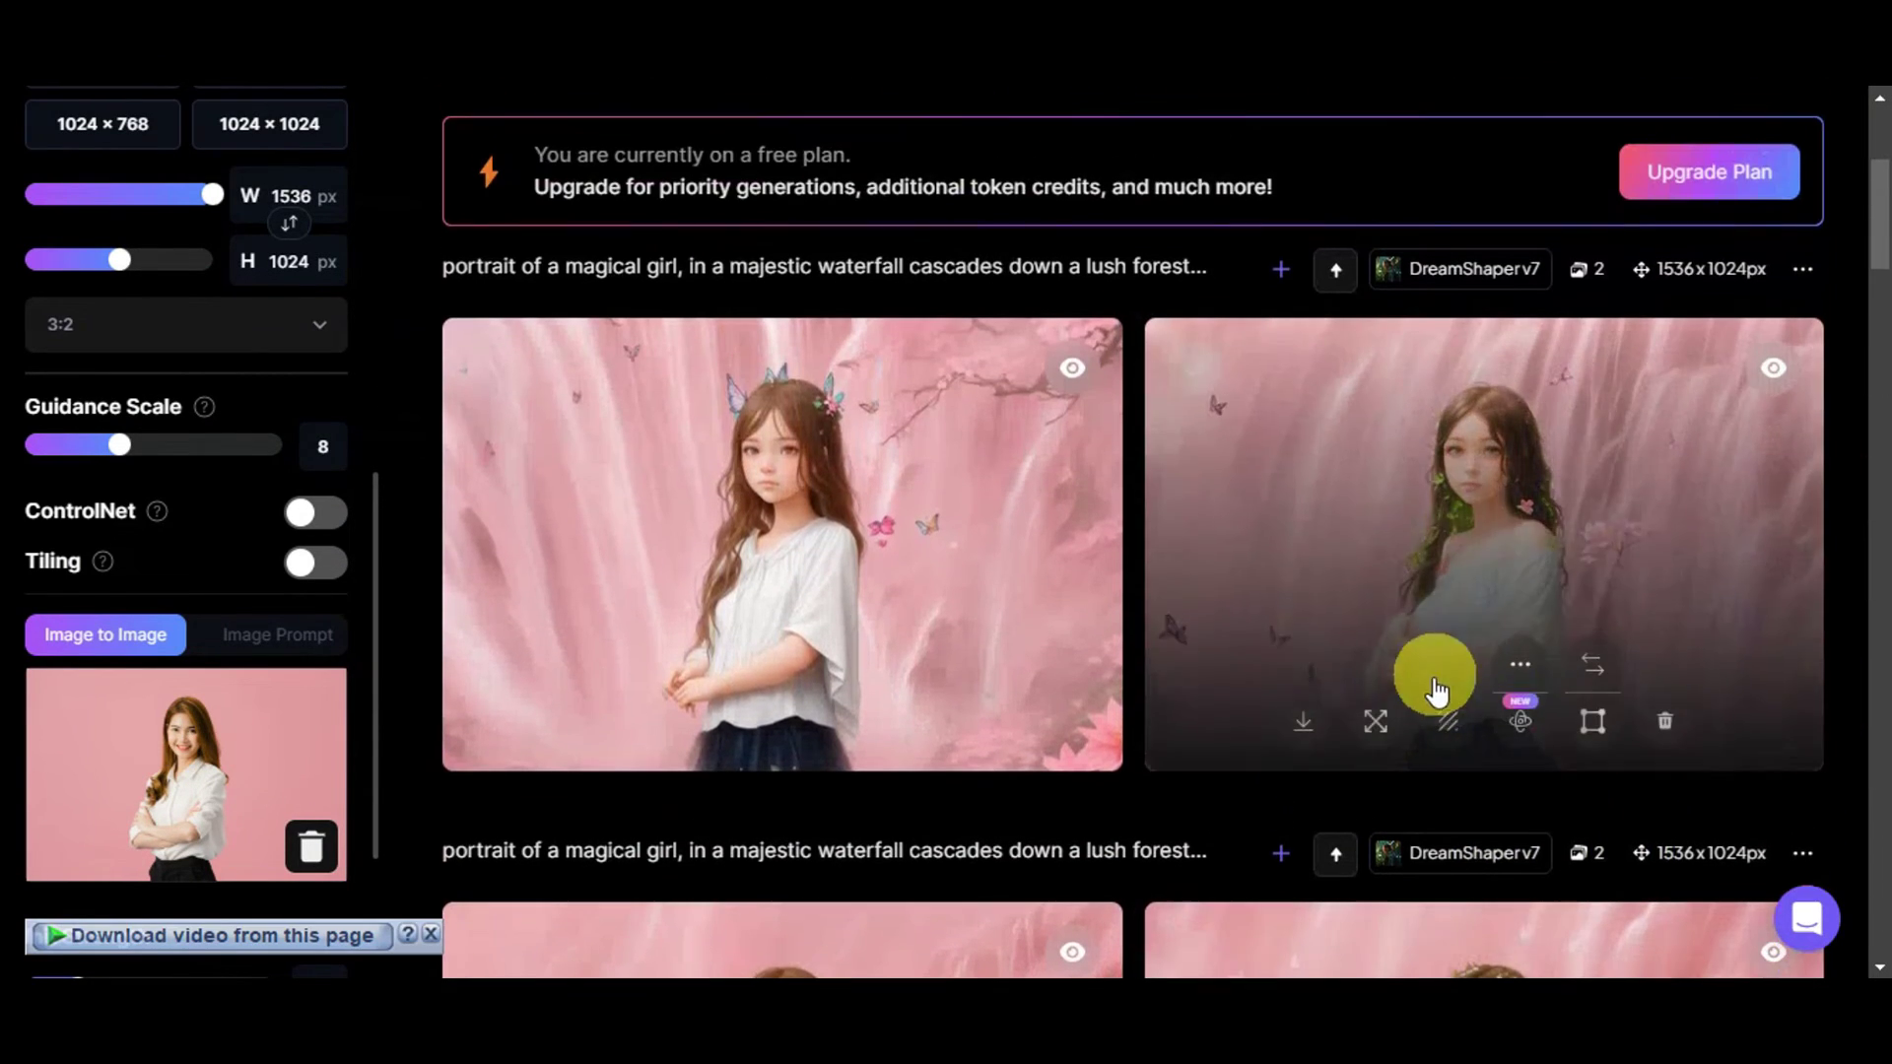
pyautogui.scroll(3, 1231, 836)
pyautogui.scroll(-2, 1246, 752)
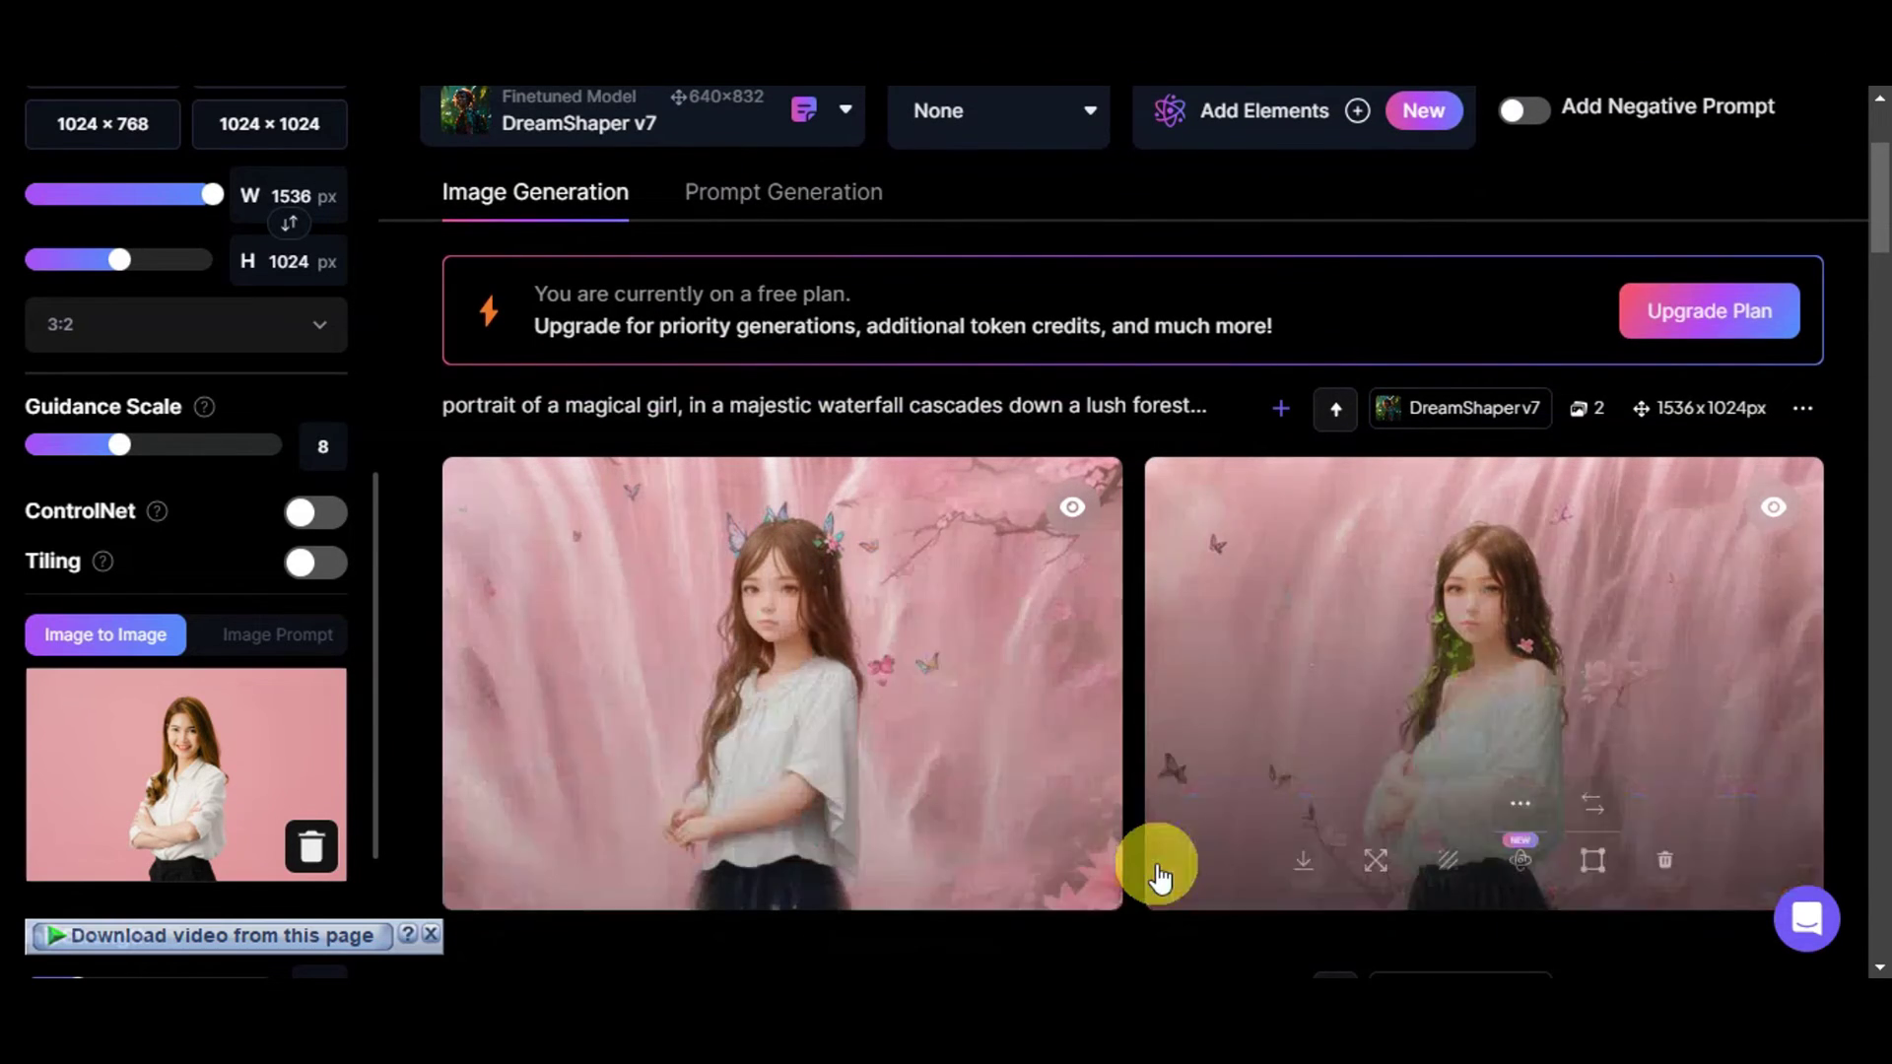
# - Open the first new waterfall portrait in the full-size lightbox
pyautogui.moveTo(654, 530)
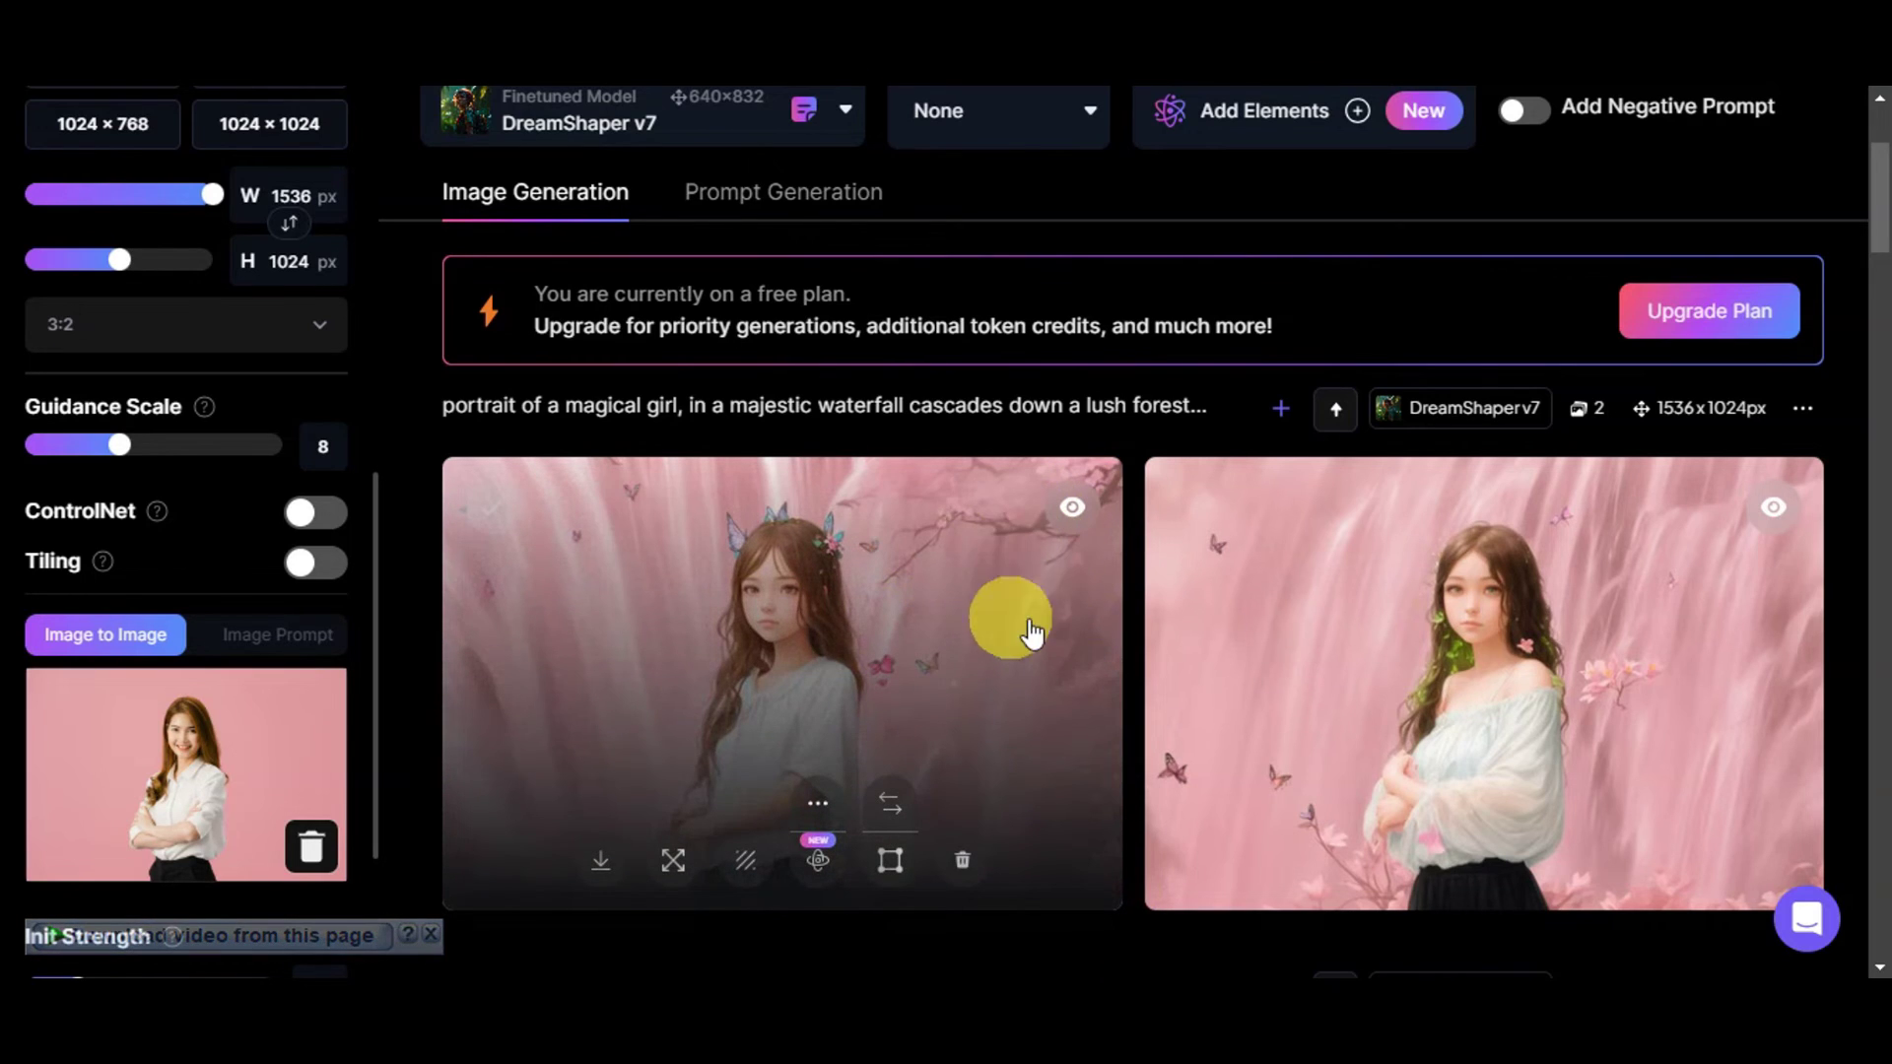
pyautogui.moveTo(1207, 823)
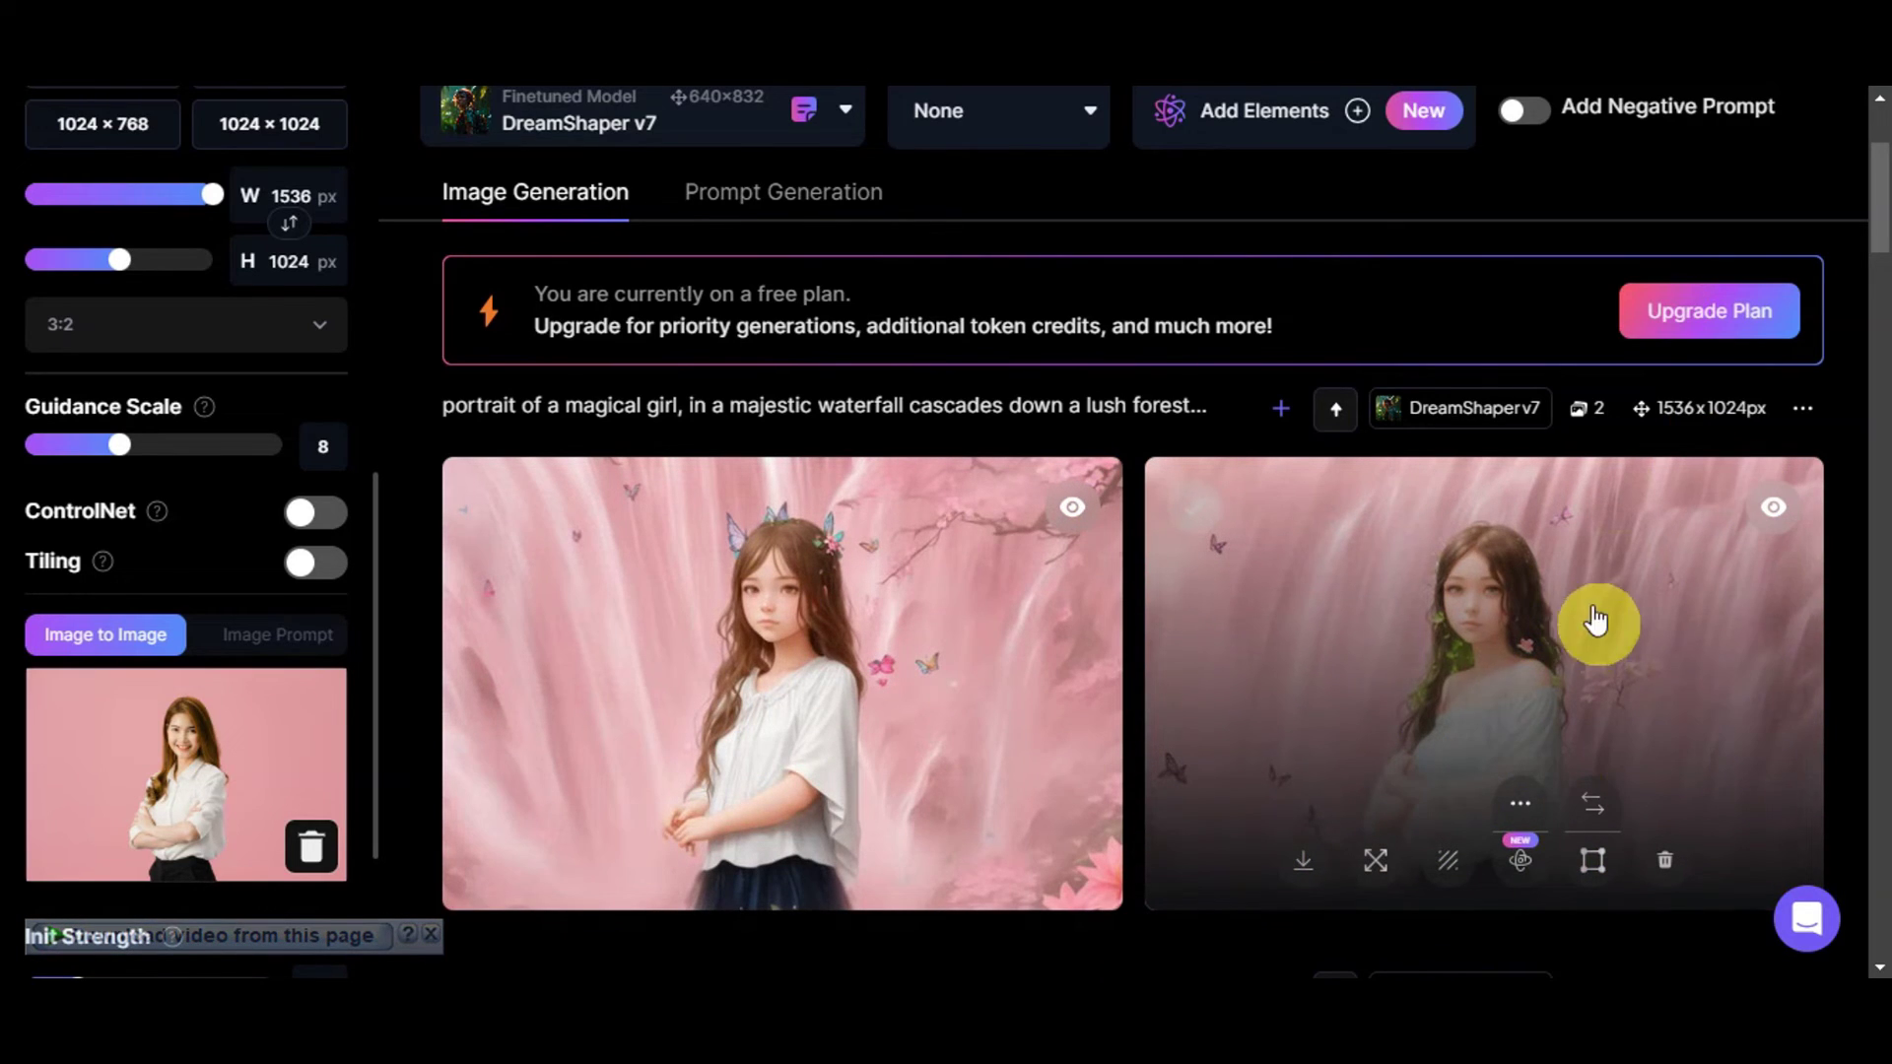
pyautogui.moveTo(621, 811)
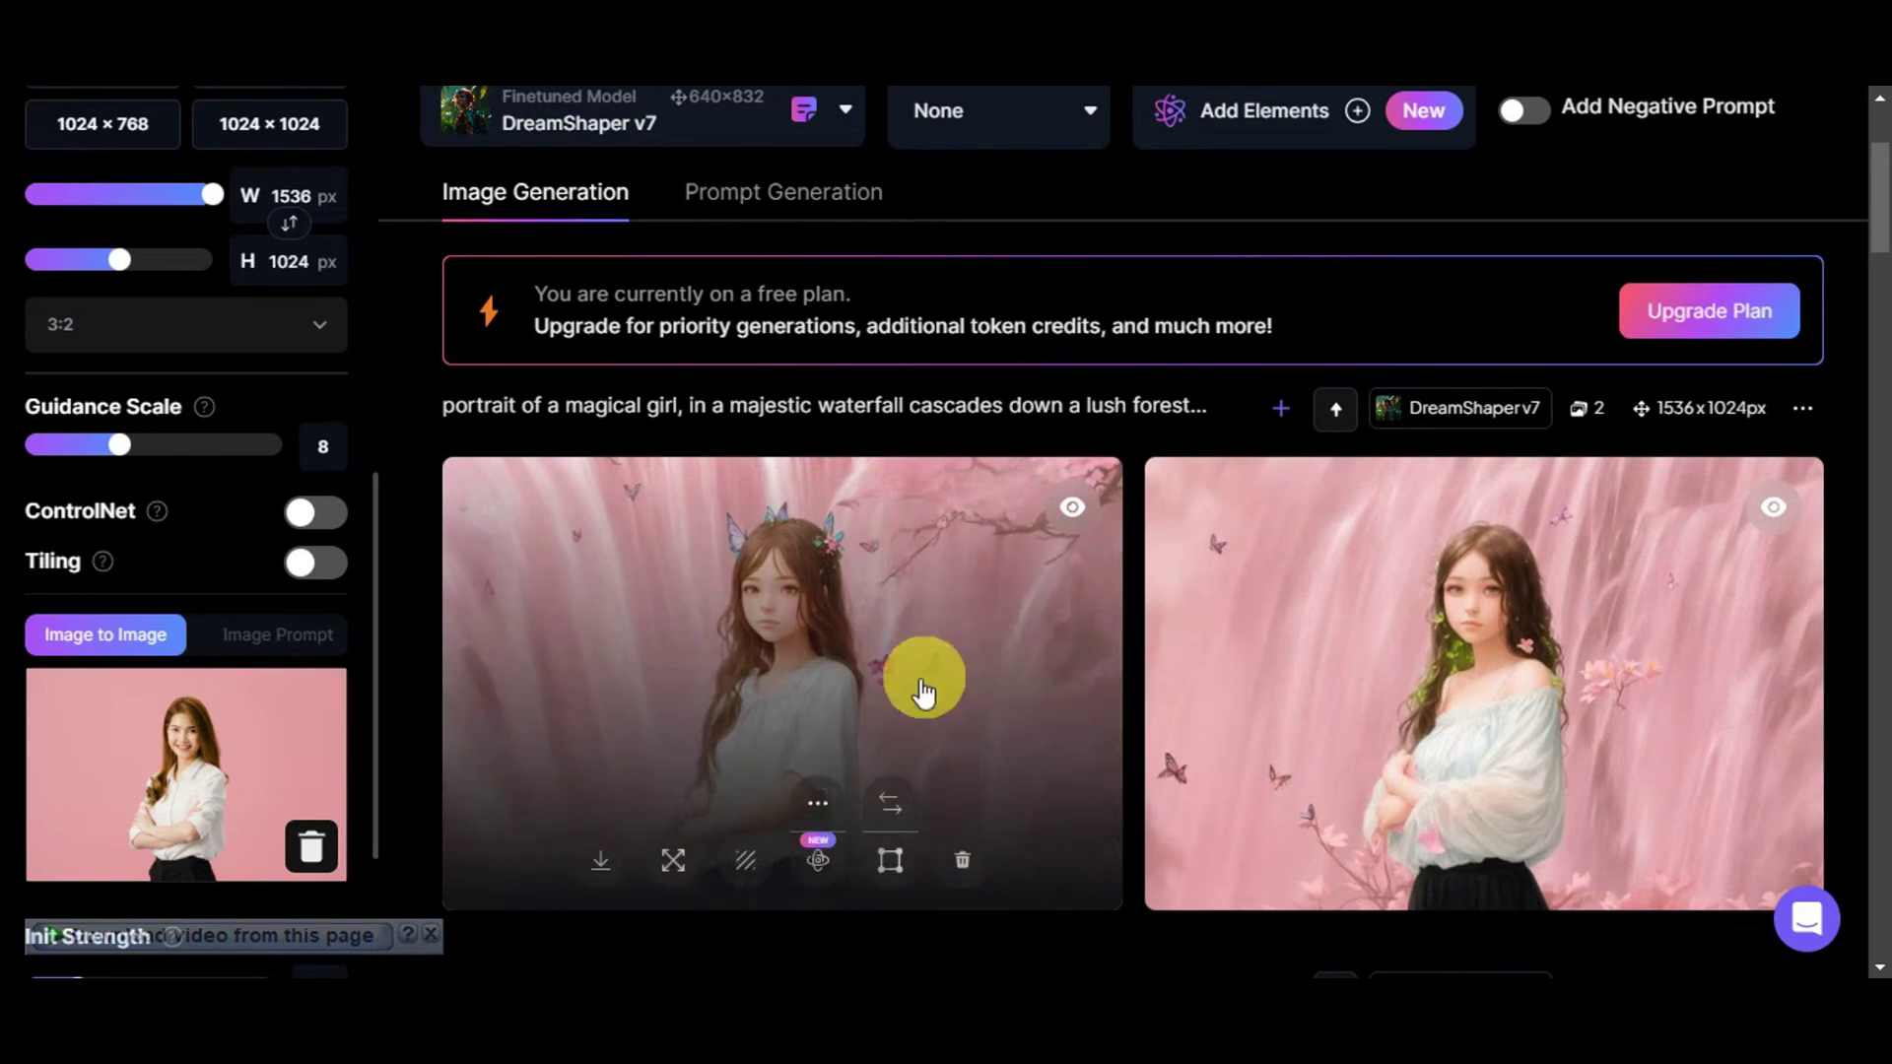
pyautogui.click(941, 646)
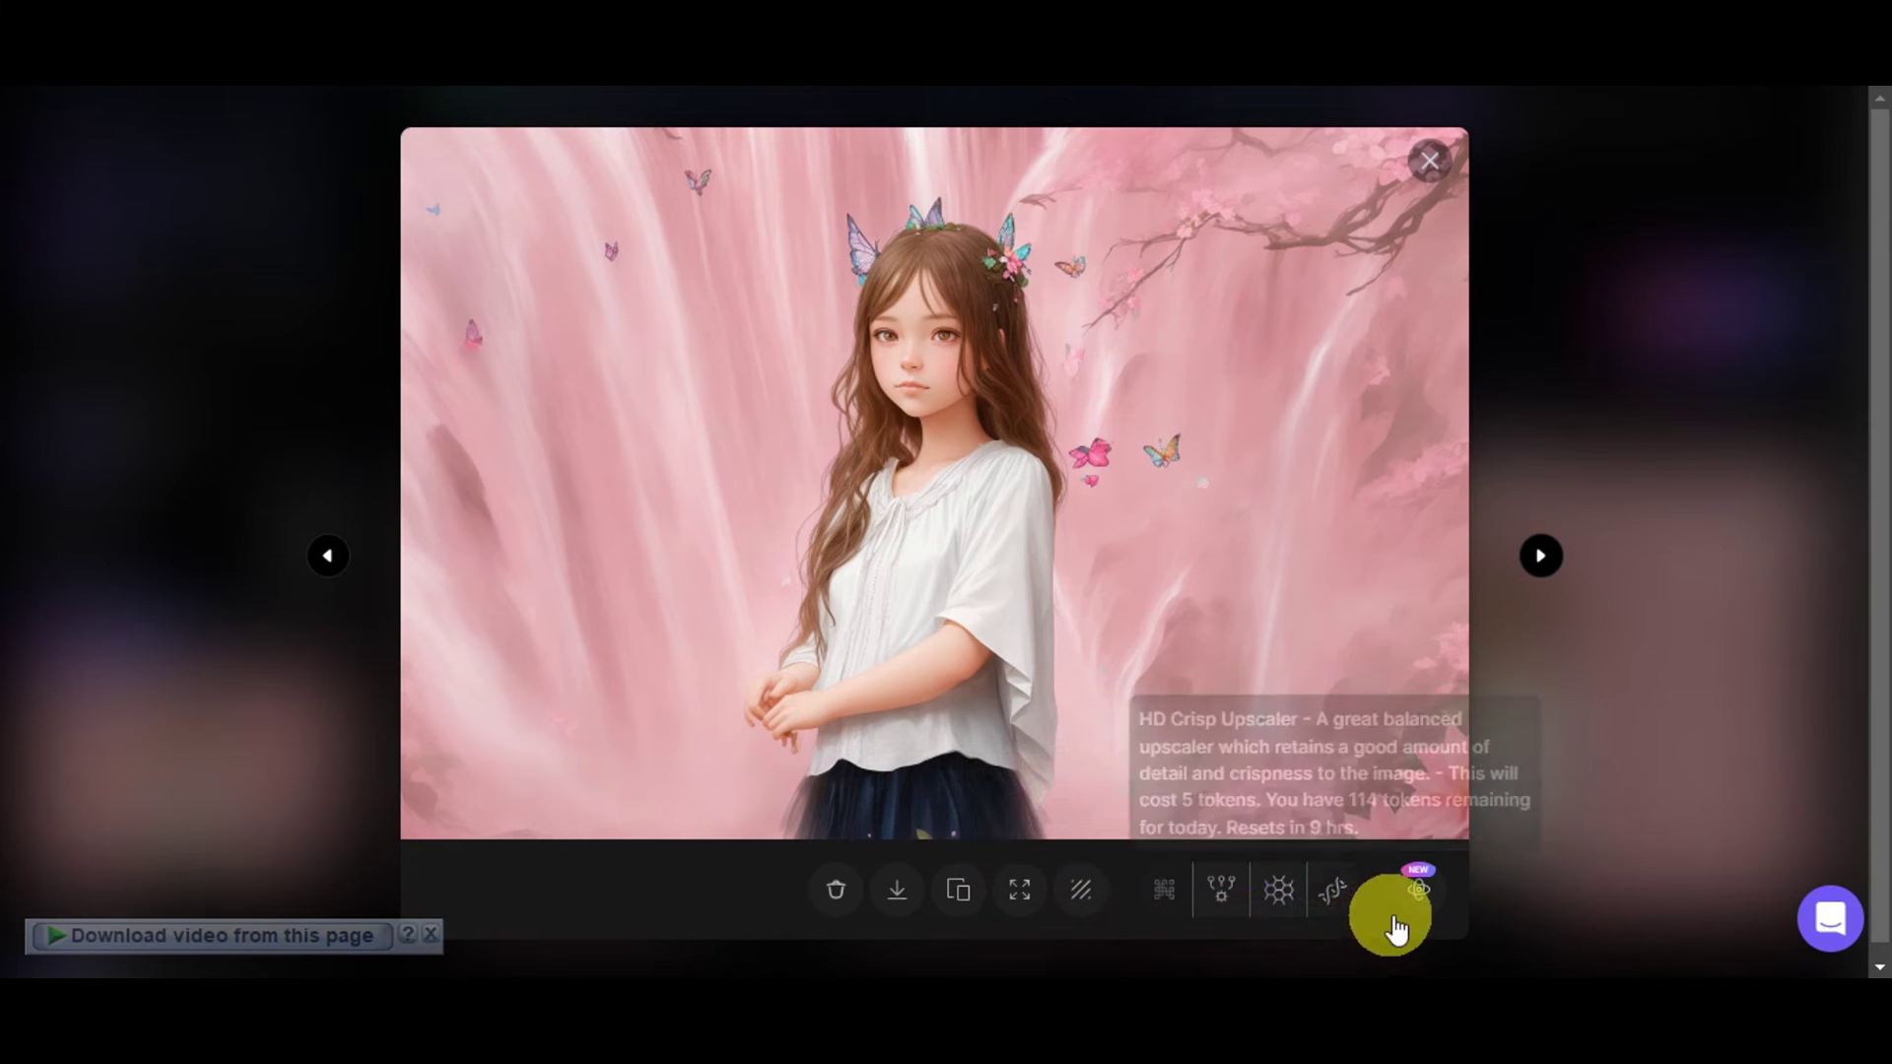
# - View the second waterfall portrait full size, then close the lightbox to see both images
pyautogui.click(1537, 558)
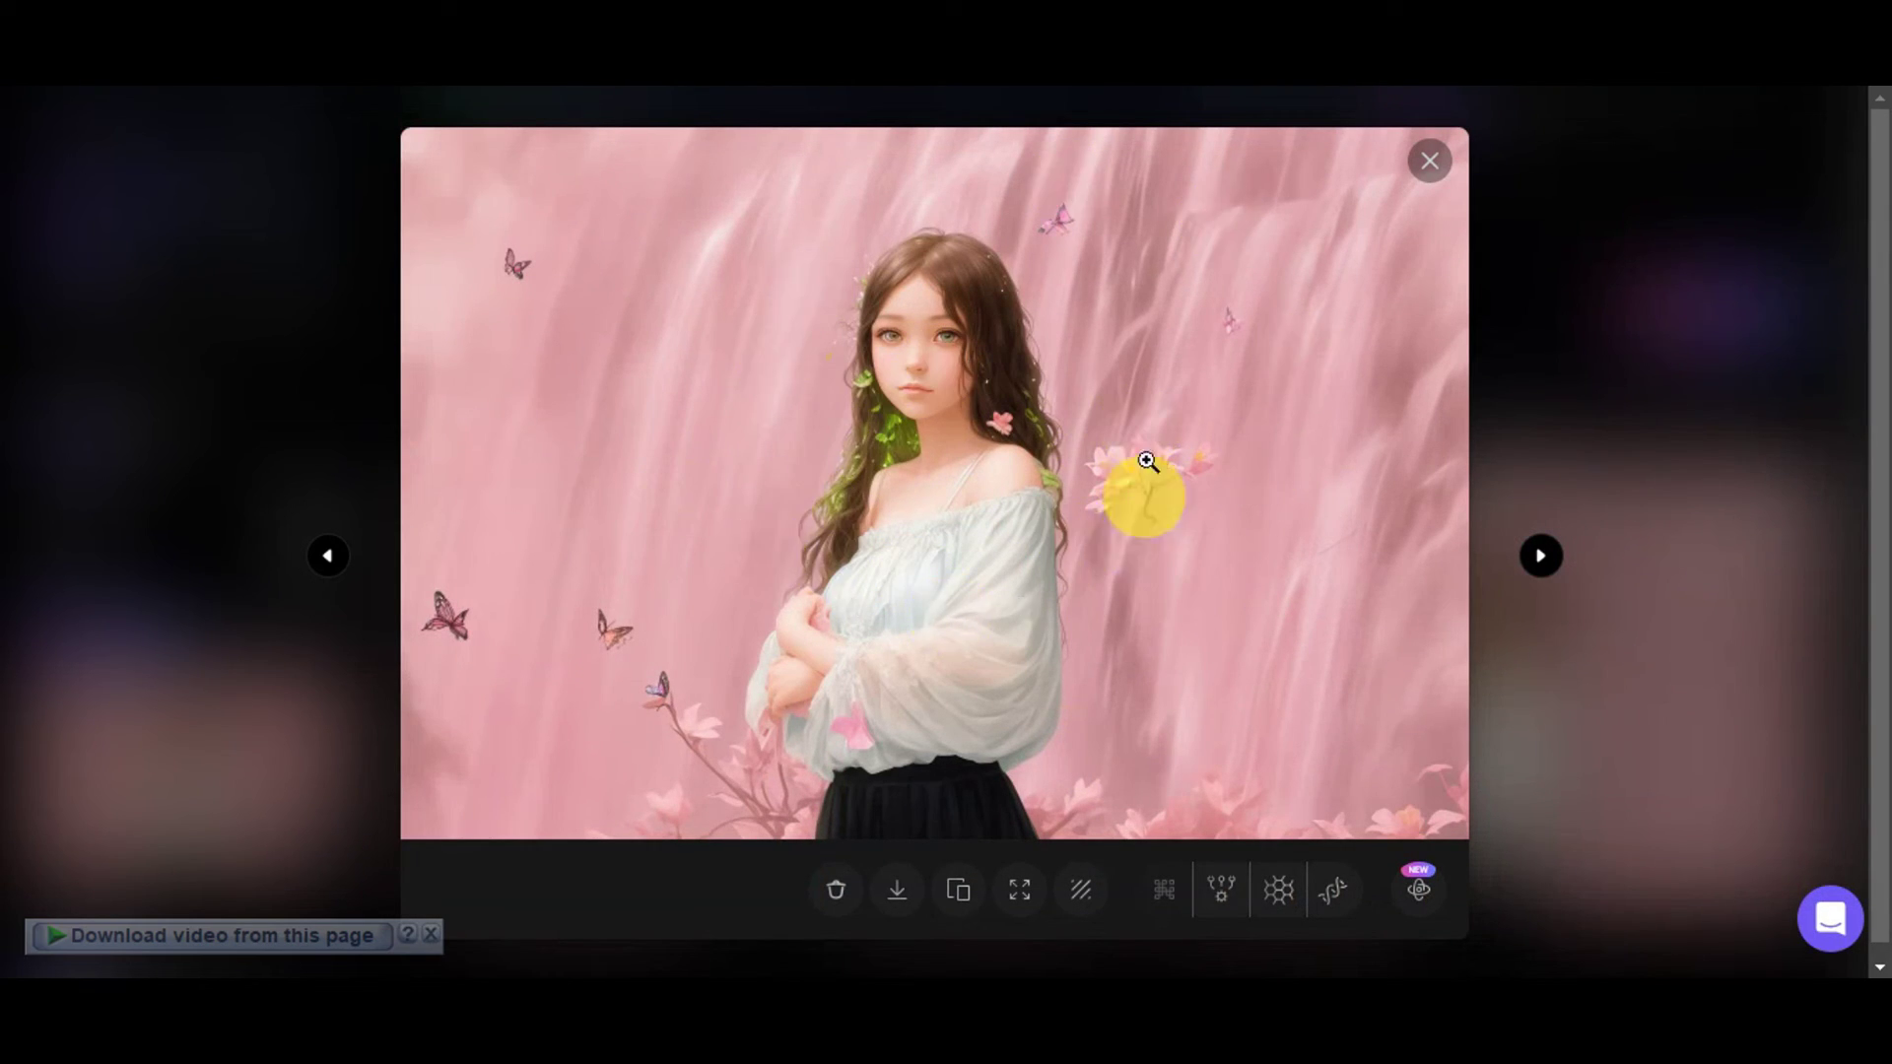
pyautogui.click(1430, 161)
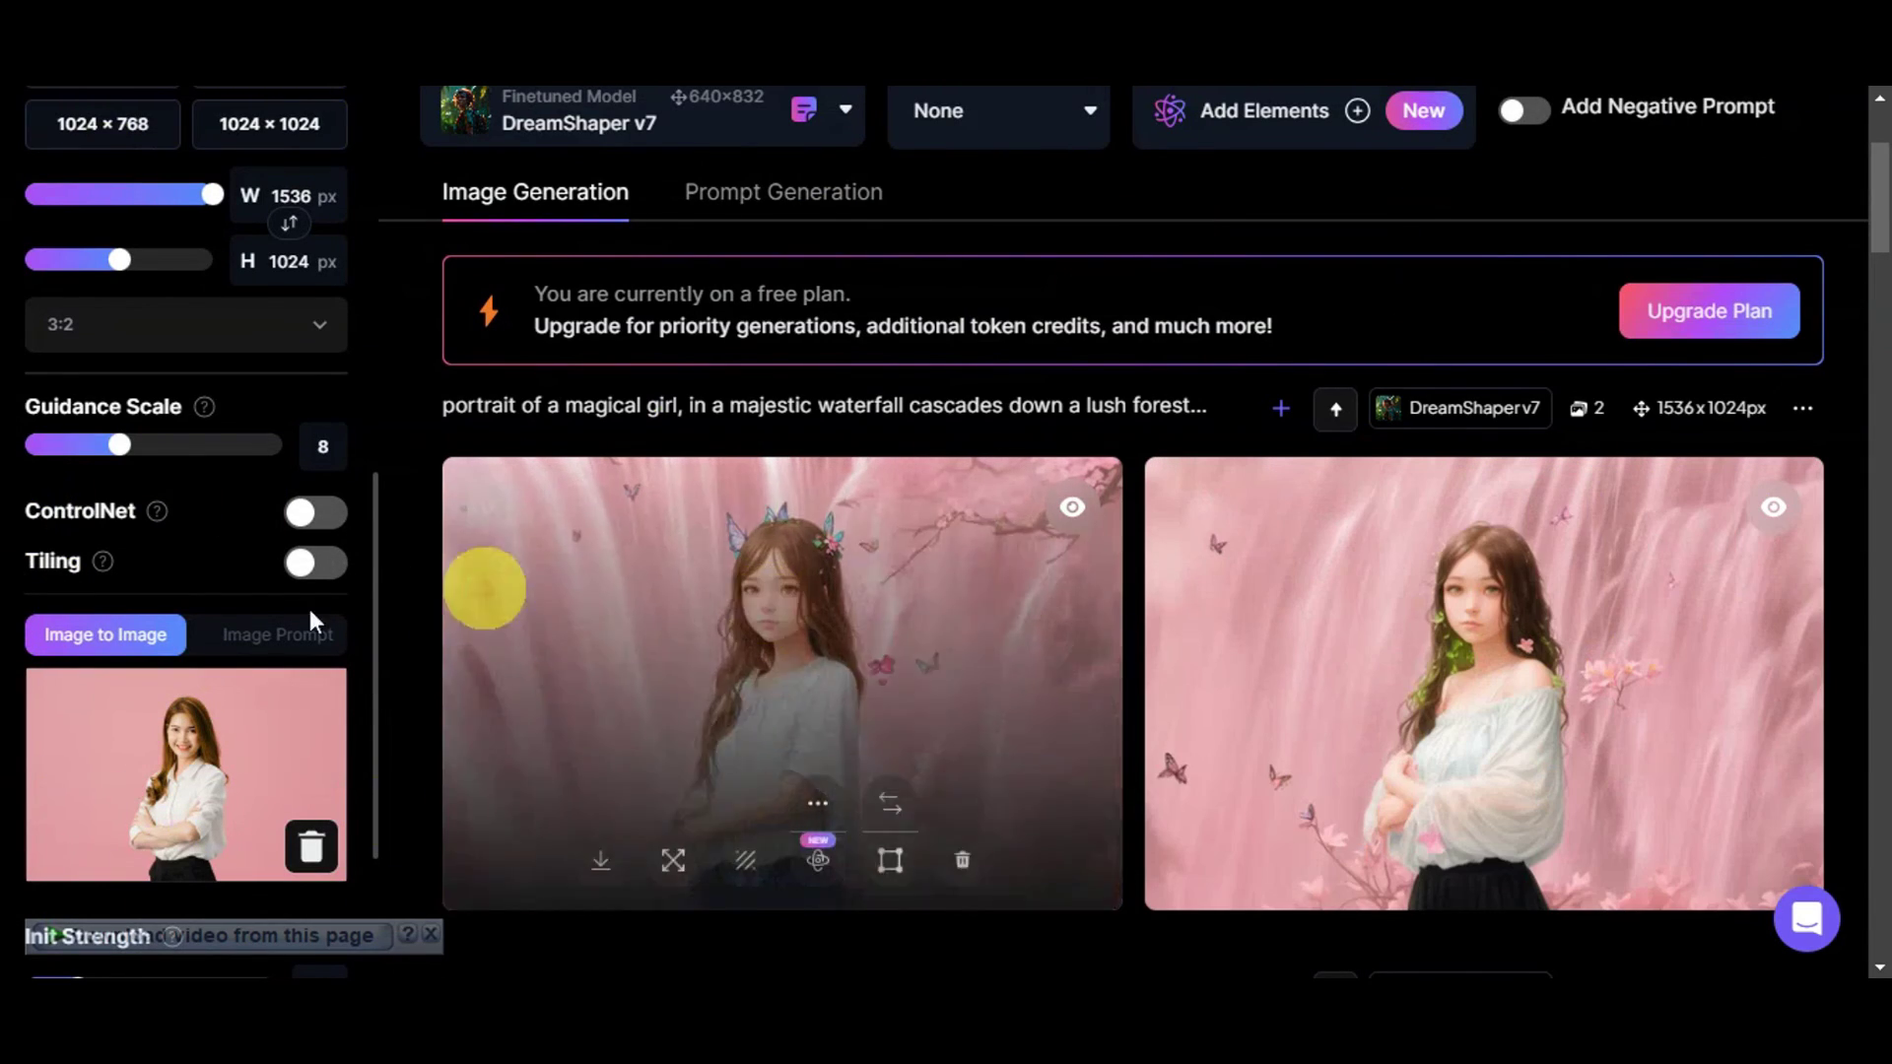
pyautogui.scroll(-2, 243, 655)
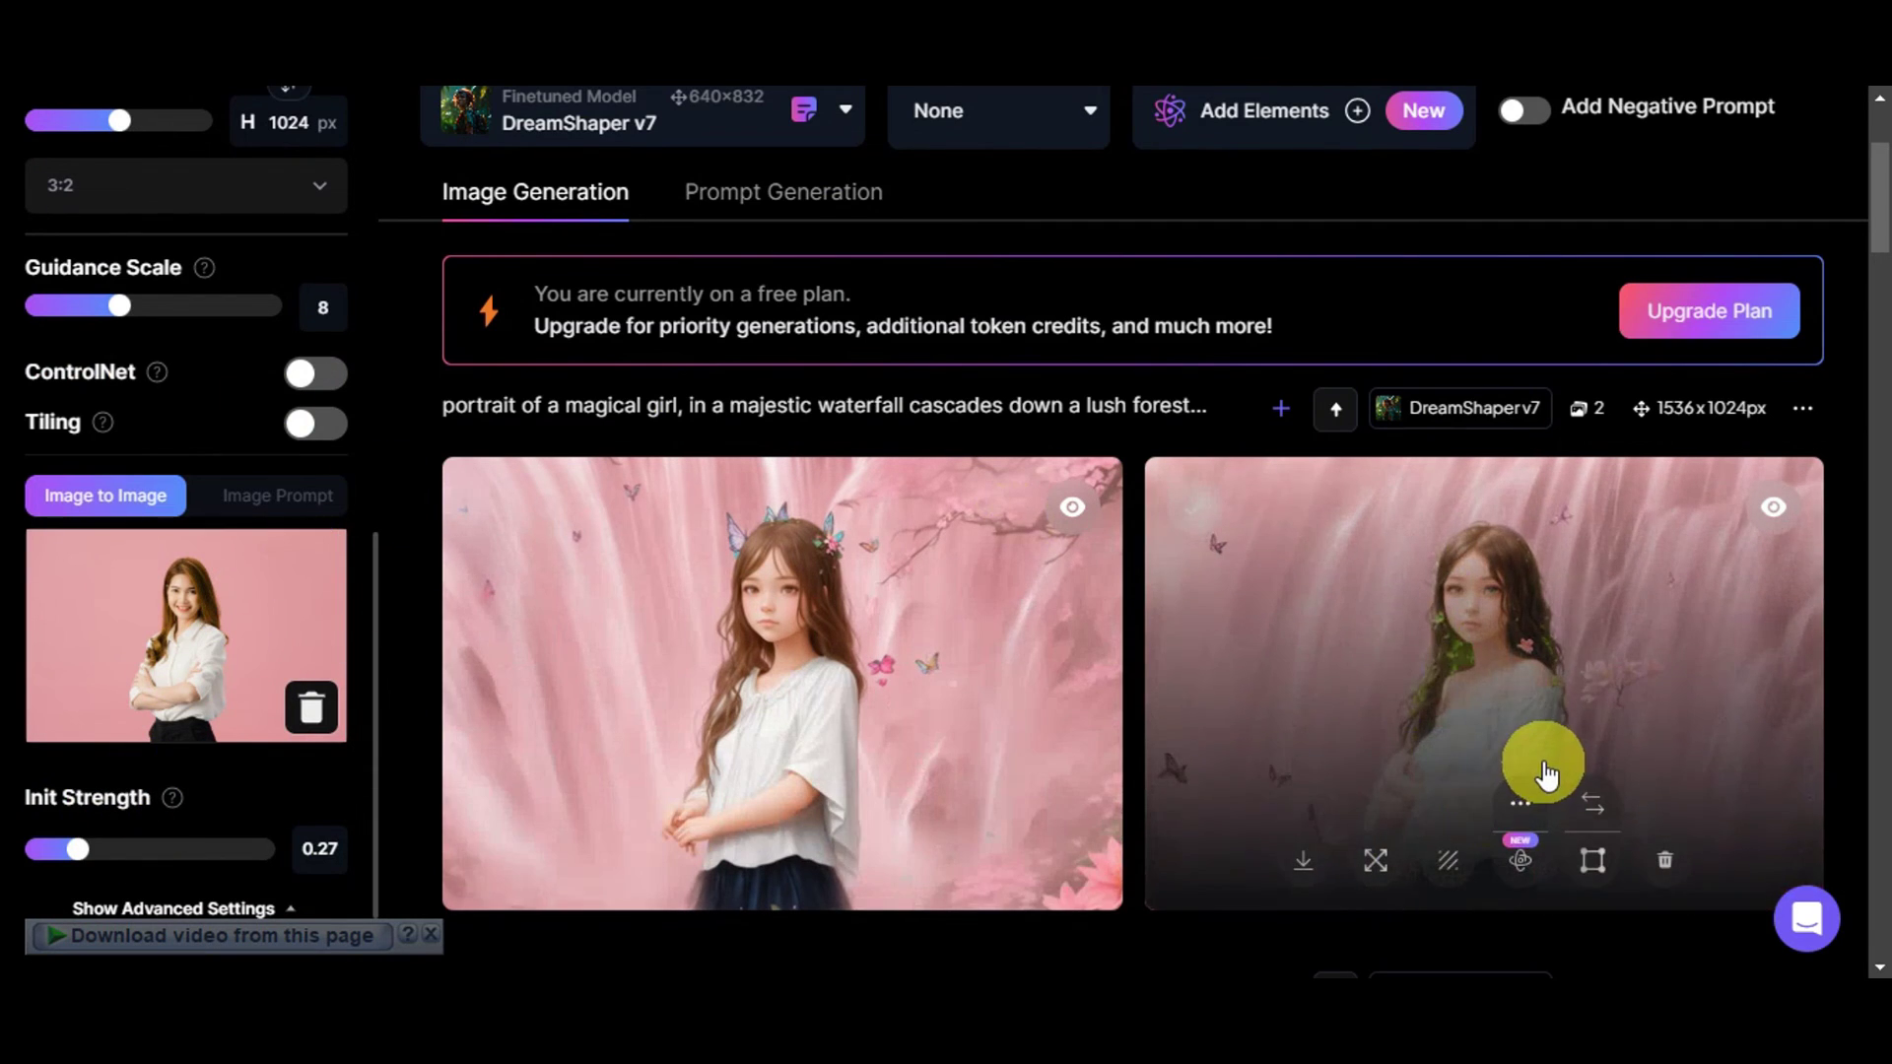
pyautogui.scroll(3, 1537, 789)
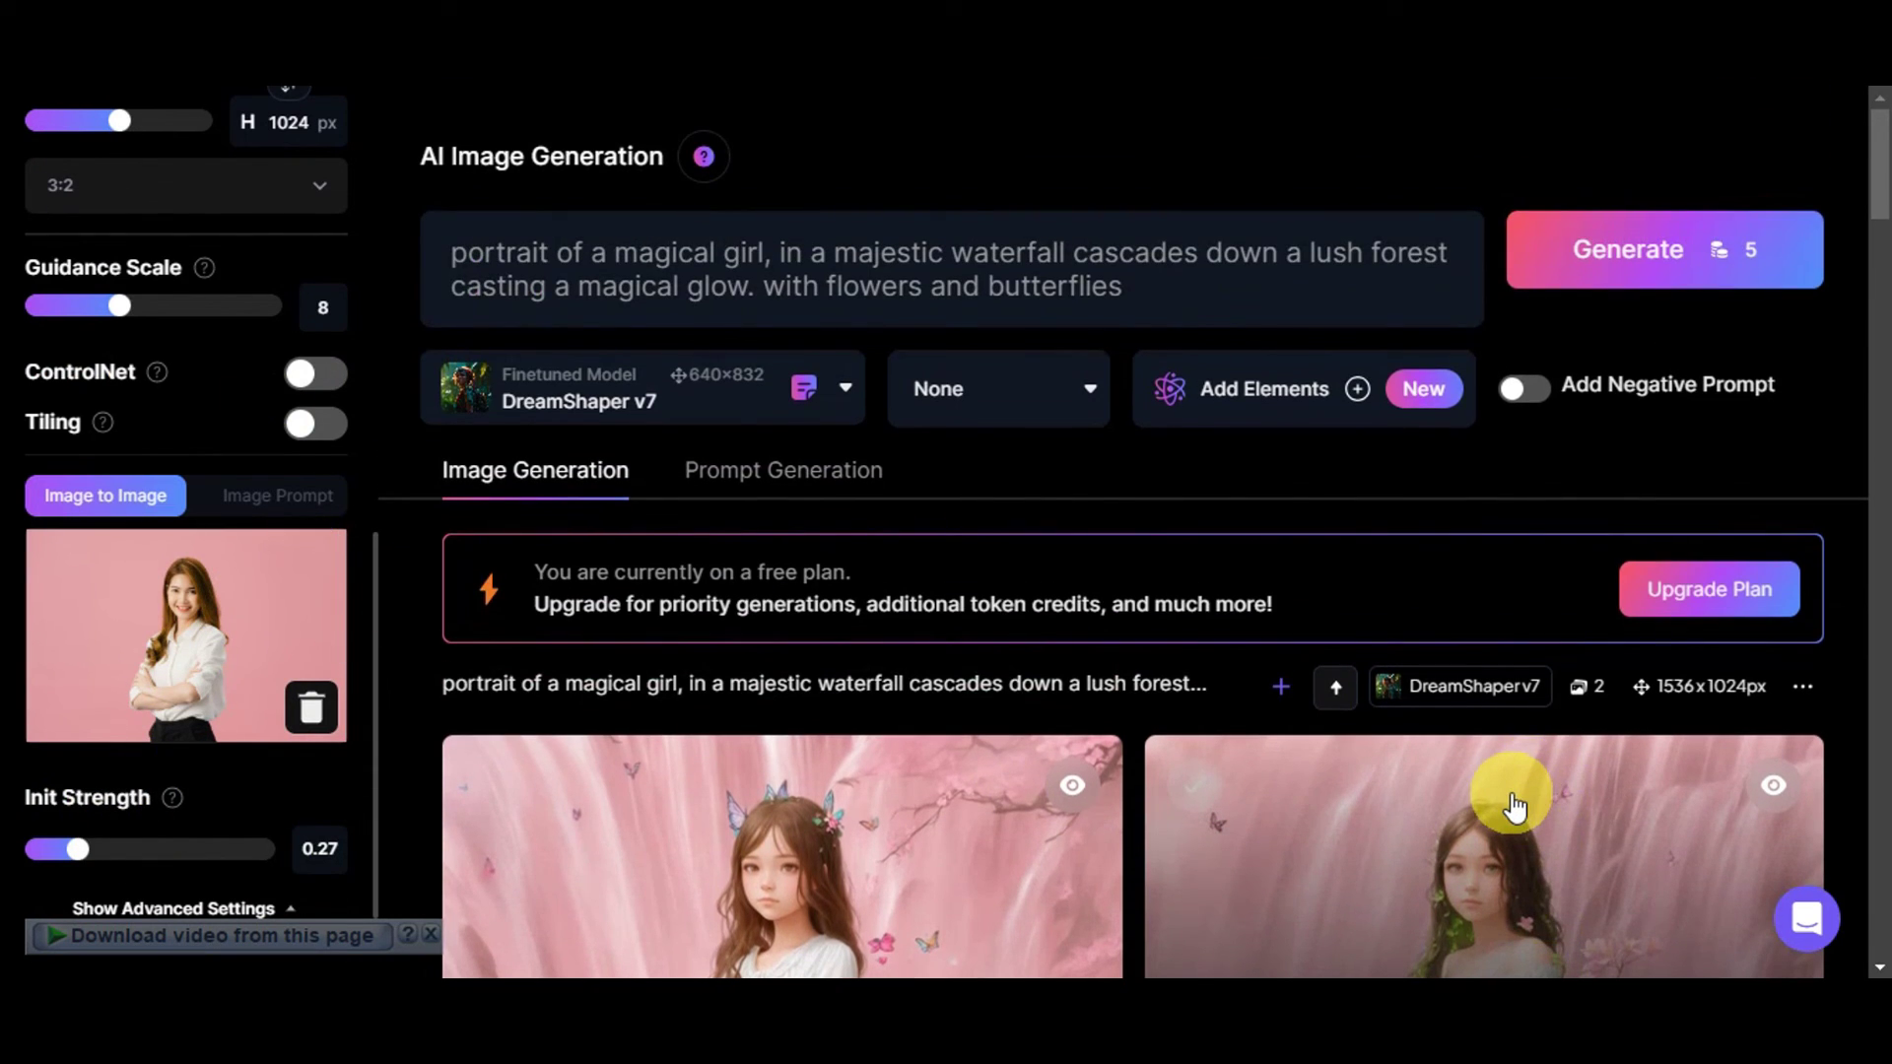